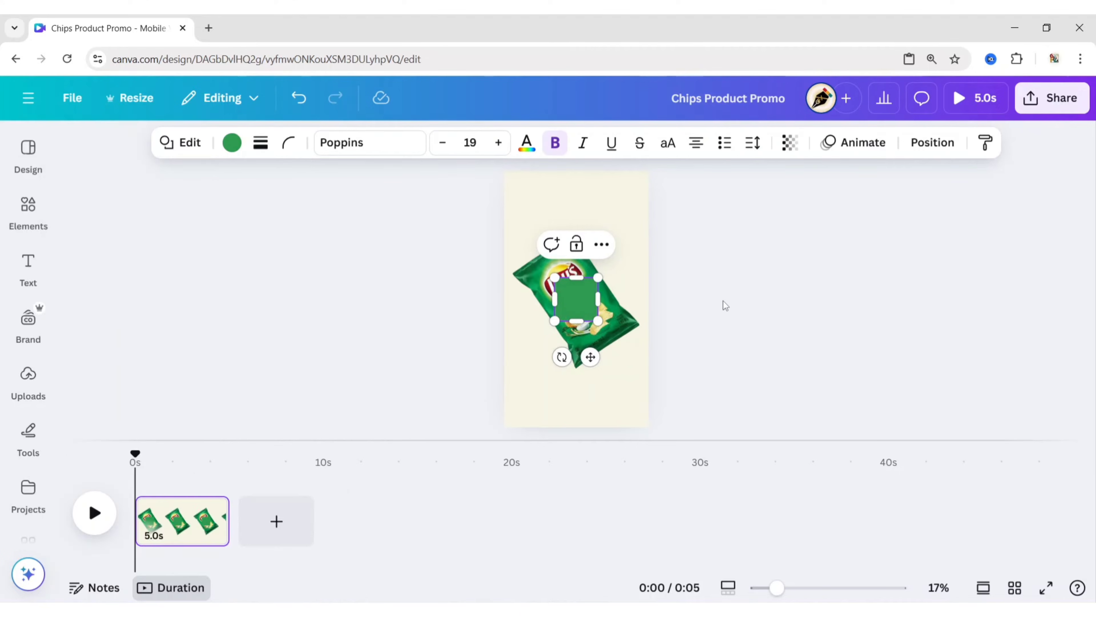
- Move the green square to the chips bag's lower-left edge and send it to the back
left_click(717, 303)
left_click(581, 306)
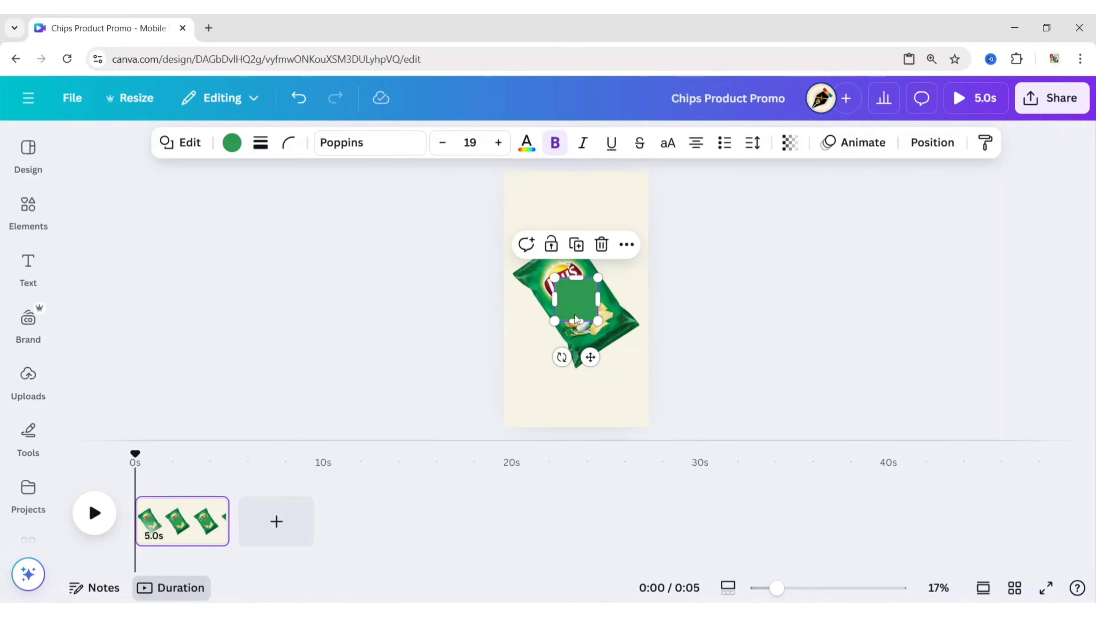
left_click_drag(575, 314, 560, 342)
left_click(605, 280)
mouse_move(759, 491)
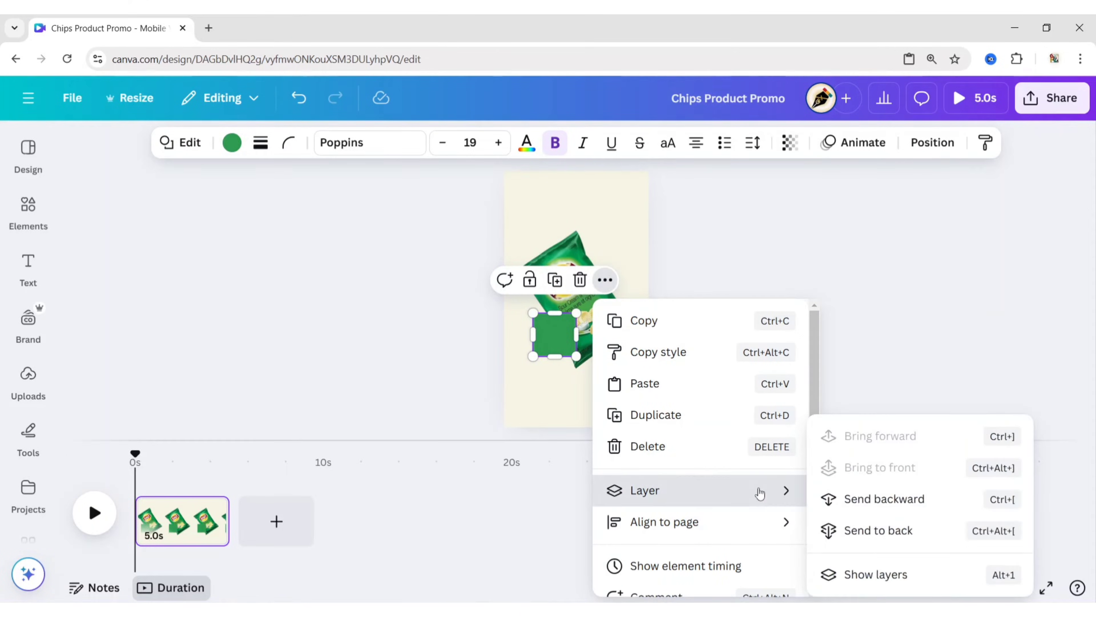
left_click(853, 530)
left_click(538, 351)
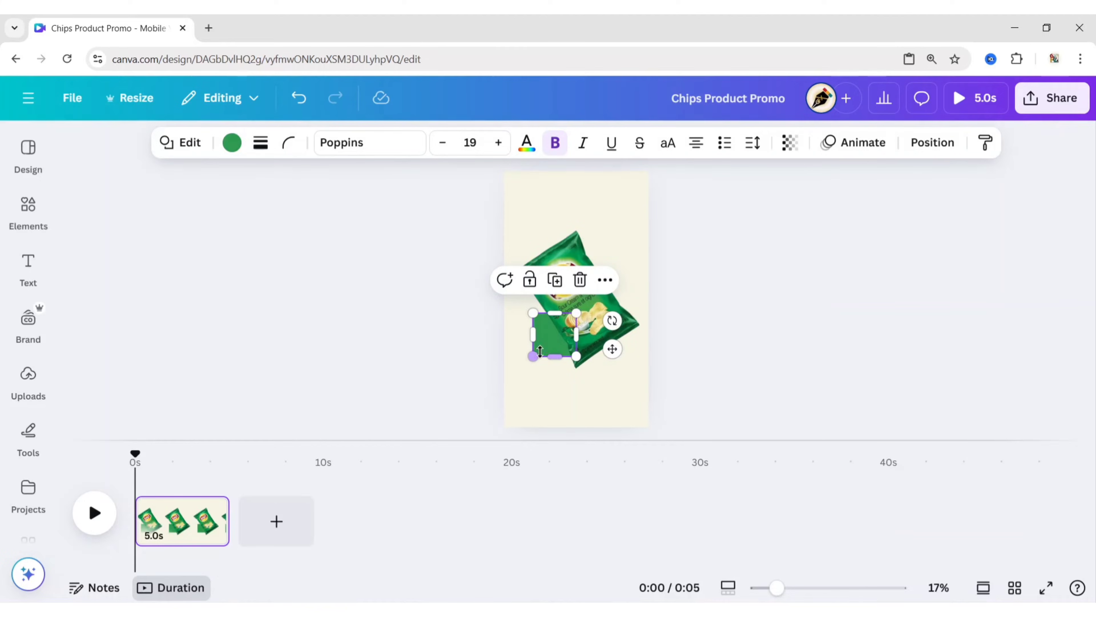
- Enlarge, rotate and stretch the green square into a diagonal long shadow running from behind the chips bag off the page's lower-left corner
left_click_drag(533, 356, 523, 319)
left_click_drag(613, 322, 604, 385)
left_click_drag(520, 317, 547, 340)
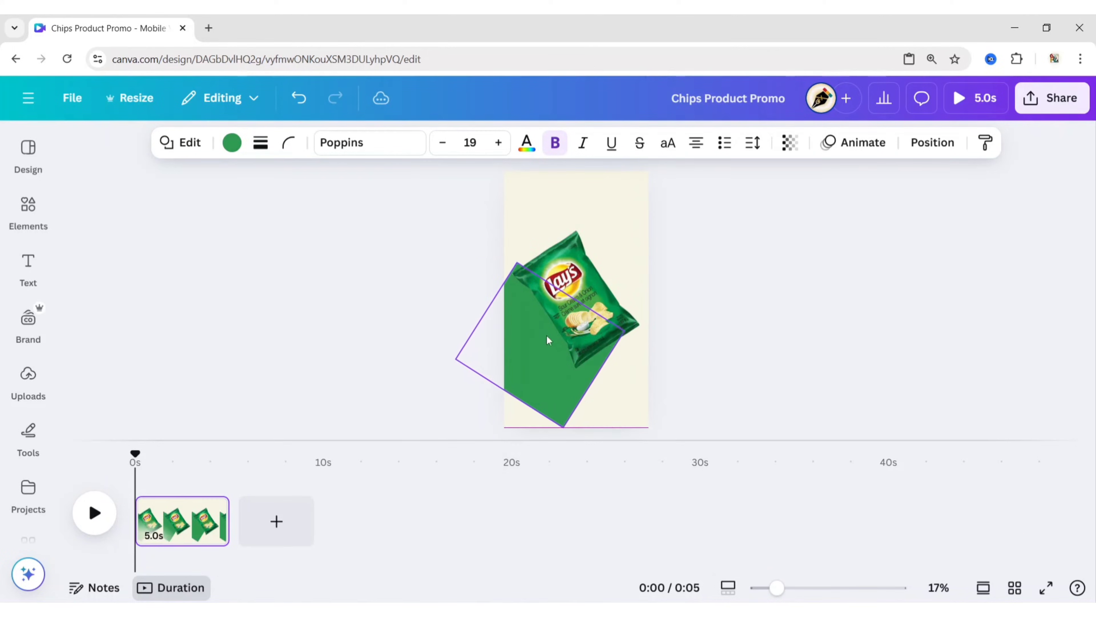
left_click_drag(564, 428, 561, 454)
left_click_drag(503, 417, 475, 462)
mouse_move(543, 358)
left_mouse_down()
mouse_move(555, 378)
mouse_move(548, 360)
left_mouse_up()
- Rotate and nudge the chips bag slightly, and resize the green shadow shape to fit behind it
left_click(594, 302)
left_click_drag(654, 248, 654, 255)
mouse_move(573, 287)
left_mouse_down()
mouse_move(580, 299)
mouse_move(580, 287)
left_mouse_up()
left_click(601, 374)
left_click_drag(642, 340, 609, 307)
left_click(706, 328)
- Fine-tune the green shadow shape's rotation, width and position so its edges meet the bag's outer corners
left_click(605, 366)
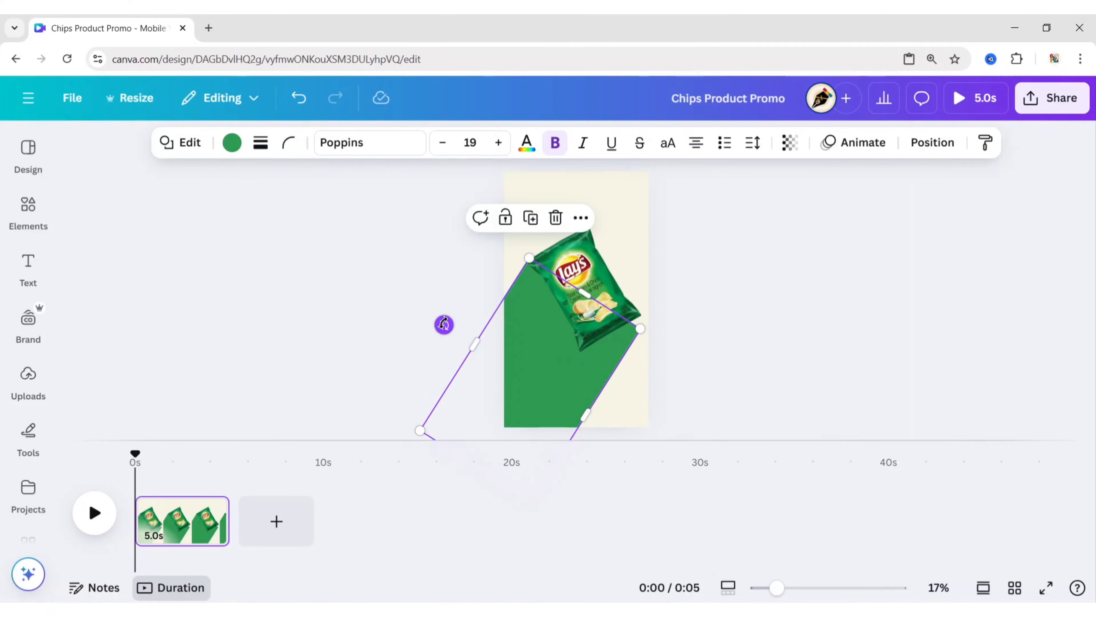
left_click_drag(444, 324, 447, 328)
left_click_drag(588, 411, 585, 409)
left_click_drag(532, 360, 538, 363)
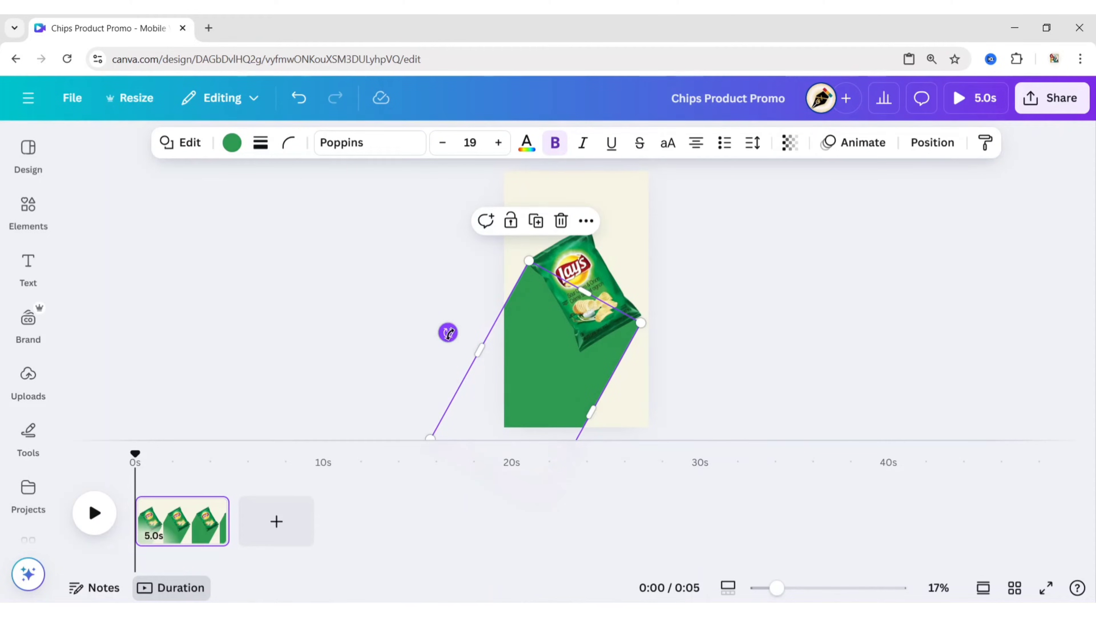
left_click_drag(448, 333, 447, 335)
left_click_drag(548, 351, 551, 348)
left_click(697, 327)
- Adjust the green shadow shape's side and top edges at close range to line up with the bag's corners
scroll(696, 327, "up", 5)
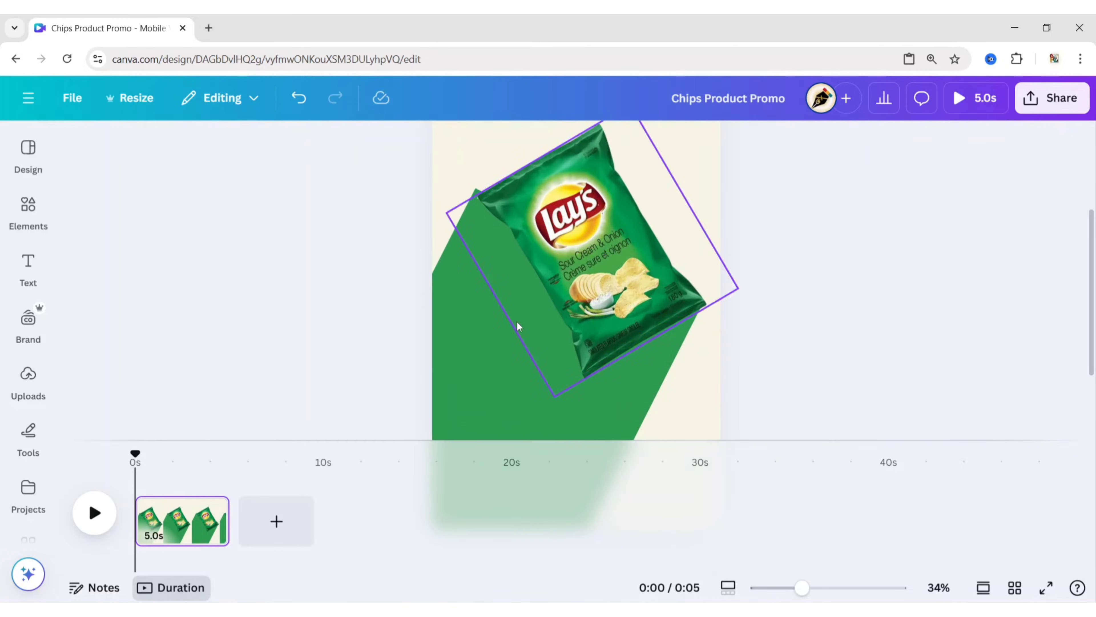
left_click(482, 320)
left_click_drag(383, 370, 387, 372)
left_click(764, 318)
left_click(622, 306)
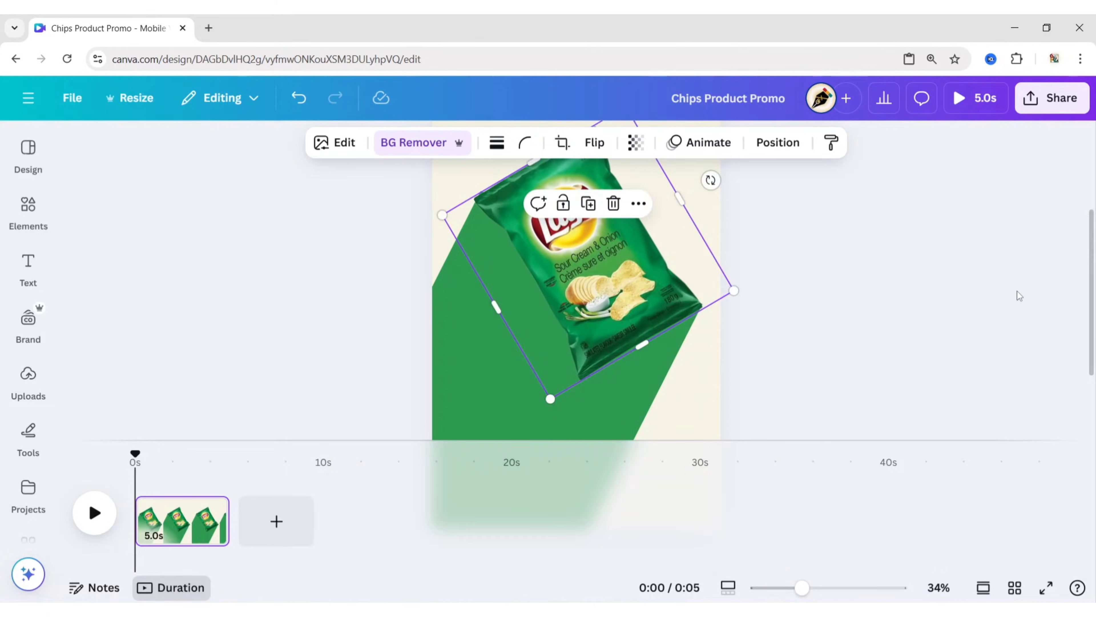
left_click(647, 371)
left_click_drag(592, 246, 589, 251)
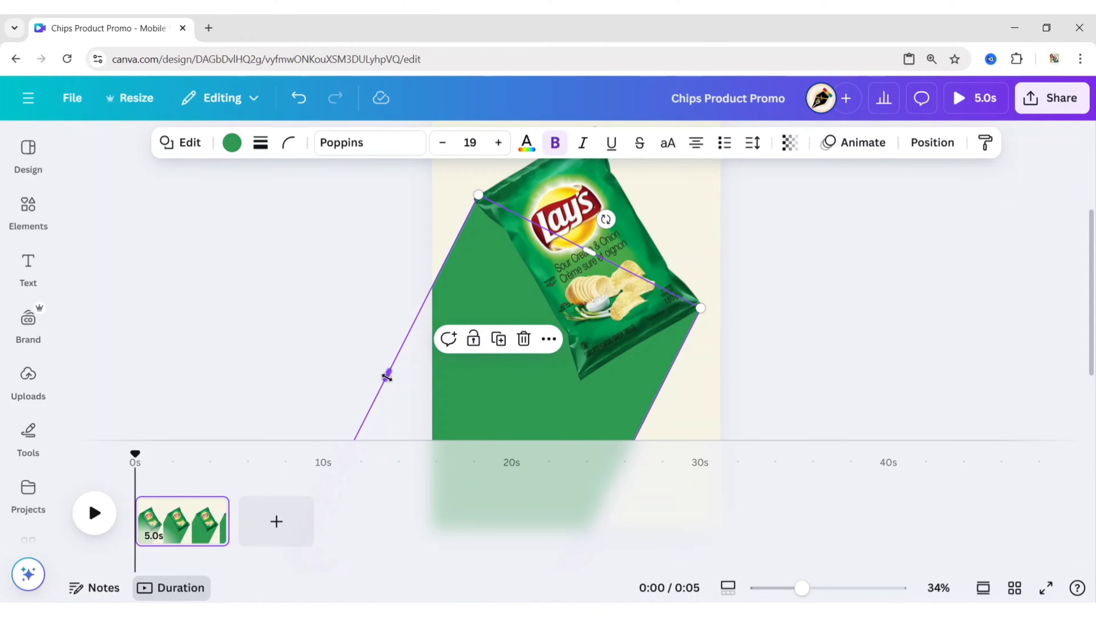
left_click_drag(387, 377, 387, 372)
left_click(699, 277)
- Apply a Drop shadow to the chips bag image with its angle set to 40
left_click(602, 261)
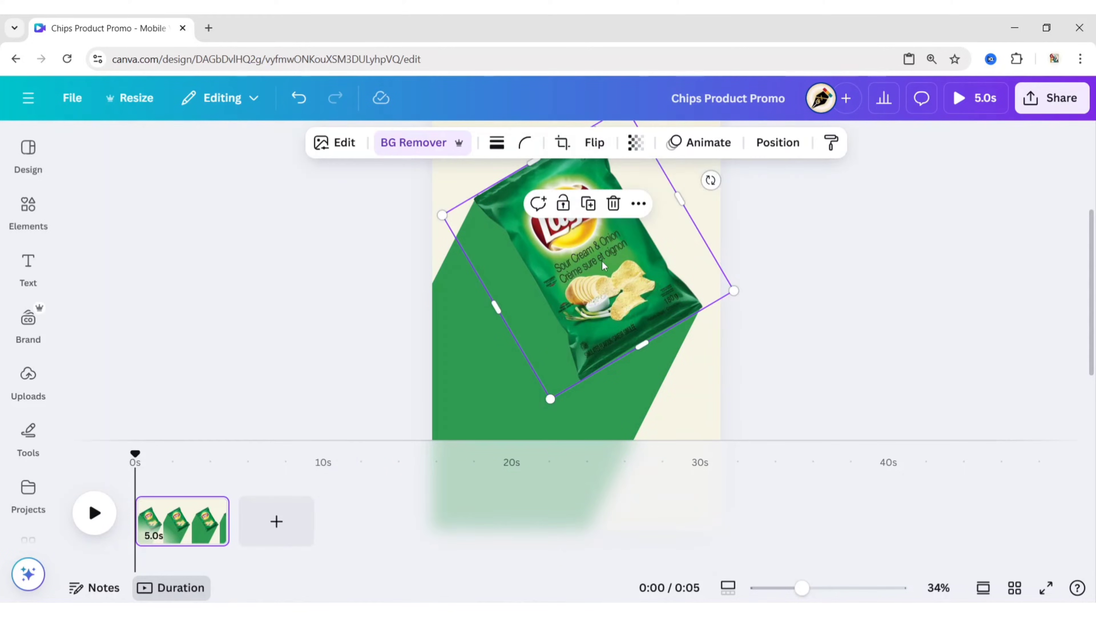
left_click(339, 142)
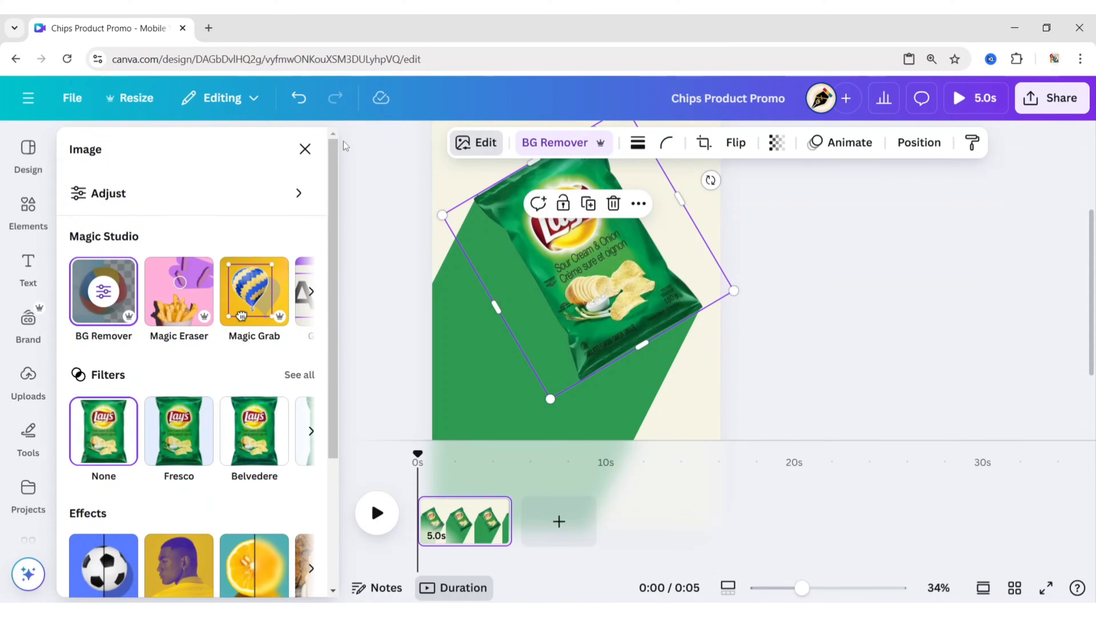
scroll(335, 172, "down", 3)
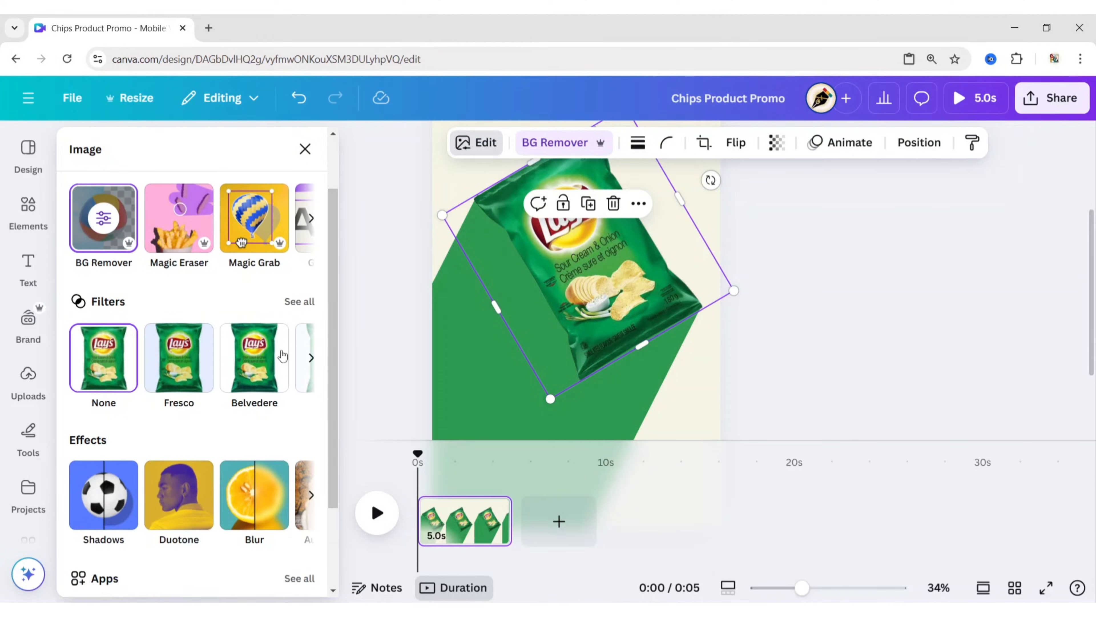
left_click(99, 501)
left_click(205, 323)
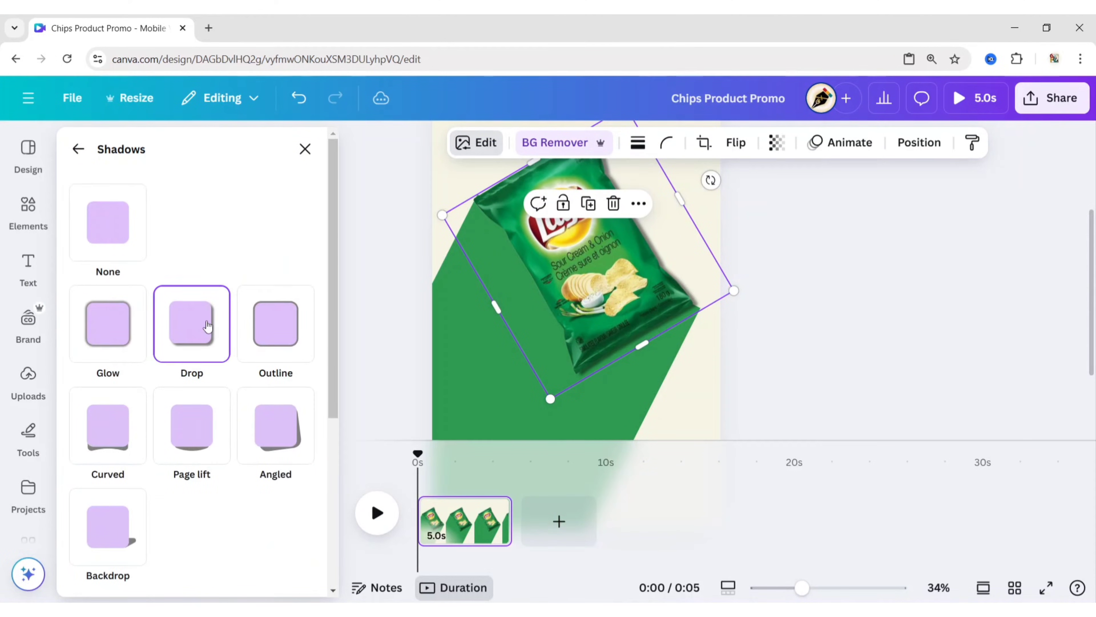
scroll(218, 374, "down", 5)
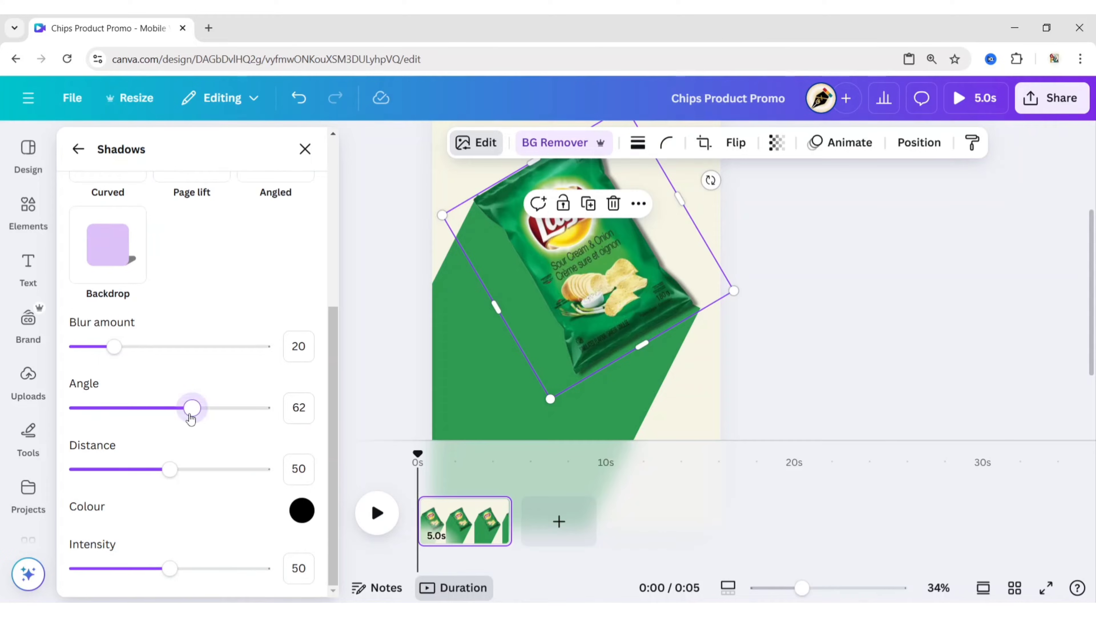
left_click_drag(191, 418, 156, 425)
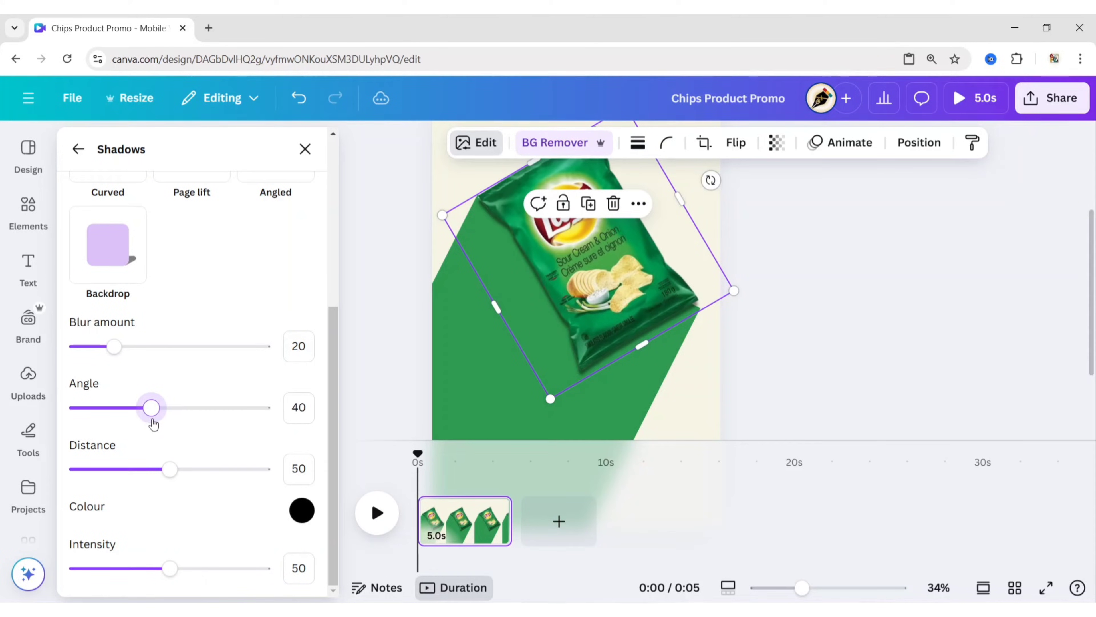
left_click(305, 148)
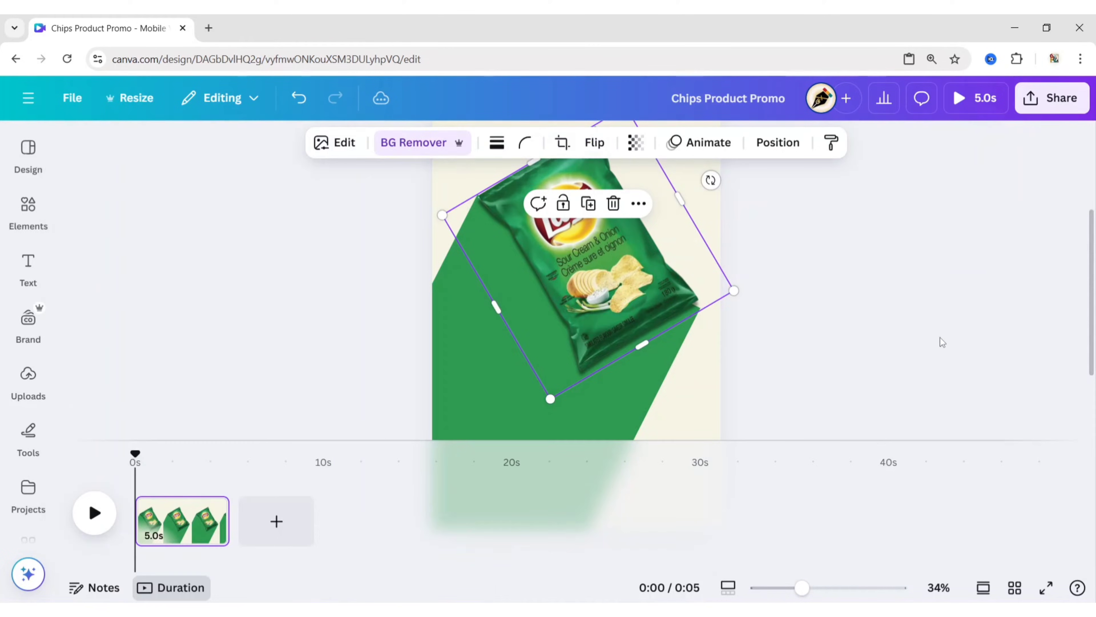
left_click(941, 341)
- Narrow the green shadow shape slightly along its right edge to match the bag's lower-right corner
left_click(650, 418)
scroll(824, 326, "down", 3)
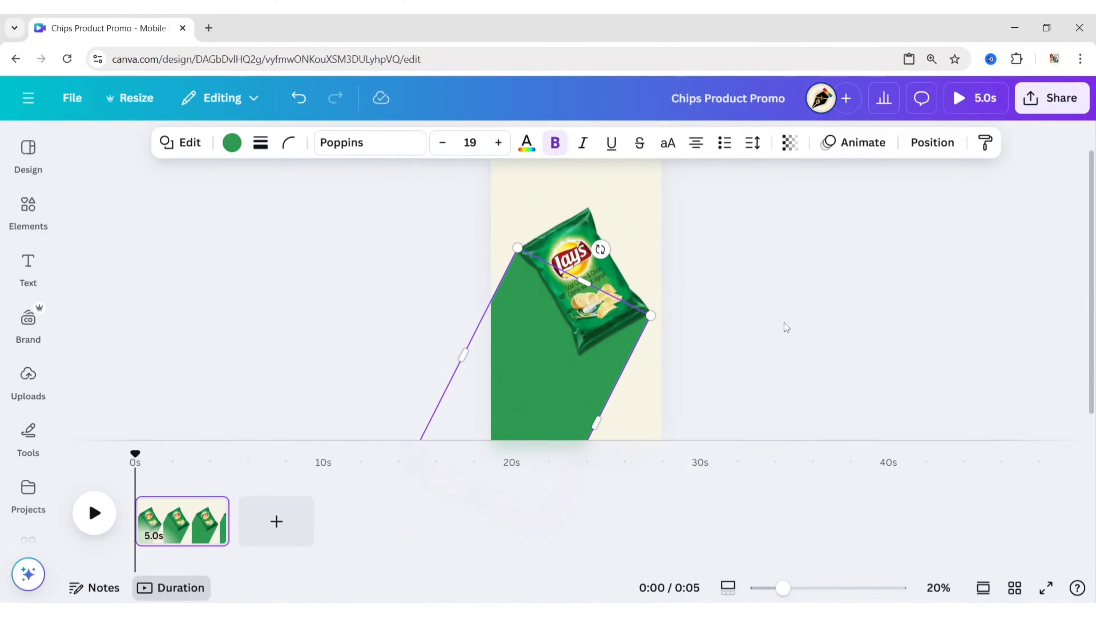
left_click(782, 323)
left_click(578, 402)
left_click_drag(595, 422, 594, 422)
left_click(686, 365)
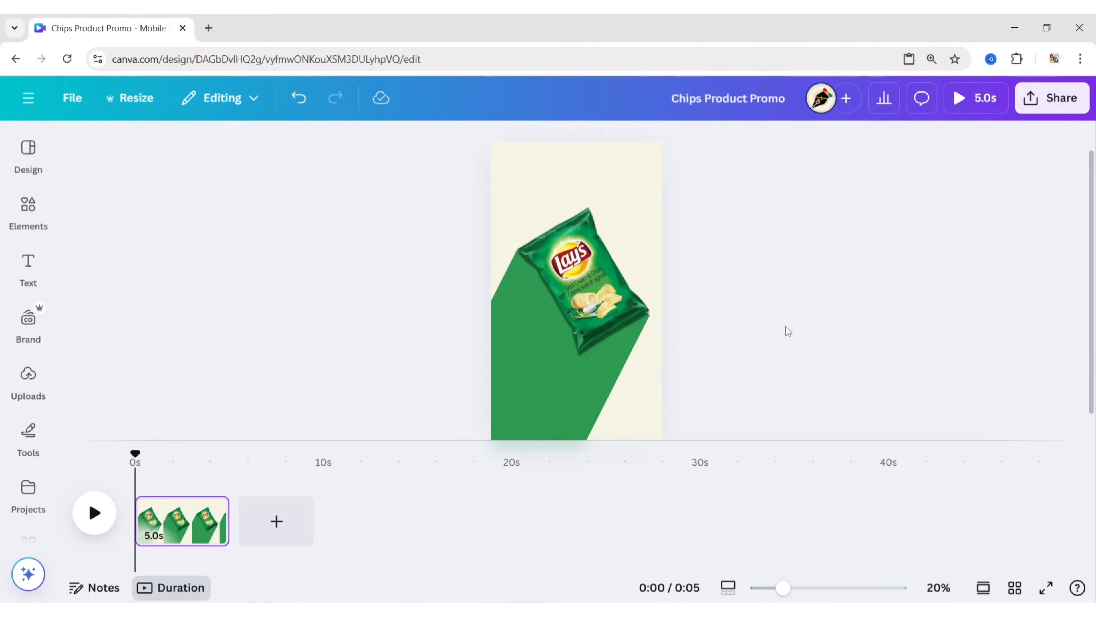
left_click(545, 424)
left_click(715, 357)
scroll(714, 357, "down", 1)
left_click(572, 393)
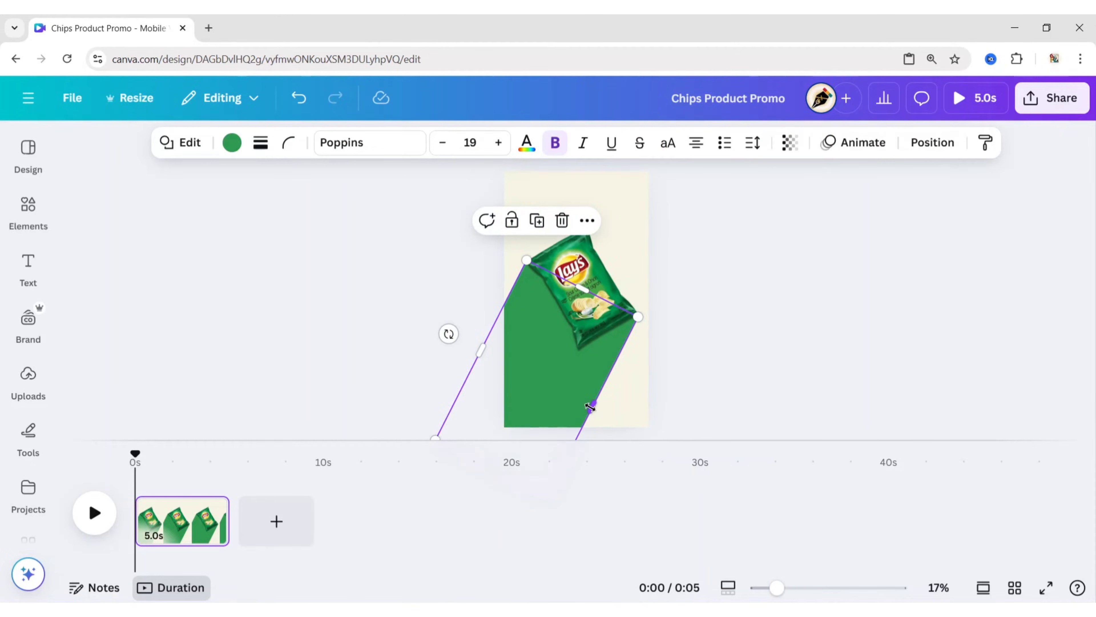
left_click_drag(592, 407, 592, 404)
- Enlarge the chips bag slightly so it covers the upper edge of the green shadow shape
left_click(647, 311)
left_click_drag(655, 310, 660, 313)
left_click(1065, 333)
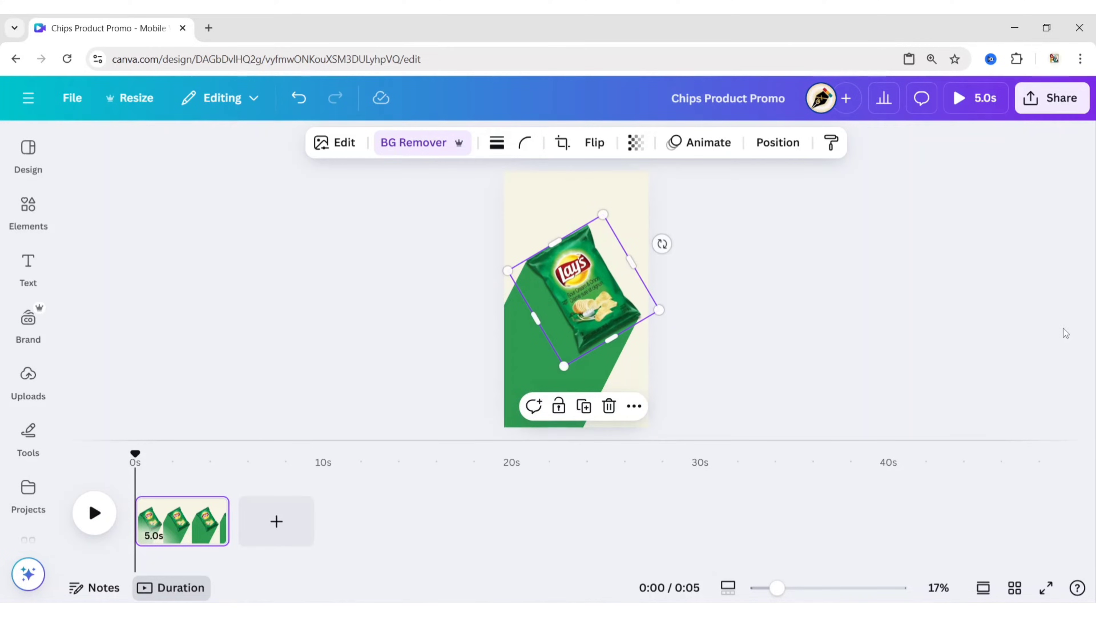
left_click(1064, 328)
- Group the chips bag with its green shadow shape and move the group slightly down the page
left_click(598, 362)
left_click(599, 268, "shift")
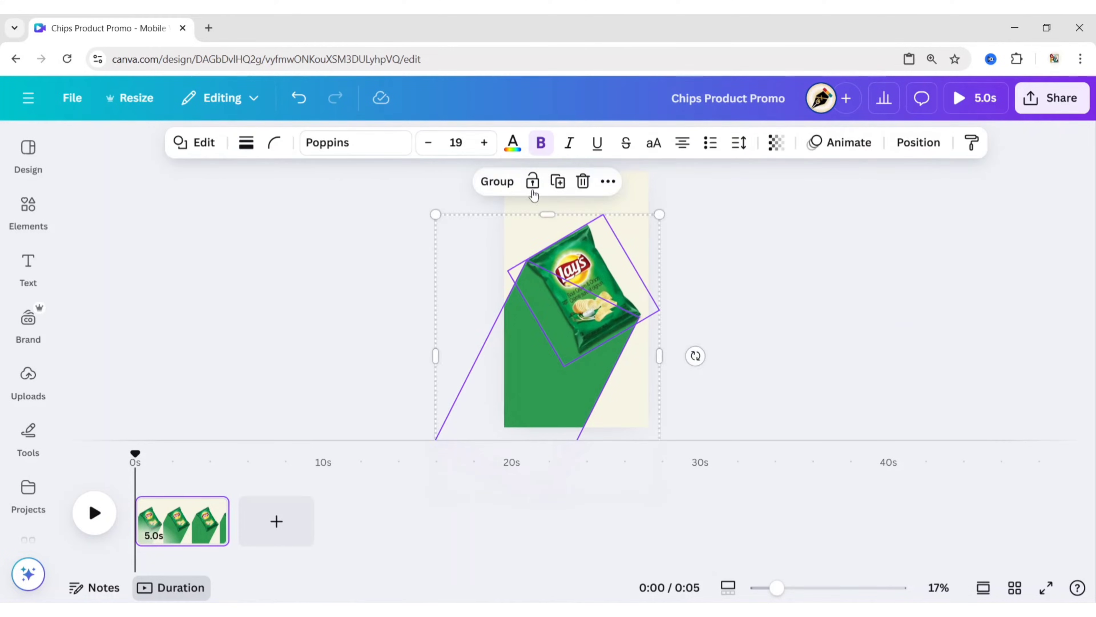
key("ctrl+g")
left_click_drag(583, 367, 583, 382)
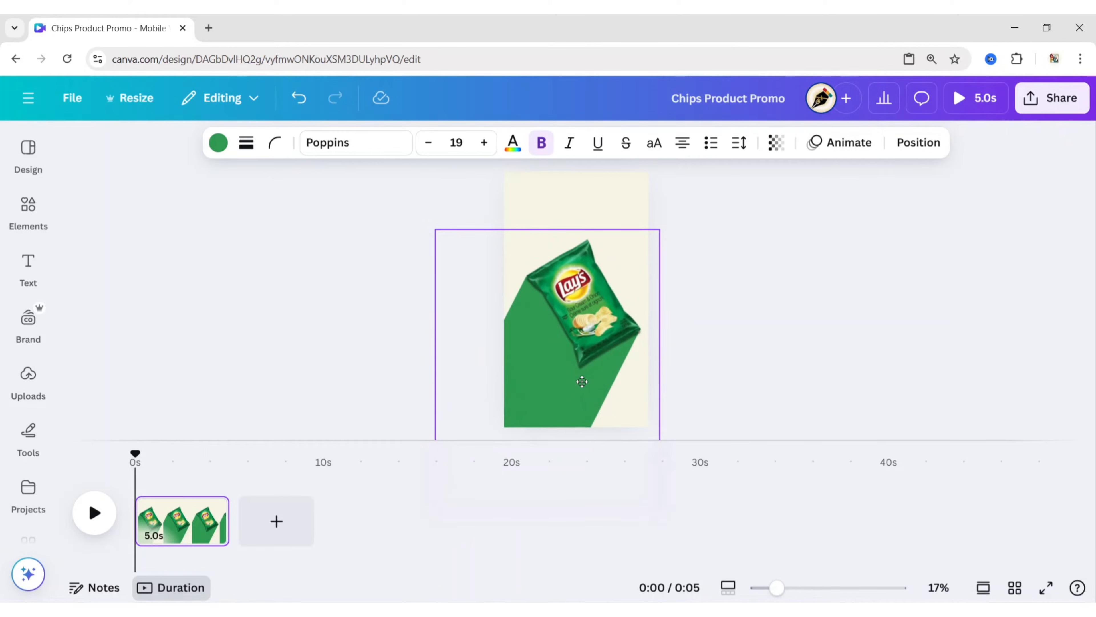
left_click(792, 328)
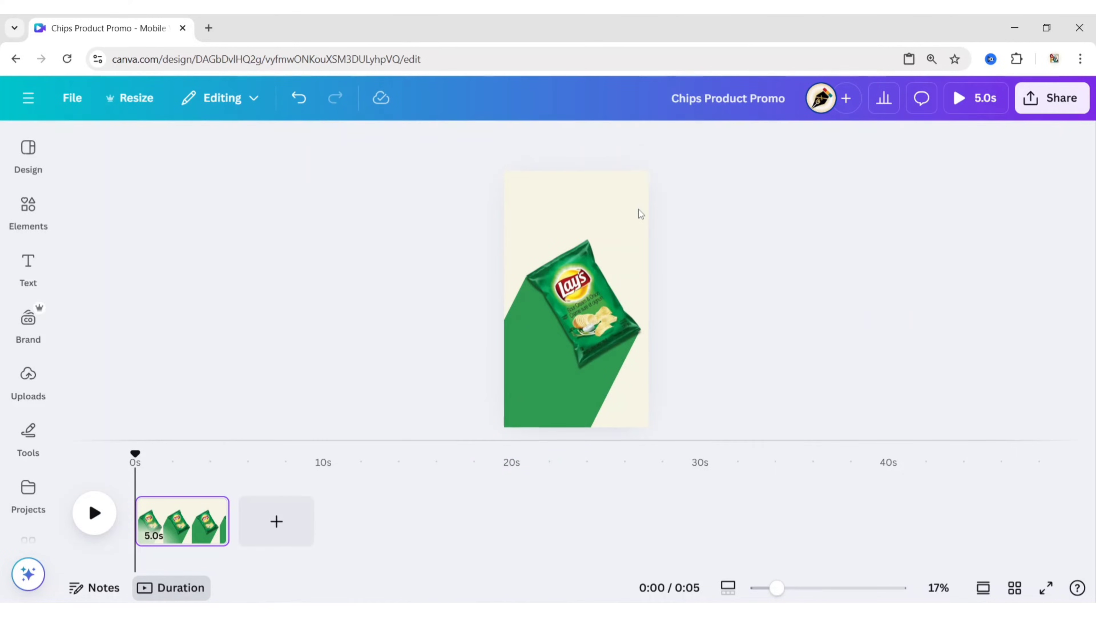
- Fill the page background with the default grey-to-white gradient
left_click(551, 195)
left_click(483, 143)
scroll(332, 256, "down", 6)
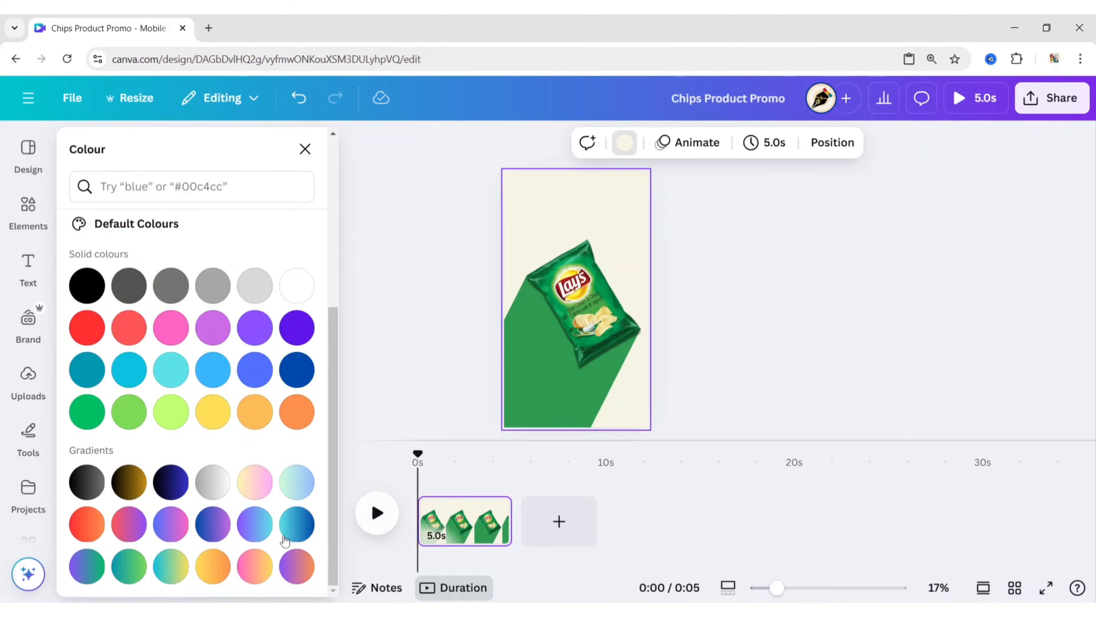
left_click(211, 482)
scroll(302, 346, "up", 6)
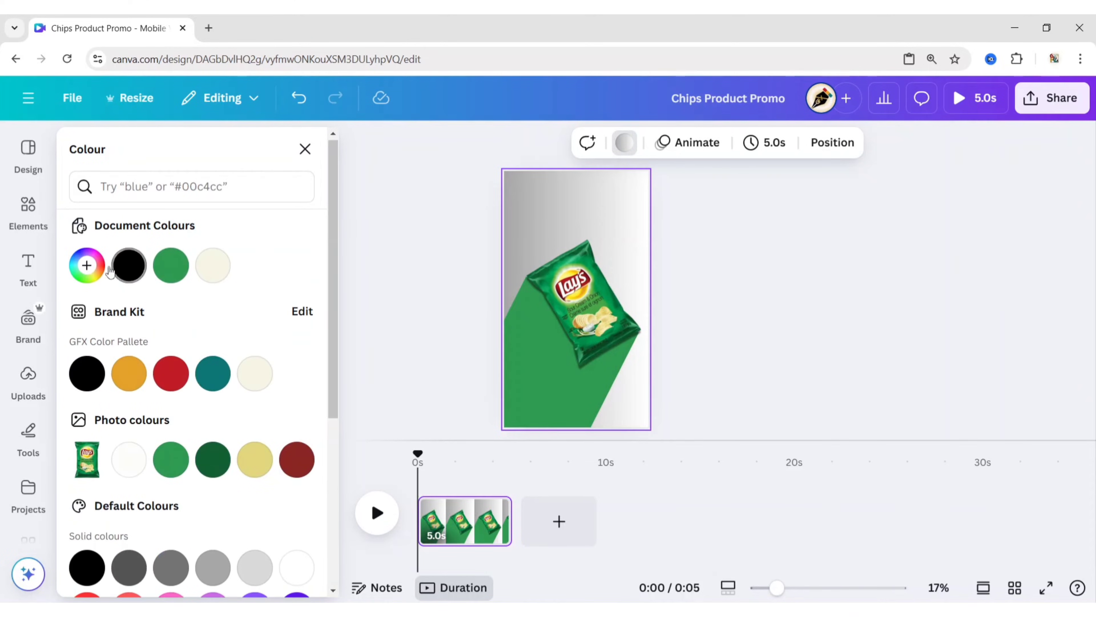
- Replace the grey in the background gradient with the green sampled from the long shadow shape
left_click(87, 264)
left_click(99, 381)
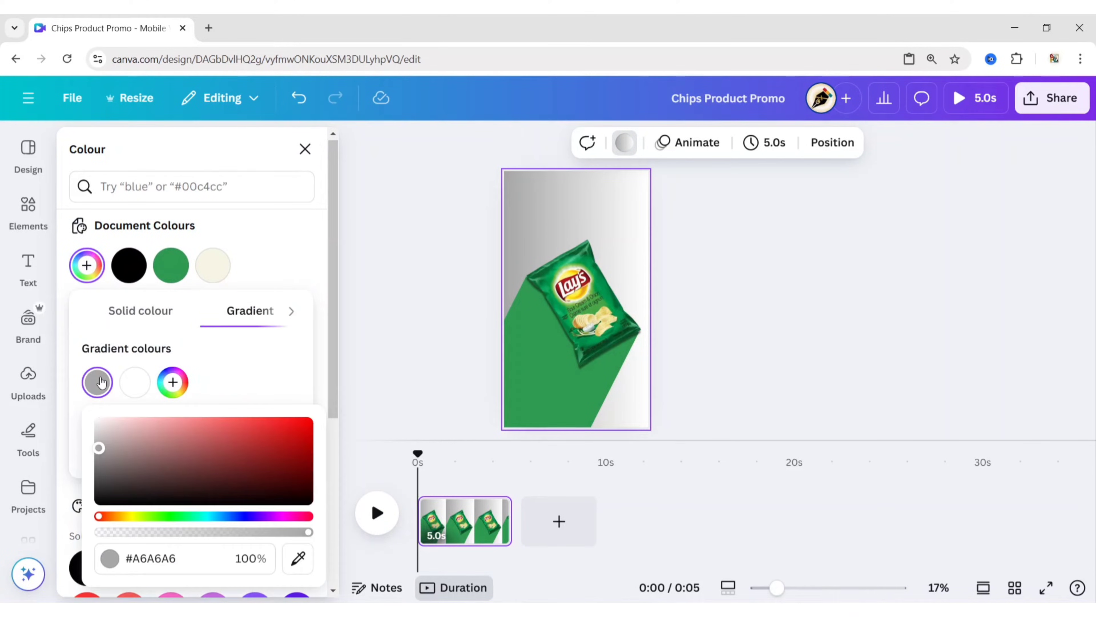
left_click(295, 559)
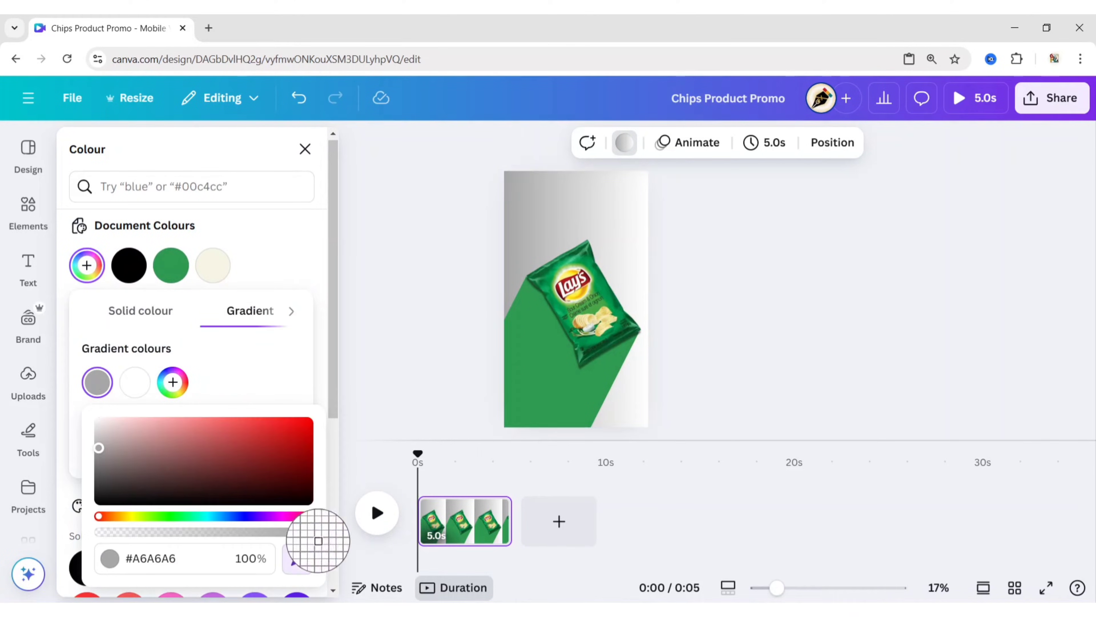
left_click(549, 352)
left_click(298, 276)
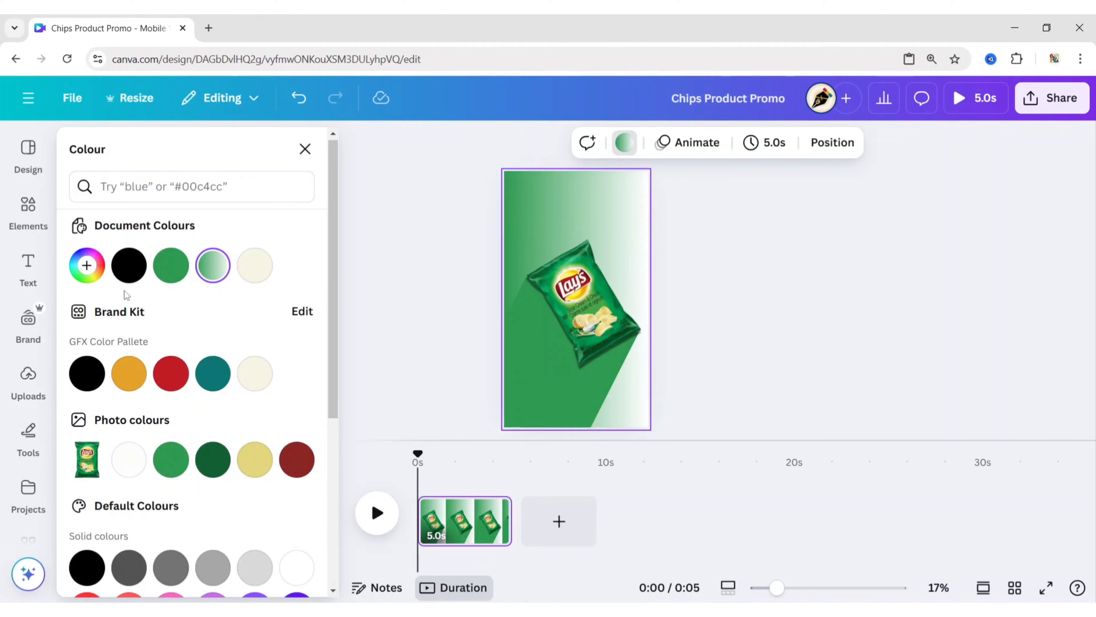
- Change the background gradient to the radial style and swap its colours so white is at the centre
left_click(87, 264)
left_click(244, 454)
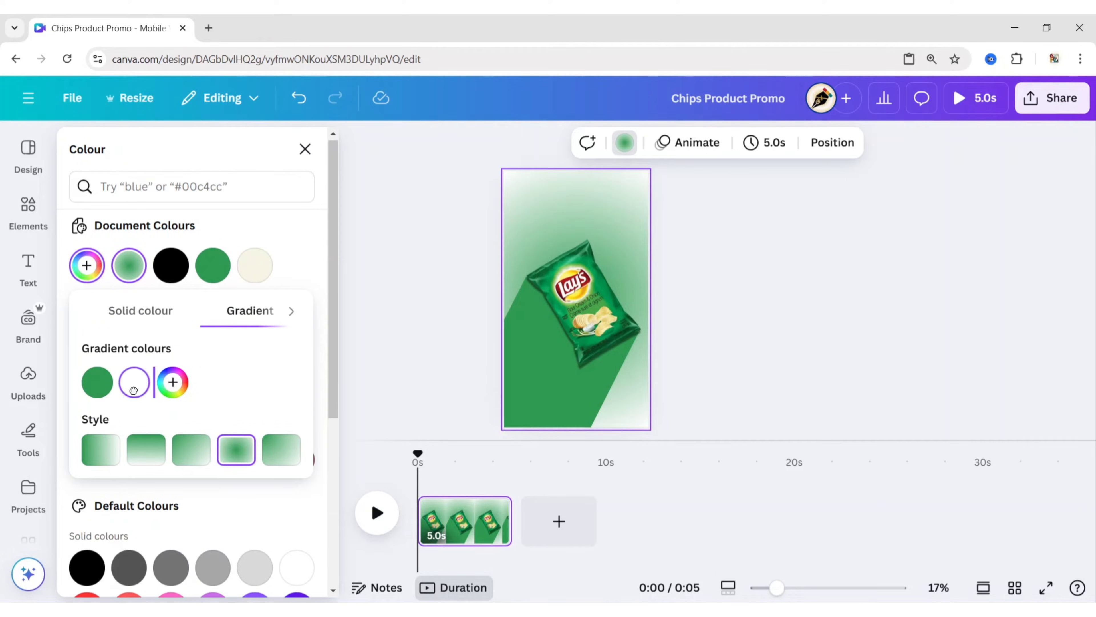
left_click_drag(97, 391, 155, 393)
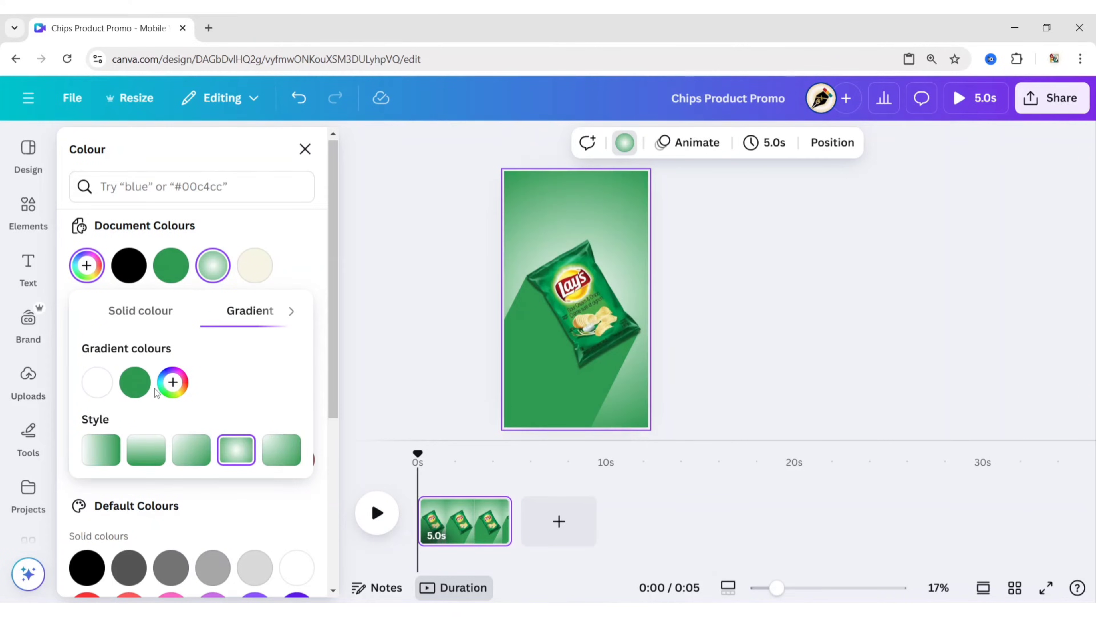
left_click(88, 267)
left_click(89, 268)
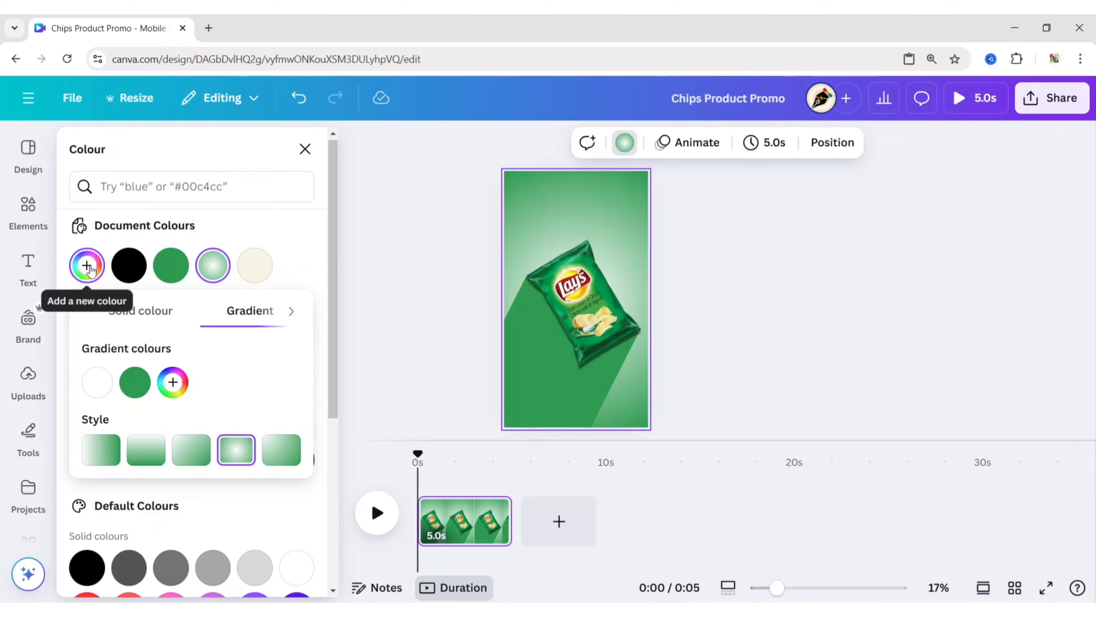
- Lighten the background gradient's outer green to a pale mint green
left_click(135, 382)
left_click(257, 429)
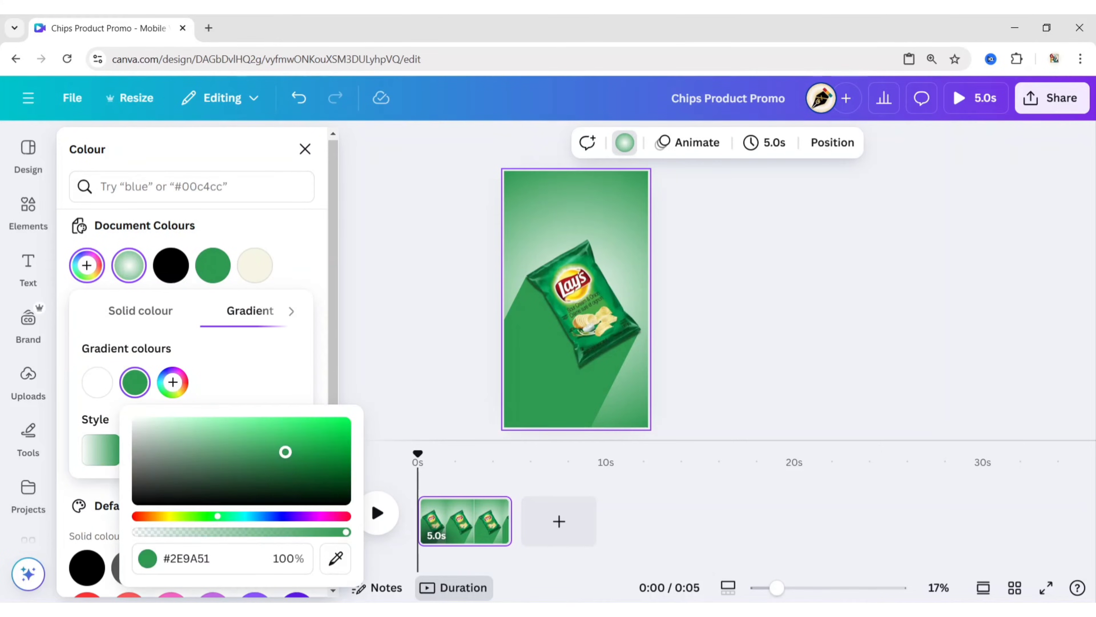
left_click_drag(258, 429, 211, 389)
left_click(380, 298)
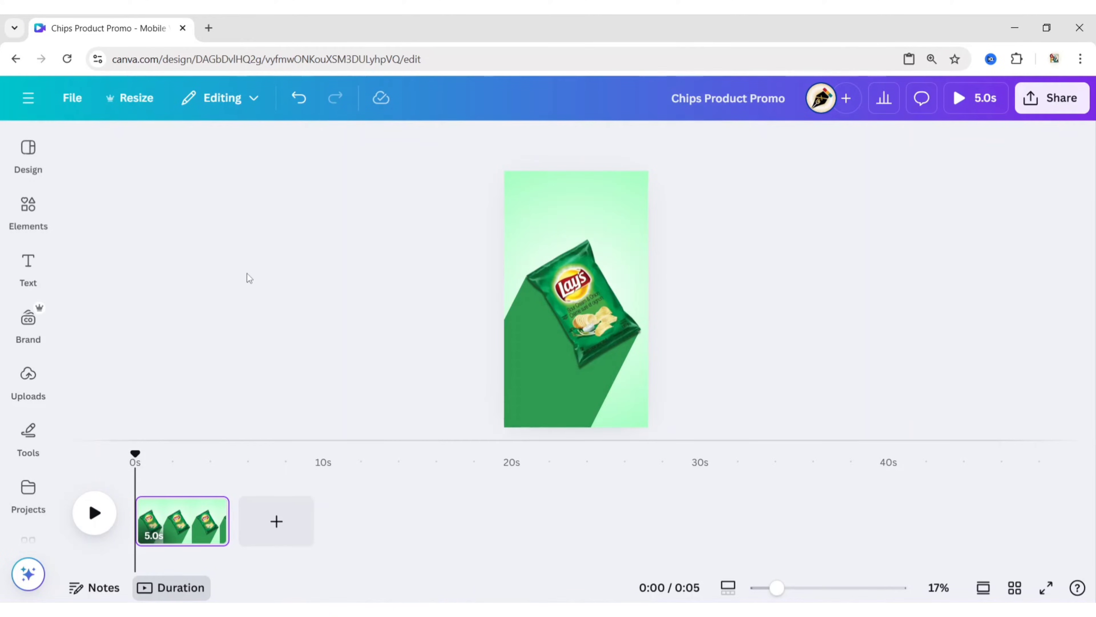
- Add a heading text, enlarge it to size 80.6 and place it near the top of the page
left_click(28, 265)
left_click(164, 319)
left_click(359, 140)
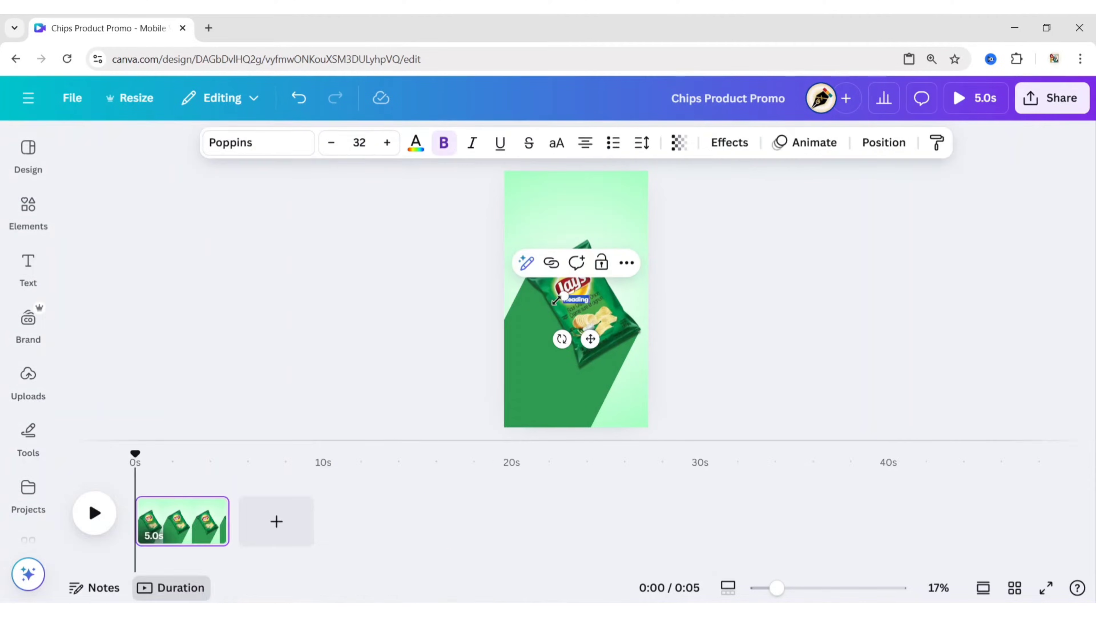
left_click_drag(563, 296, 524, 281)
left_click_drag(573, 332, 572, 237)
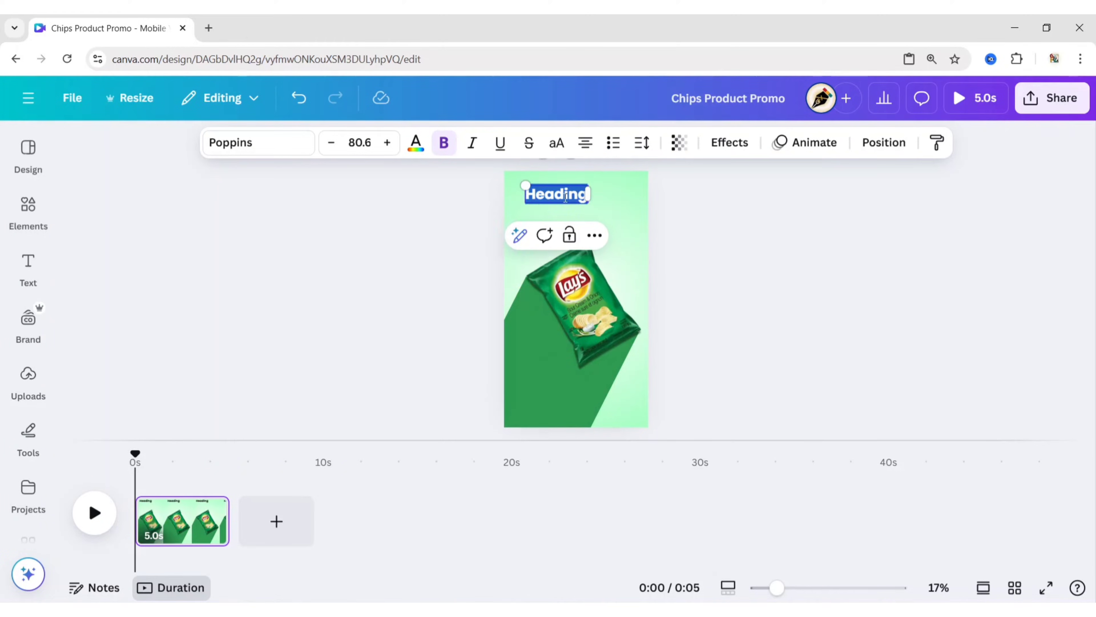
- Replace the heading text with "Flavor" and set its font to Hey Gotcha!
type("Fla")
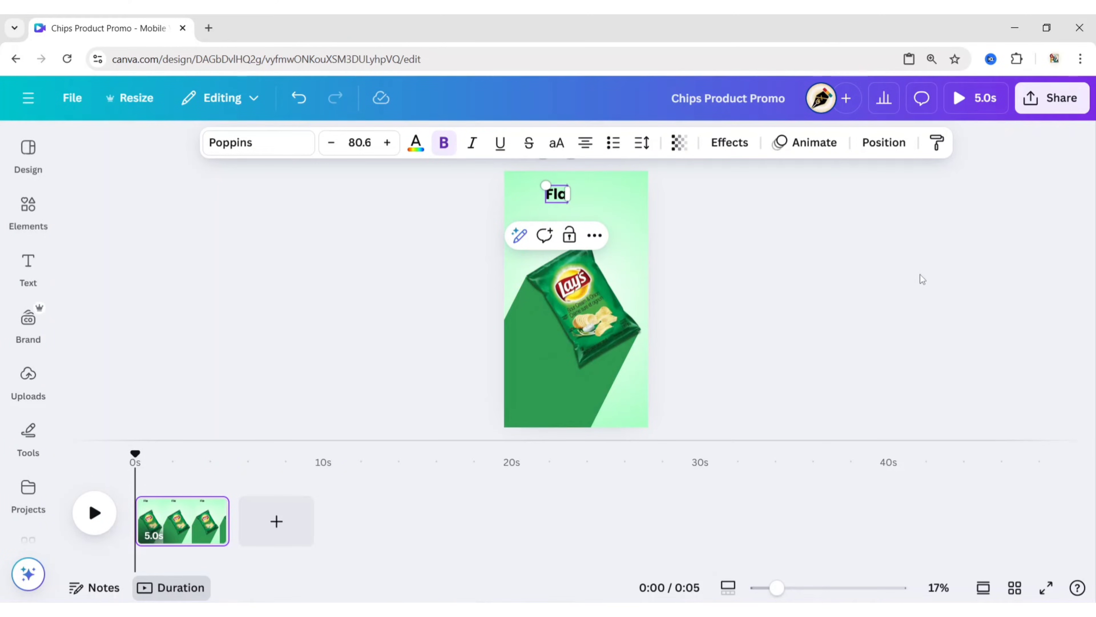
type("vor")
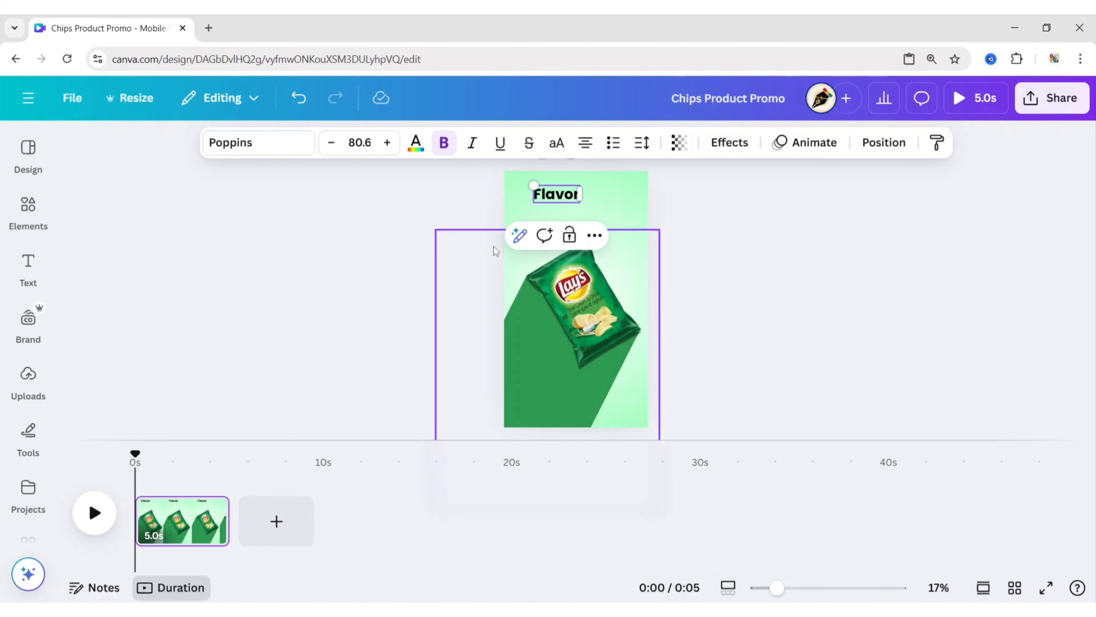
left_click(291, 147)
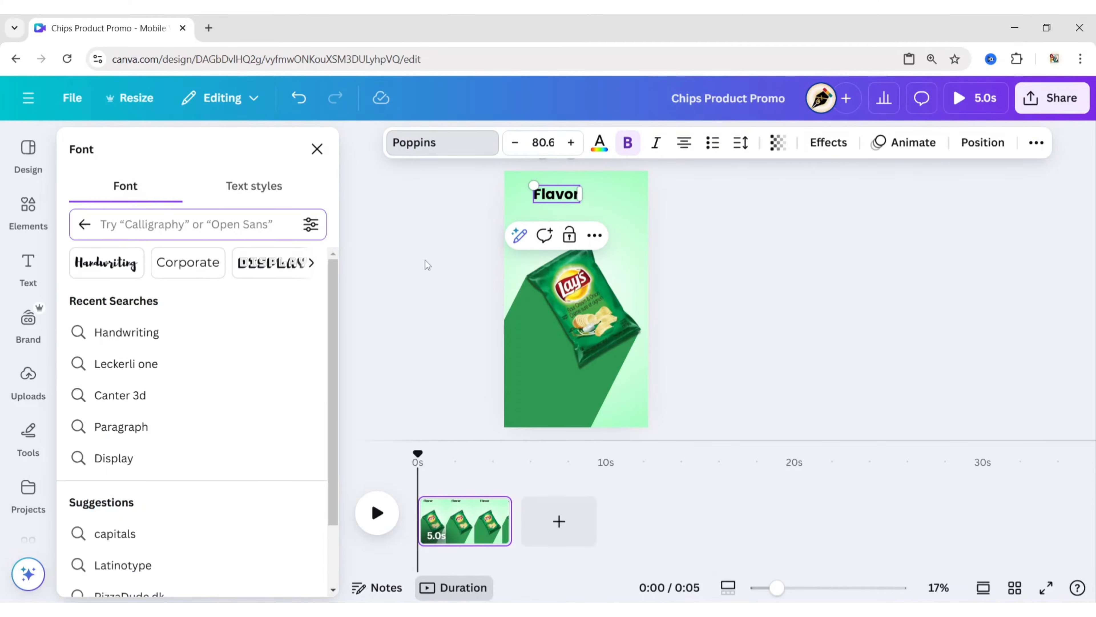
type("hey gotcha")
key("Return")
left_click(199, 308)
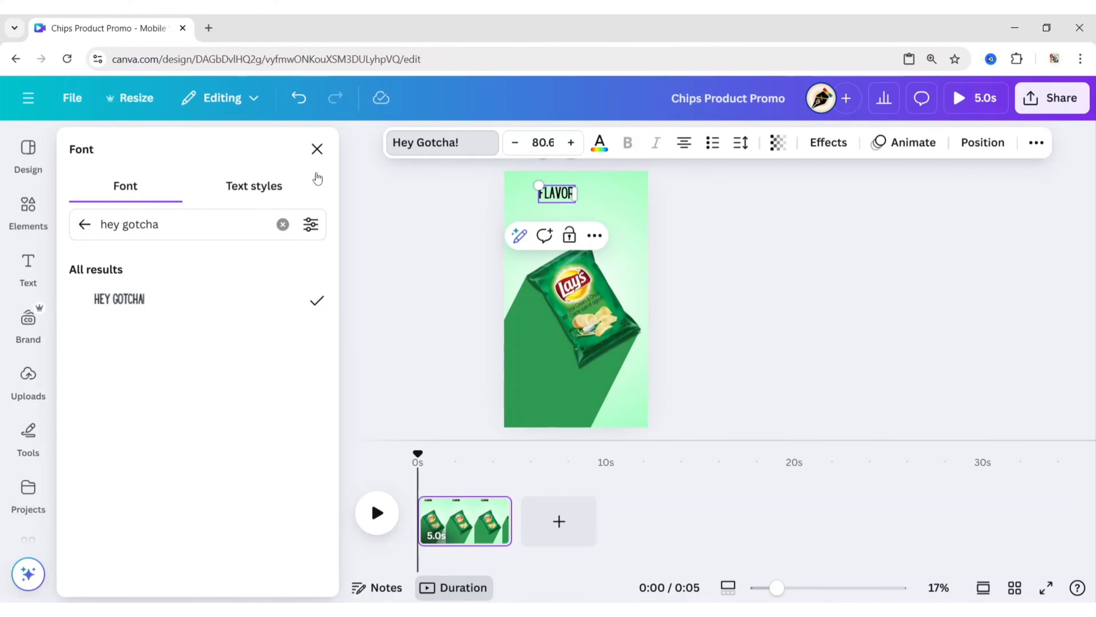
left_click(318, 158)
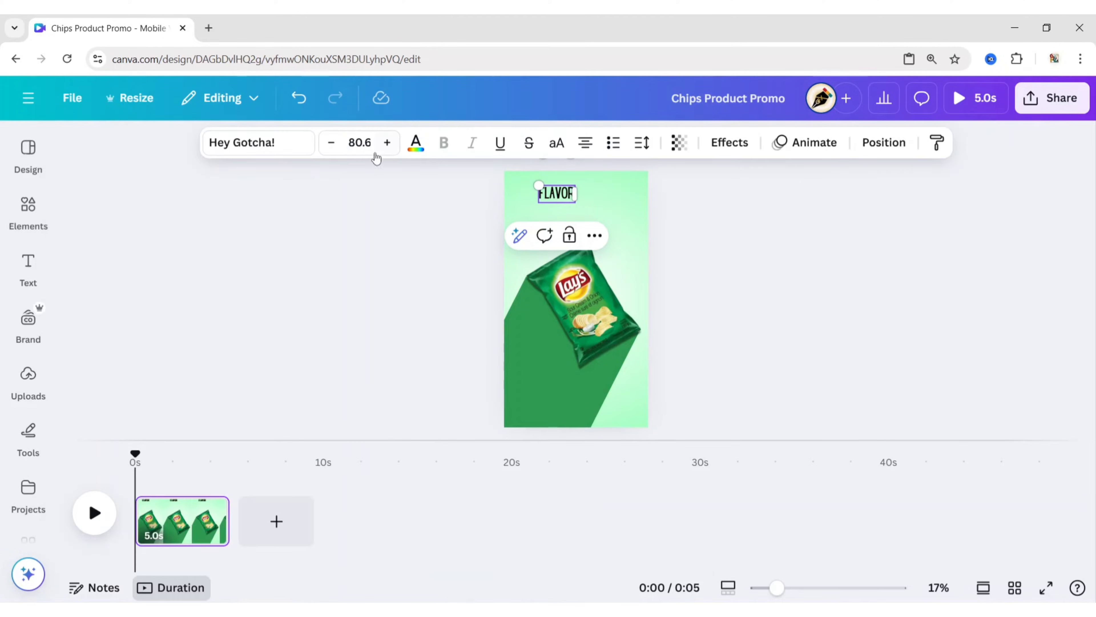
- Set the FLAVOR heading's font size to 120 and shift it left so its right edge meets the page's vertical centre line
left_click(360, 143)
type("120")
key("Return")
left_click(695, 256)
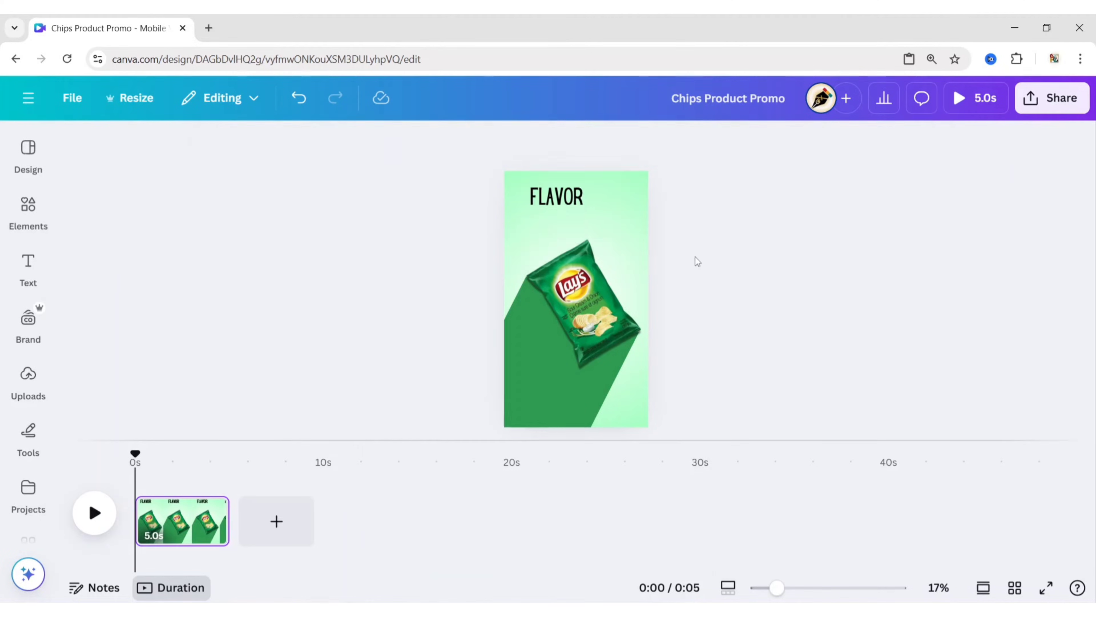
left_click(568, 203)
left_click_drag(568, 203, 560, 203)
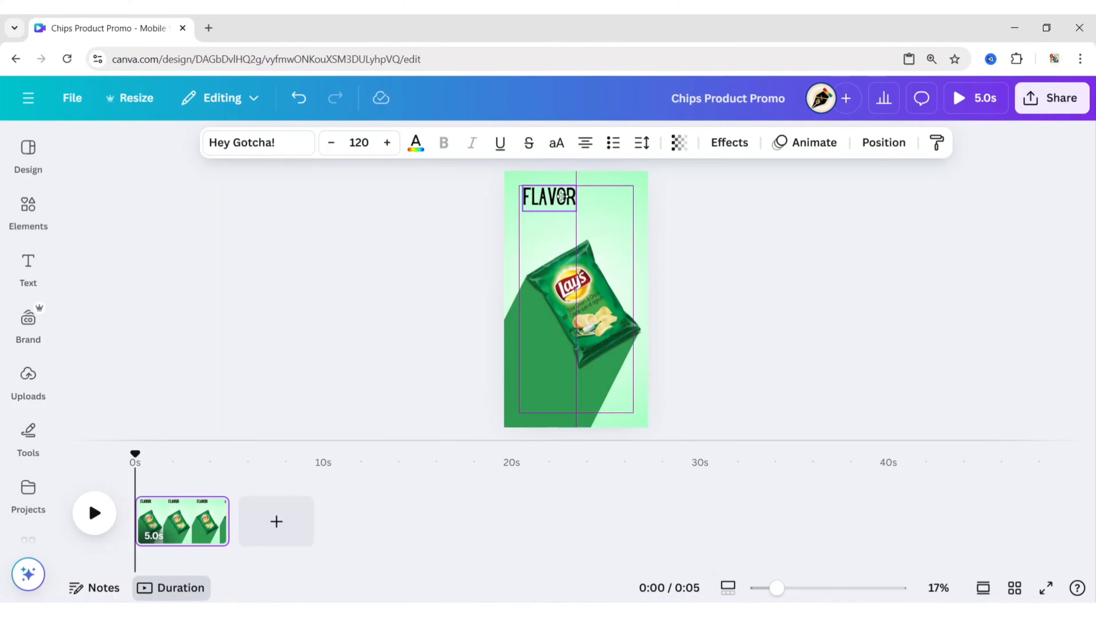
left_click(710, 215)
- Duplicate the FLAVOR heading and change the copy's text to "CRUNCH"
left_click(561, 196)
key("ctrl+d")
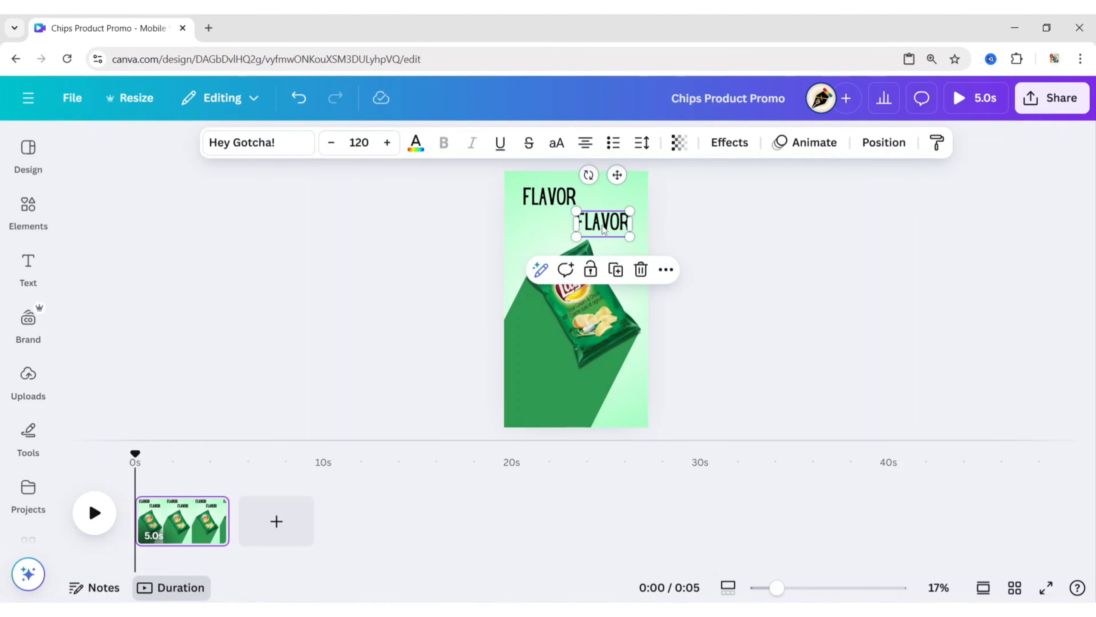
key("Return")
type("CRUNCH")
left_click(840, 243)
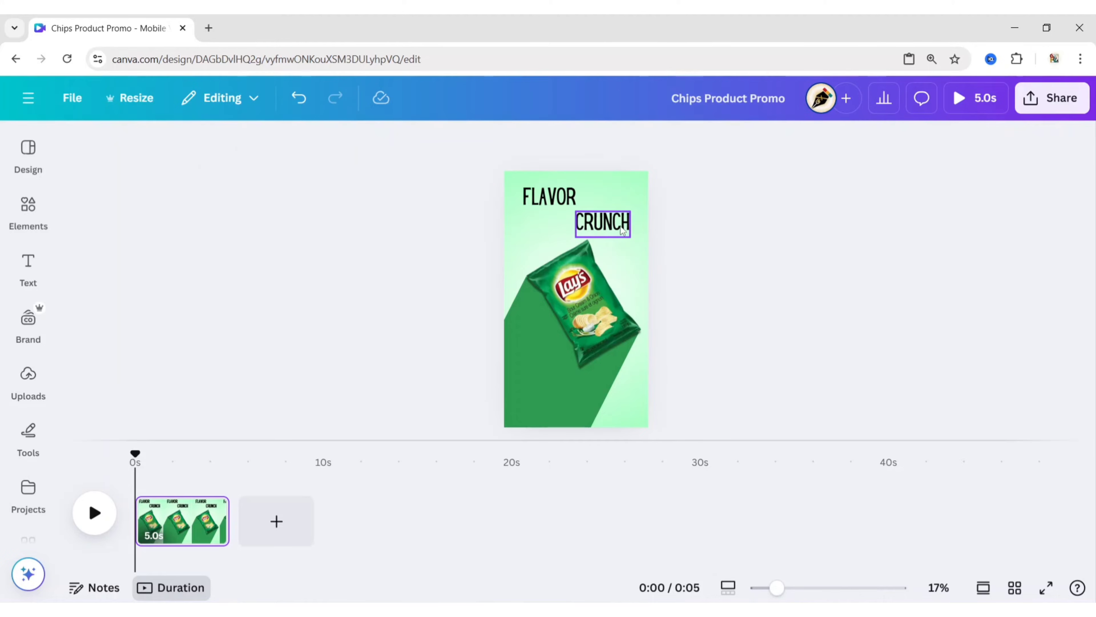
- Shift CRUNCH up and right, duplicate it, change the copy to "HAPPINESS" and widen its text box to fit one line
left_click_drag(607, 228, 620, 211)
key("ctrl+d")
key("Return")
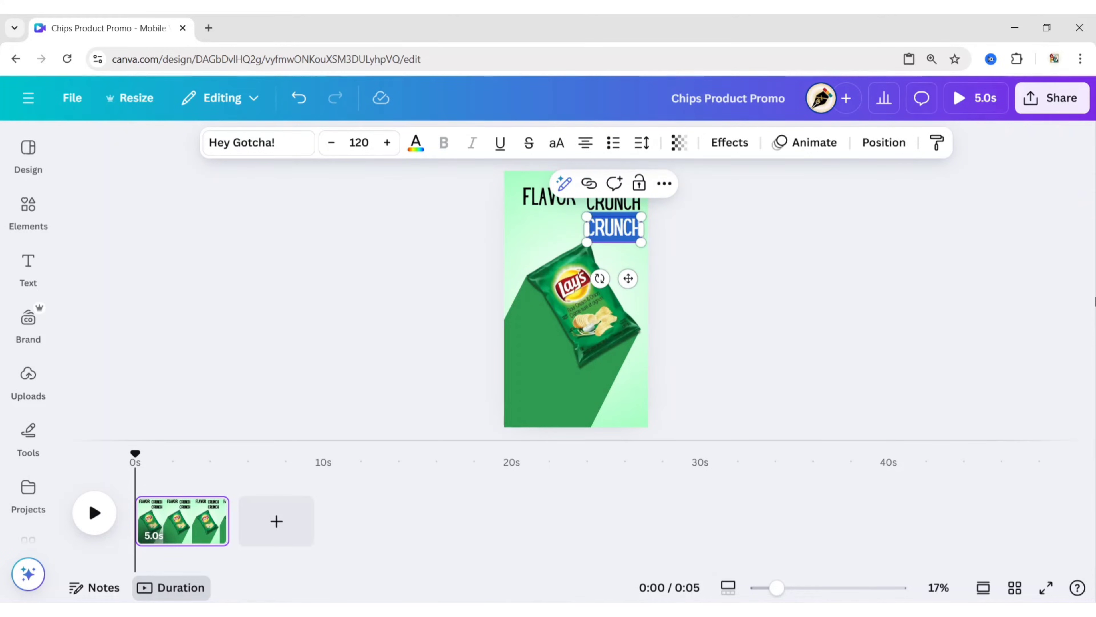
type("HAPPINESS")
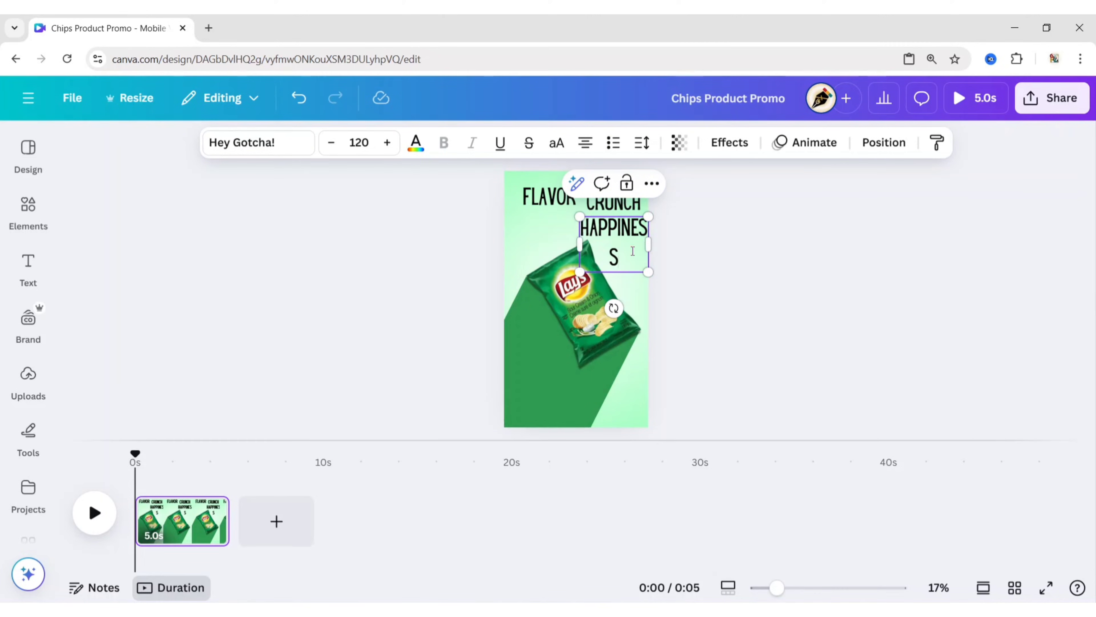
left_click_drag(649, 243, 661, 243)
- Stagger FLAVOR, CRUNCH and HAPPINESS diagonally down to the right above the chips bag
left_click(710, 289)
left_click_drag(549, 198, 547, 190)
left_click_drag(613, 201, 573, 206)
left_click_drag(630, 232, 611, 241)
left_click(776, 264)
- Nudge HAPPINESS up and left inside the page edge, and lower the chips bag with its shadow slightly to clear the text
left_click(617, 238)
key("Up")
key("Up")
key("Up")
key("Up")
key("Up")
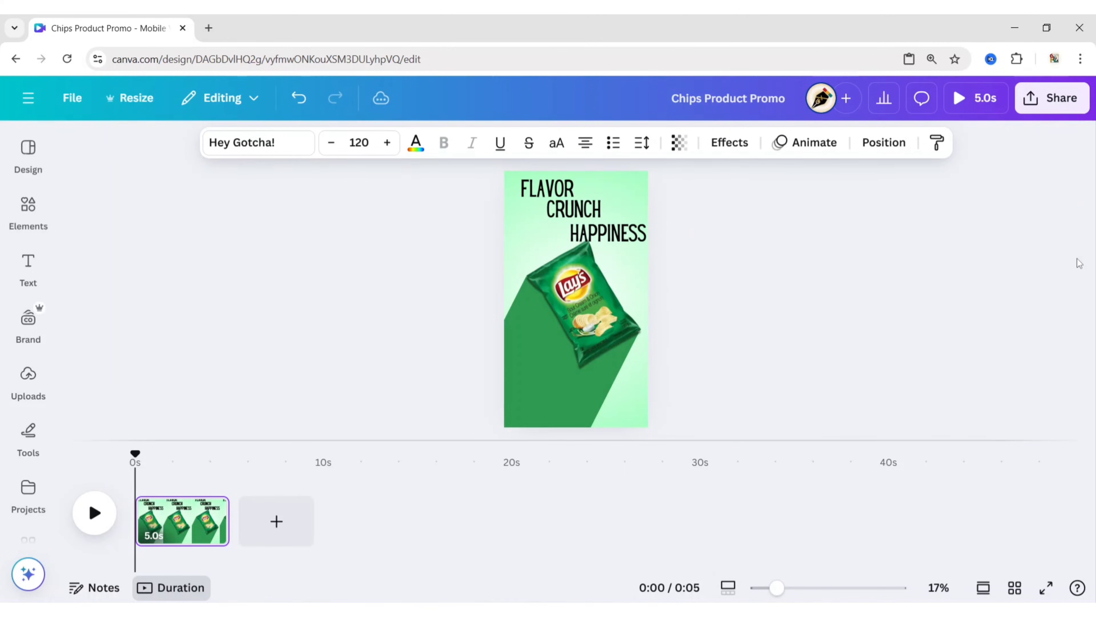
key("Left")
key("Left")
key("Left")
key("Left")
key("Left")
key("Left")
key("Left")
key("Left")
key("Left")
key("Left")
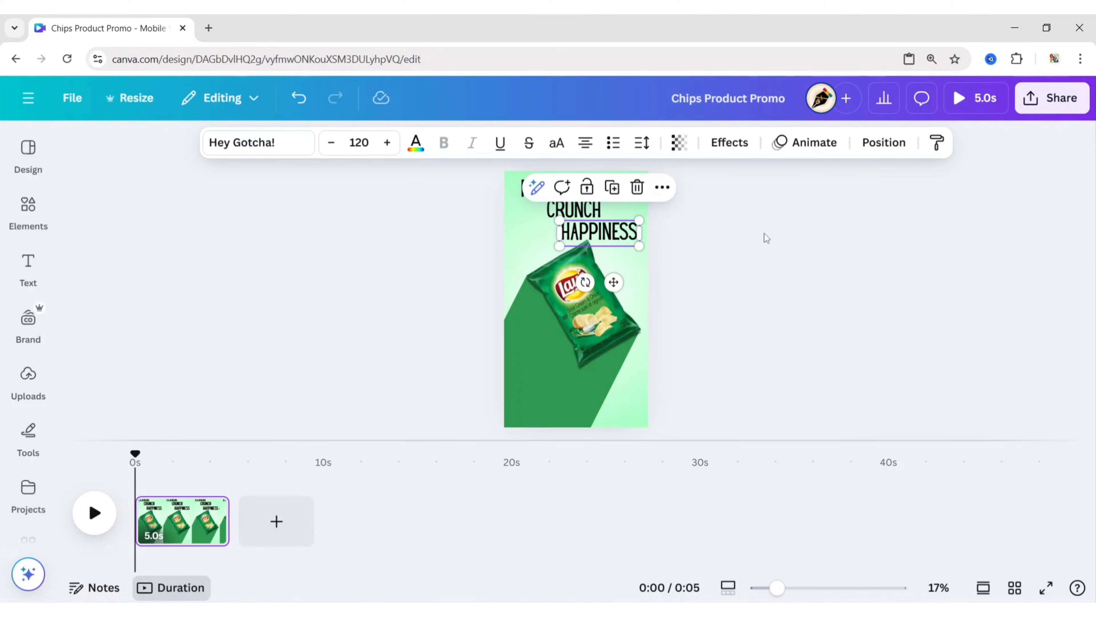
left_click(576, 210)
left_click(961, 233)
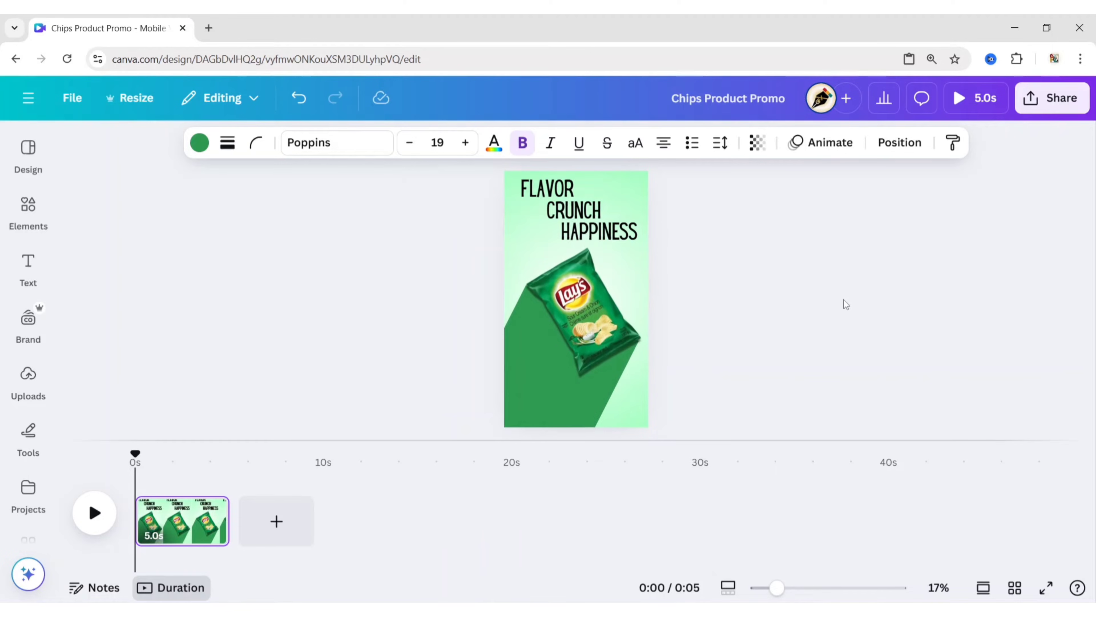
left_click(816, 313)
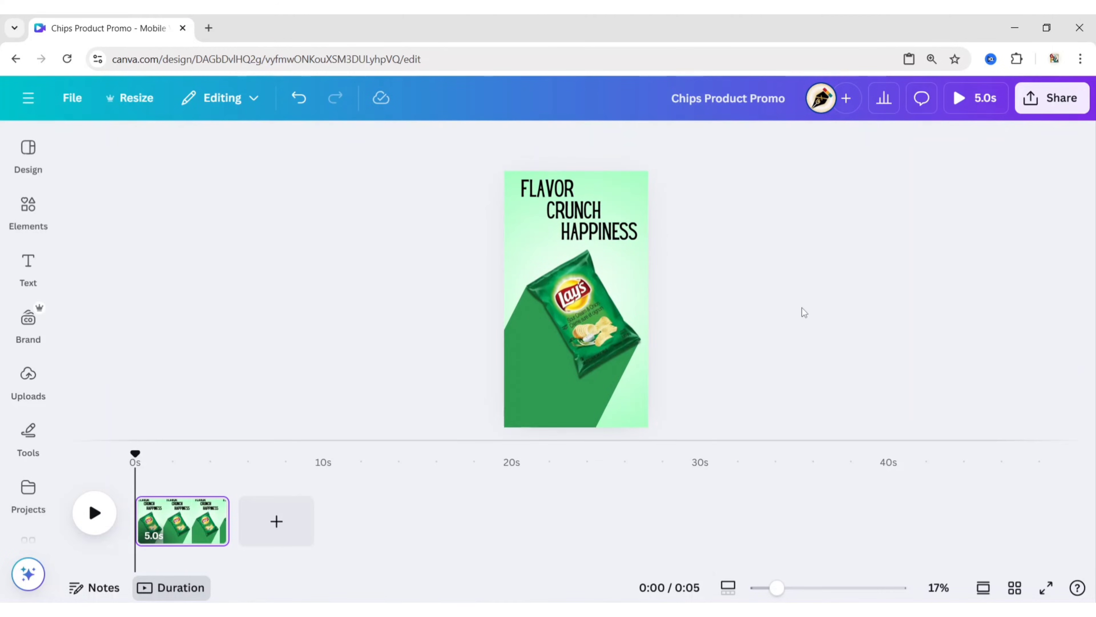
- Add the red Lay's logo image from the uploads to the page and remove its background
left_click(28, 374)
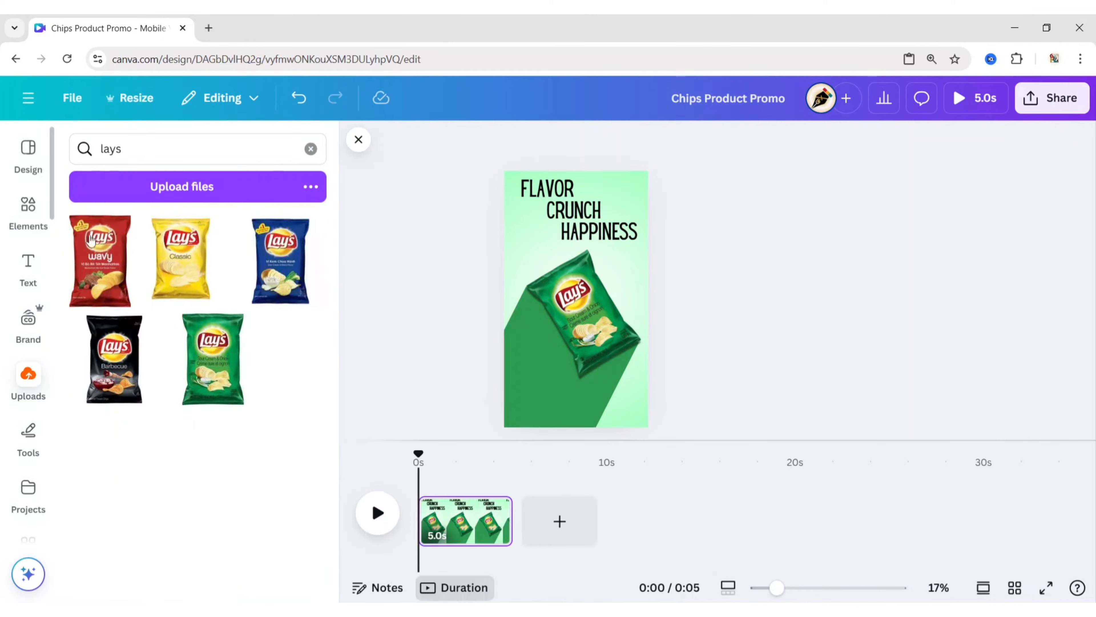
left_click(311, 148)
left_click(97, 295)
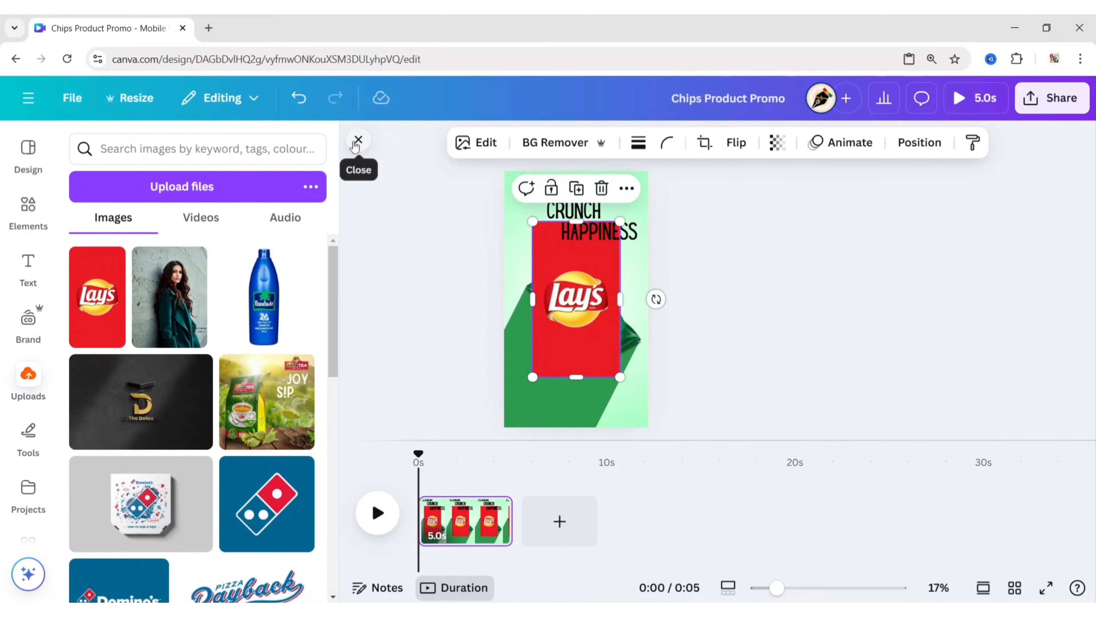
left_click(358, 141)
left_click(414, 143)
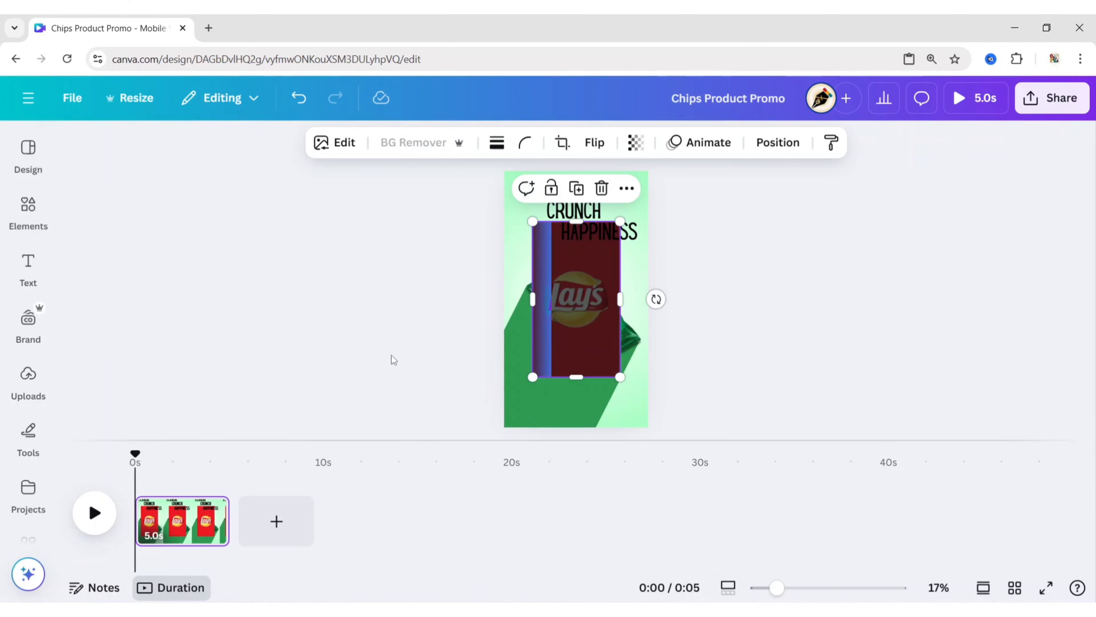
- Crop the empty area around the Lay's logo and place it over the long shadow at the page's lower left
left_click_drag(576, 222, 577, 263)
left_click_drag(575, 377, 547, 379)
left_click_drag(592, 341, 536, 384)
left_click(790, 416)
- Colour the FLAVOR and HAPPINESS texts with the bright red from the Lay's logo's photo colours
left_click(529, 198)
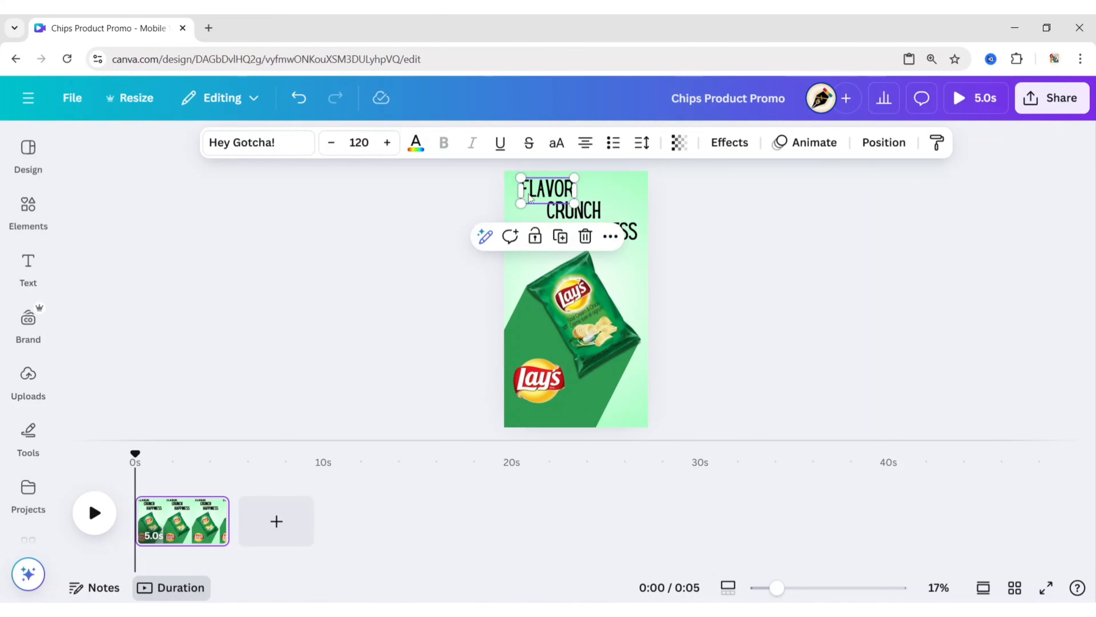
left_click(637, 243, "shift")
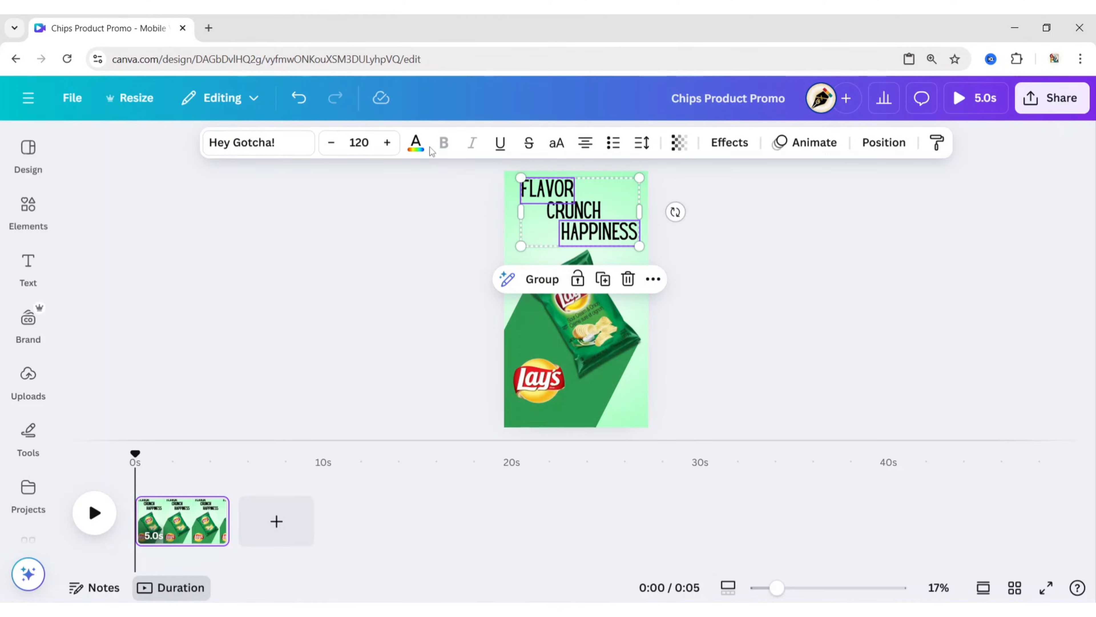
left_click(416, 144)
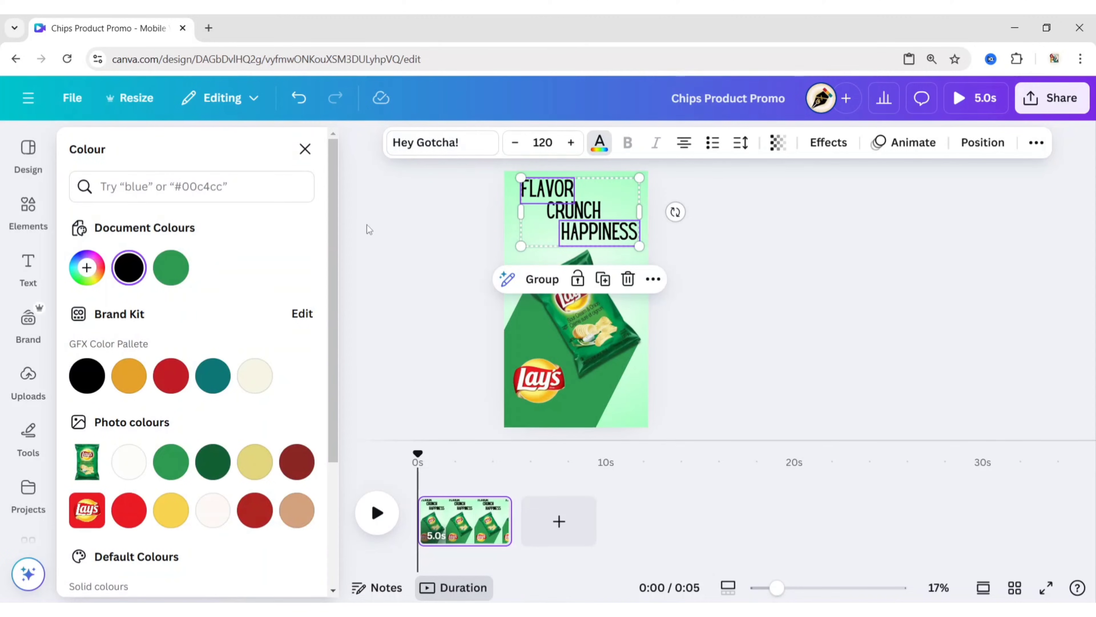
left_click(129, 510)
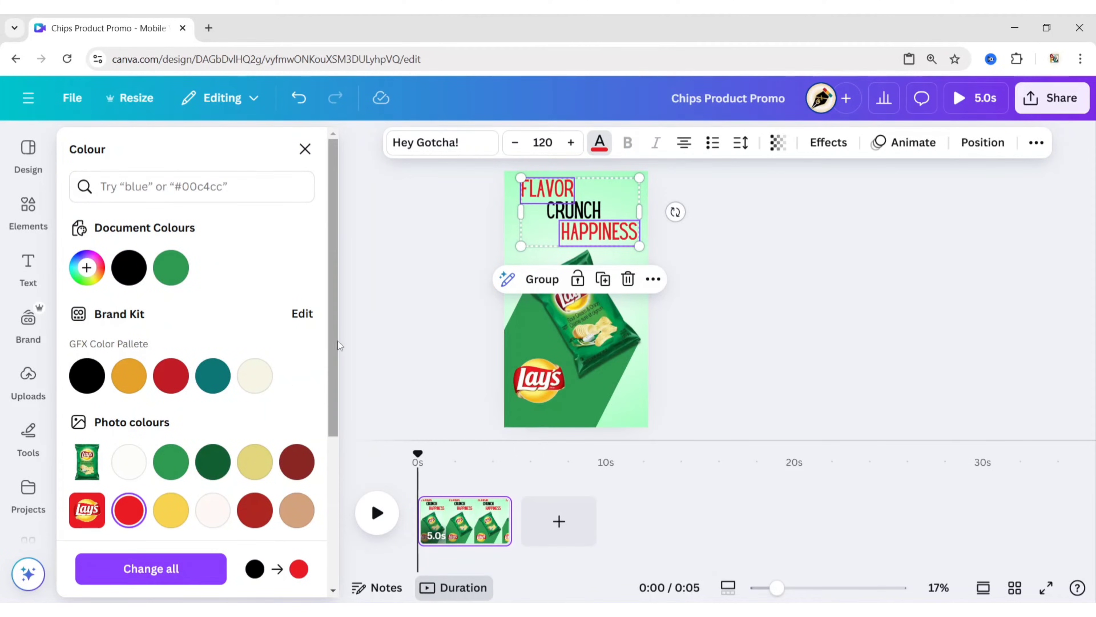
left_click(396, 305)
- Colour the CRUNCH text with the yellow from the Lay's logo's photo colours
left_click(575, 210)
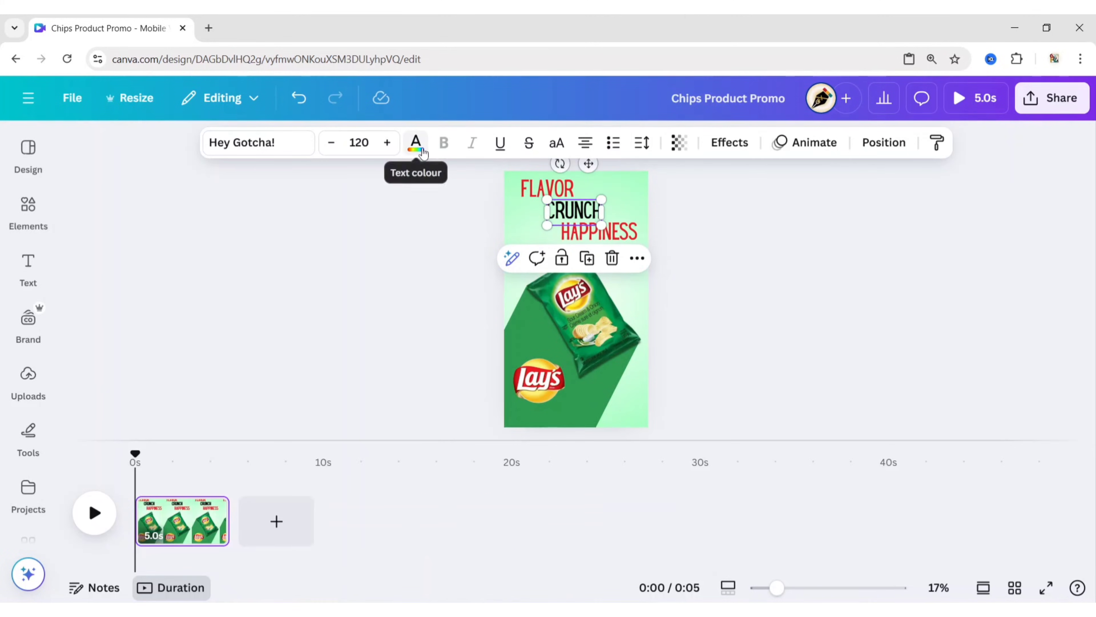
left_click(416, 142)
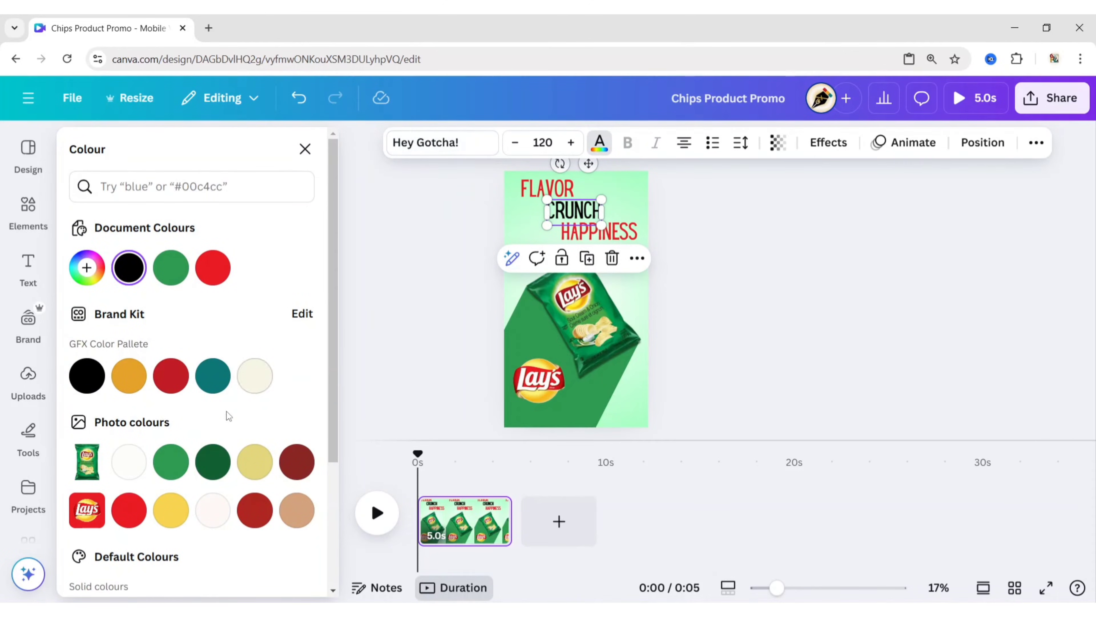
left_click(171, 509)
left_click(394, 291)
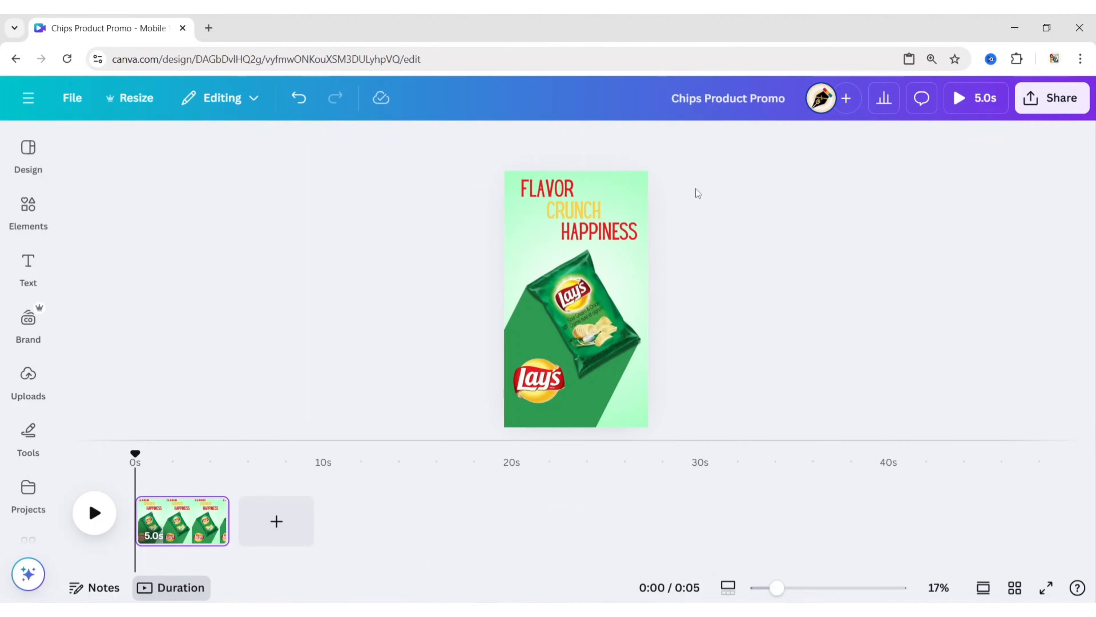
- Search the element photos for "chips" and add the falling potato chips photo to the page
left_click(28, 207)
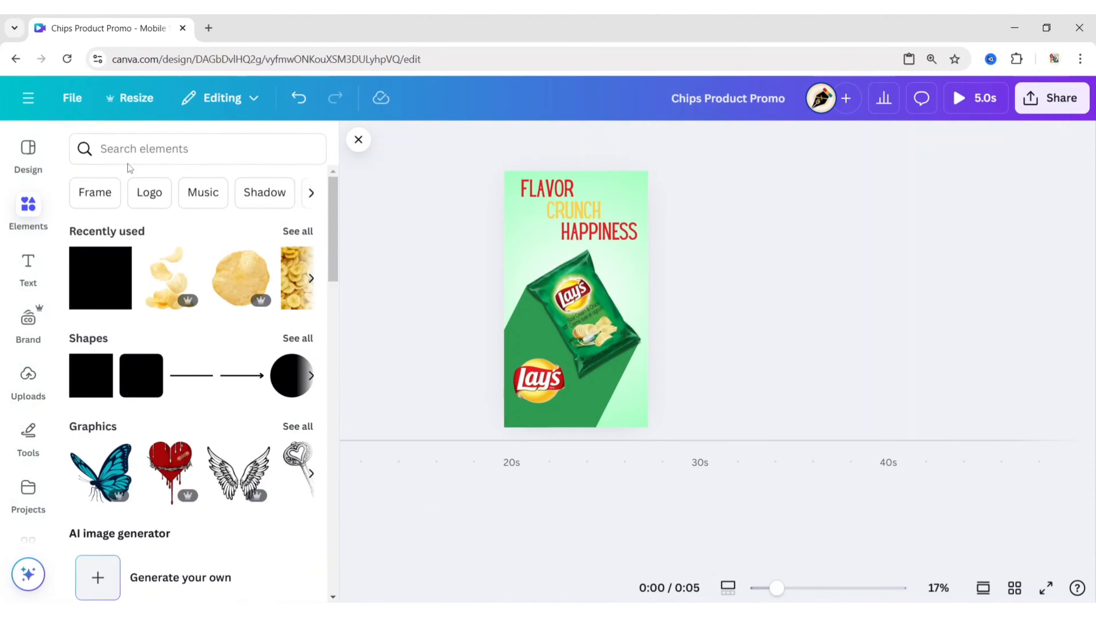
left_click(128, 151)
type("chips")
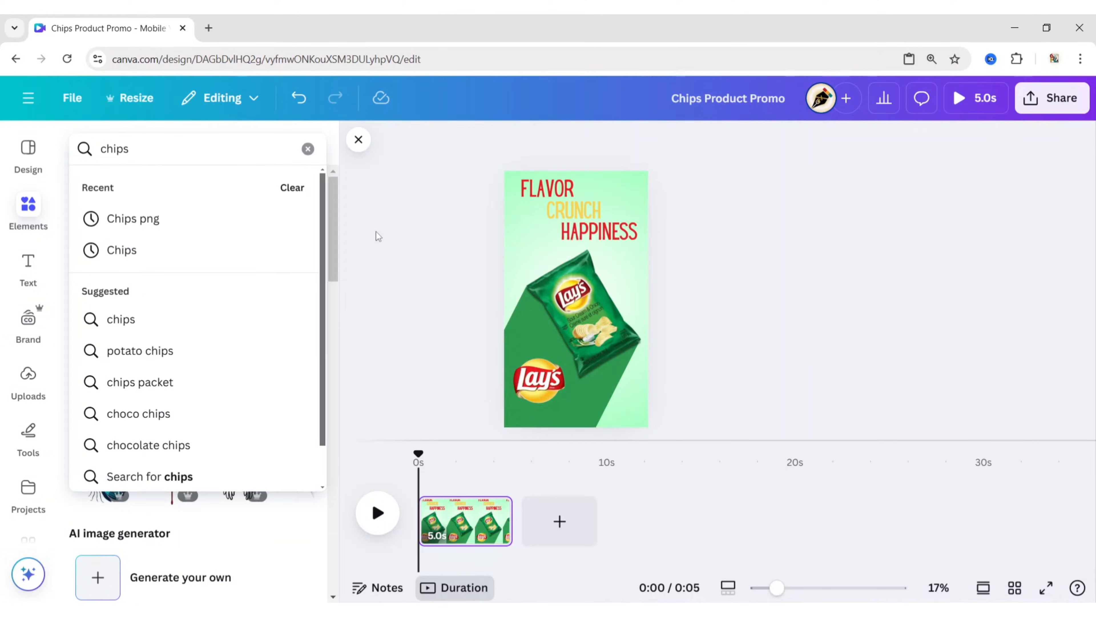
key("Return")
left_click(196, 190)
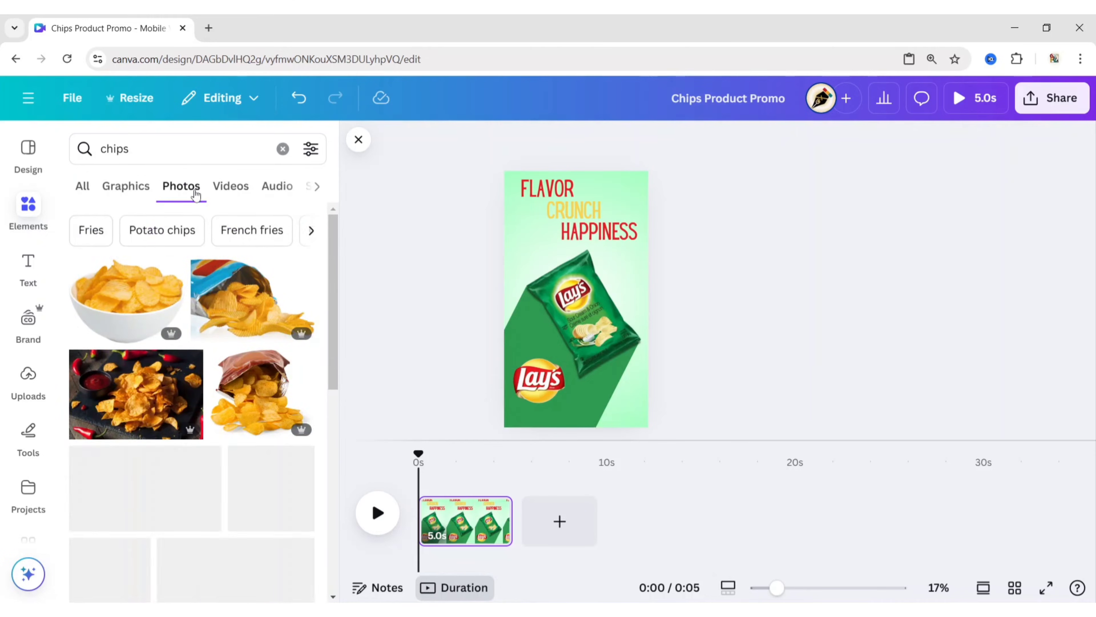
left_click_drag(339, 286, 339, 507)
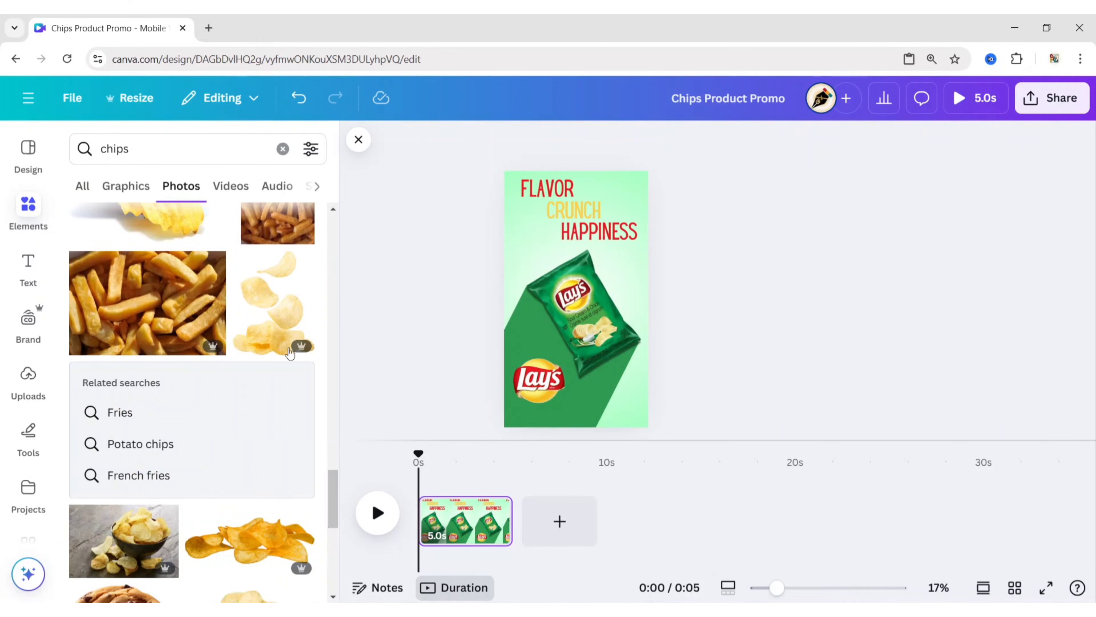
left_click(277, 306)
left_click(359, 141)
left_click(389, 276)
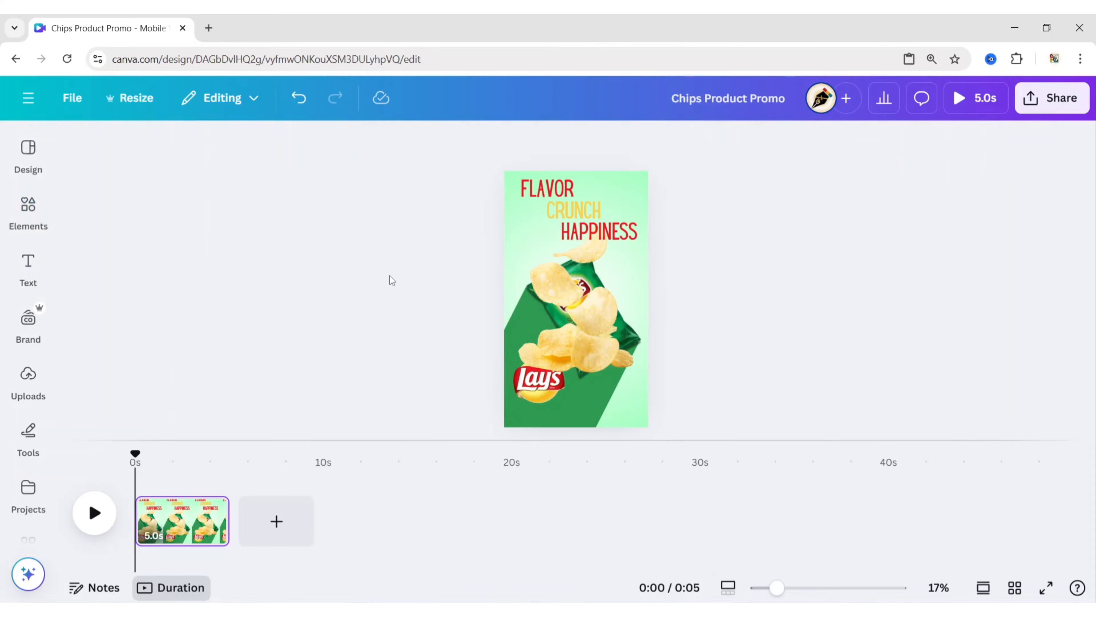
- Shrink the falling chips photo and place one copy above the bag's left side and another at its upper right
left_click(596, 304)
left_click_drag(633, 226, 554, 233)
left_click_drag(536, 264, 622, 281)
left_click(721, 292)
left_click(533, 221)
left_click(534, 180)
left_click(723, 298)
- Remove the right chips copy's background, erase all but its top chip with brush size 86, and place that chip just under HAPPINESS
left_click(611, 278)
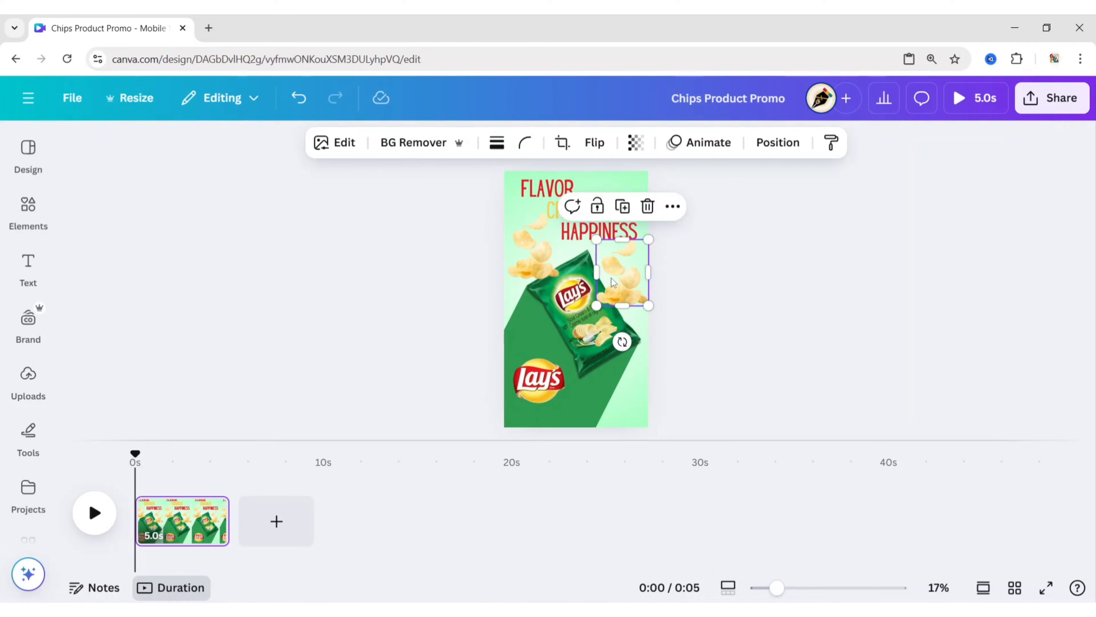
left_click(403, 149)
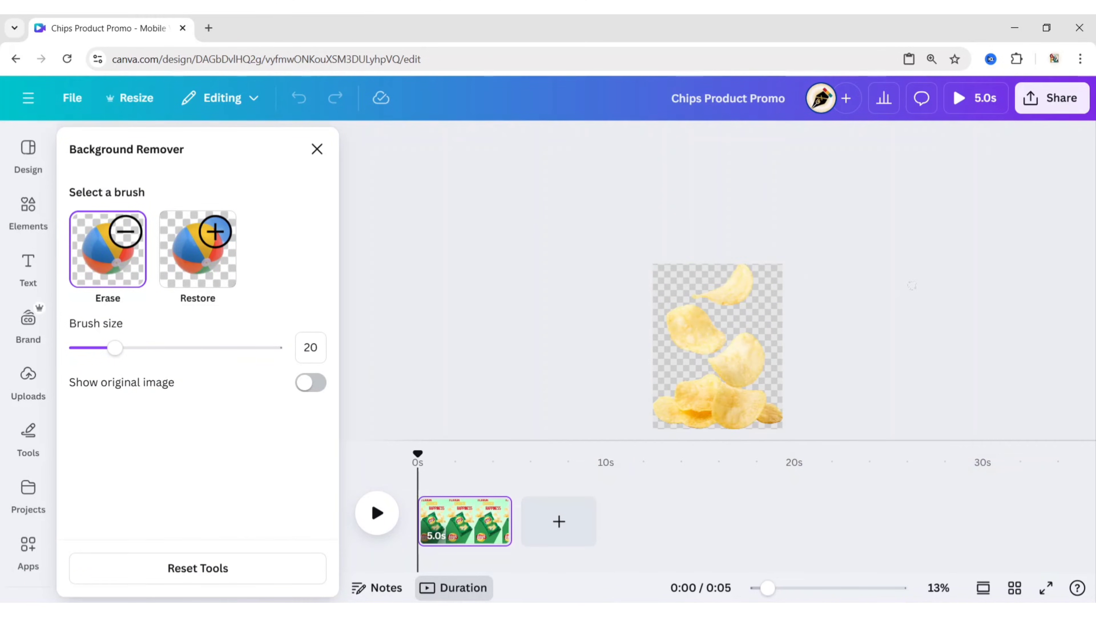
mouse_move(155, 345)
left_mouse_down()
mouse_move(182, 360)
mouse_move(271, 367)
left_mouse_up()
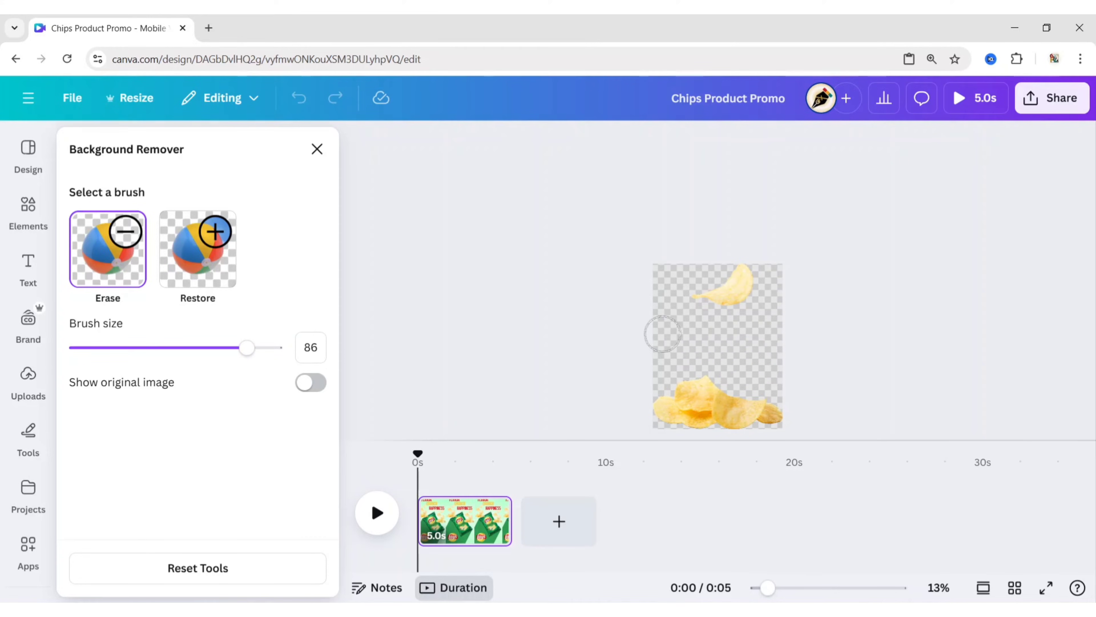
mouse_move(650, 422)
left_mouse_down()
mouse_move(686, 423)
mouse_move(692, 394)
left_mouse_up()
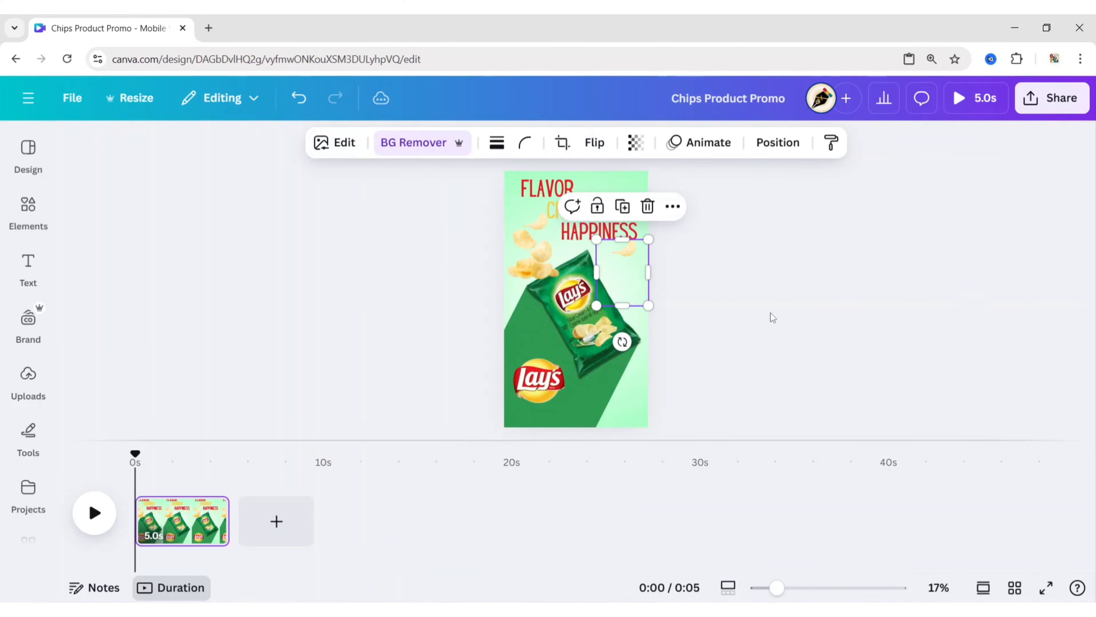
left_click_drag(627, 273, 624, 262)
left_click(729, 301)
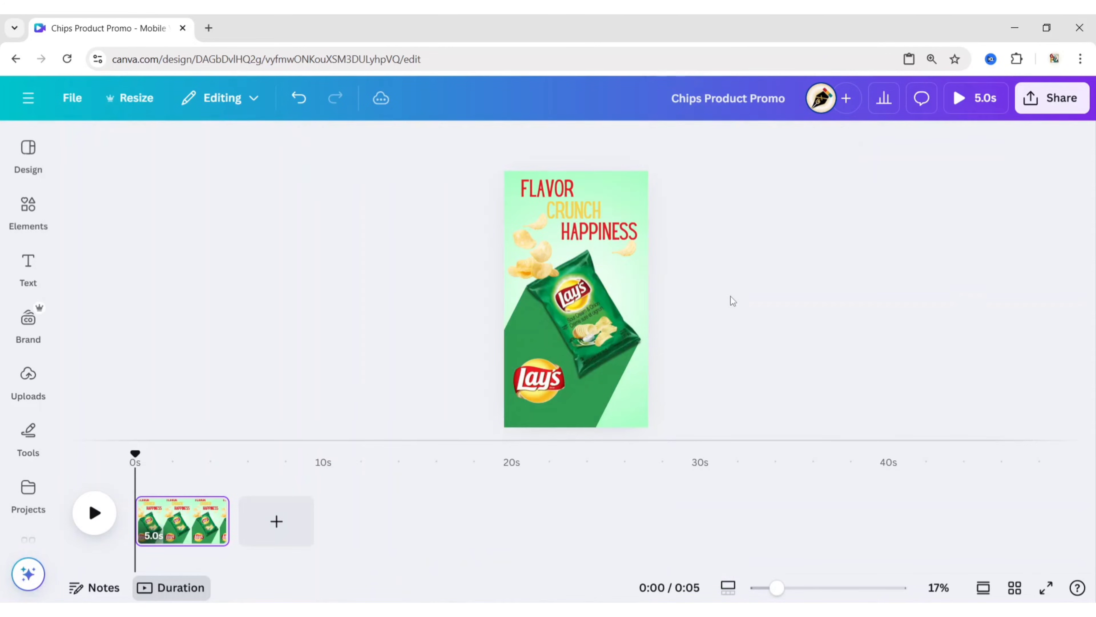
- Duplicate the left chips photo, erase all but its second chip with brush size 86, and place that chip beside the bag's upper right edge
left_click(532, 244)
left_click(534, 181)
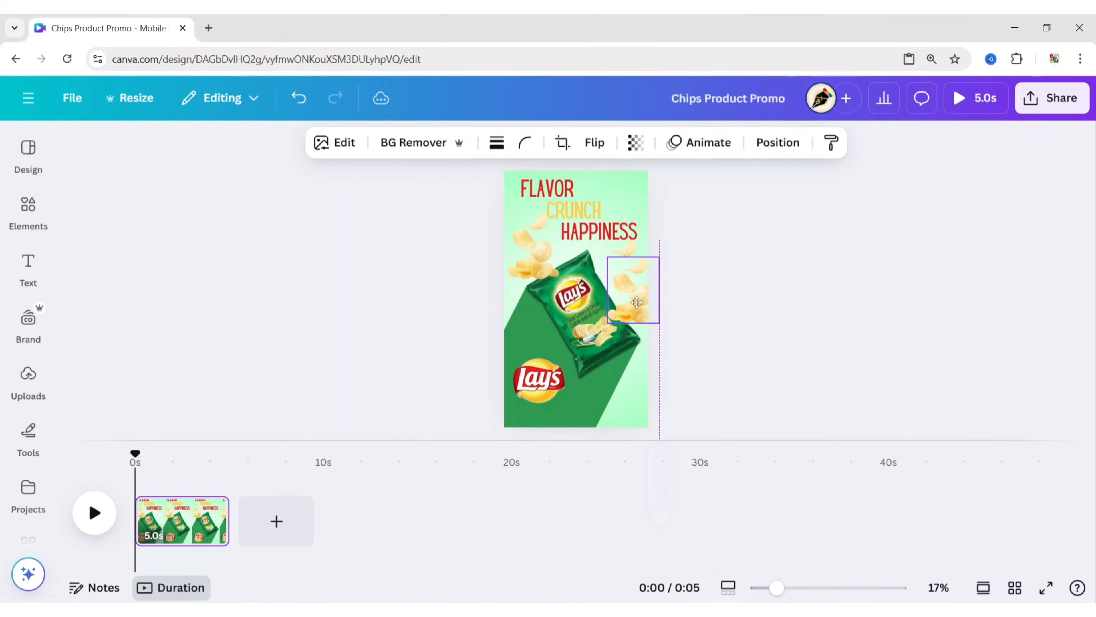
left_click(423, 152)
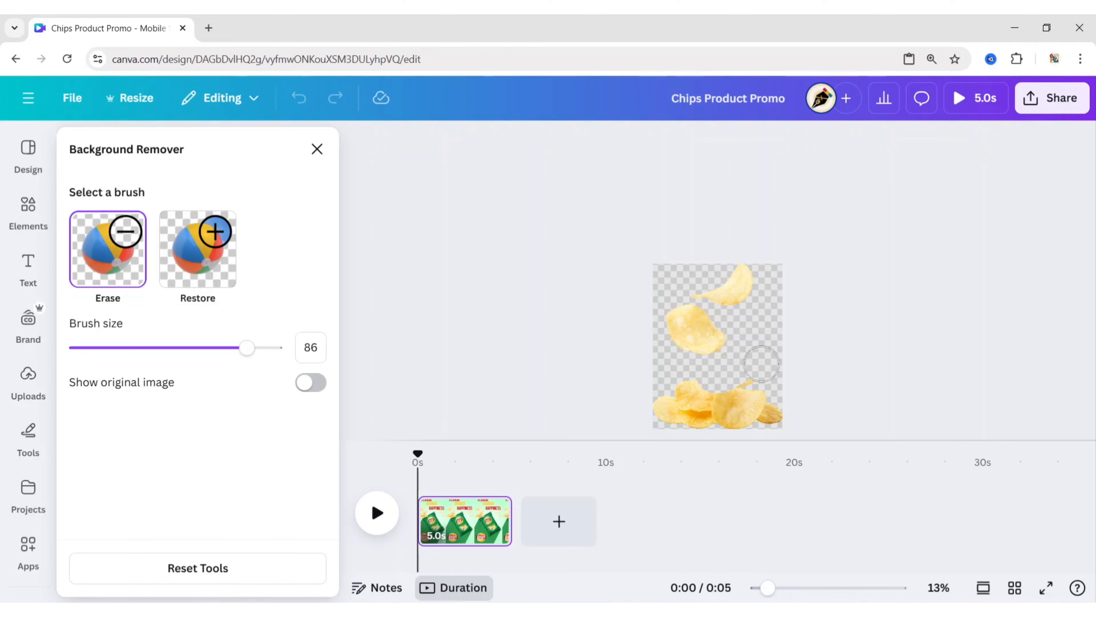
mouse_move(762, 365)
left_mouse_down()
mouse_move(648, 399)
mouse_move(744, 416)
mouse_move(766, 331)
left_mouse_up()
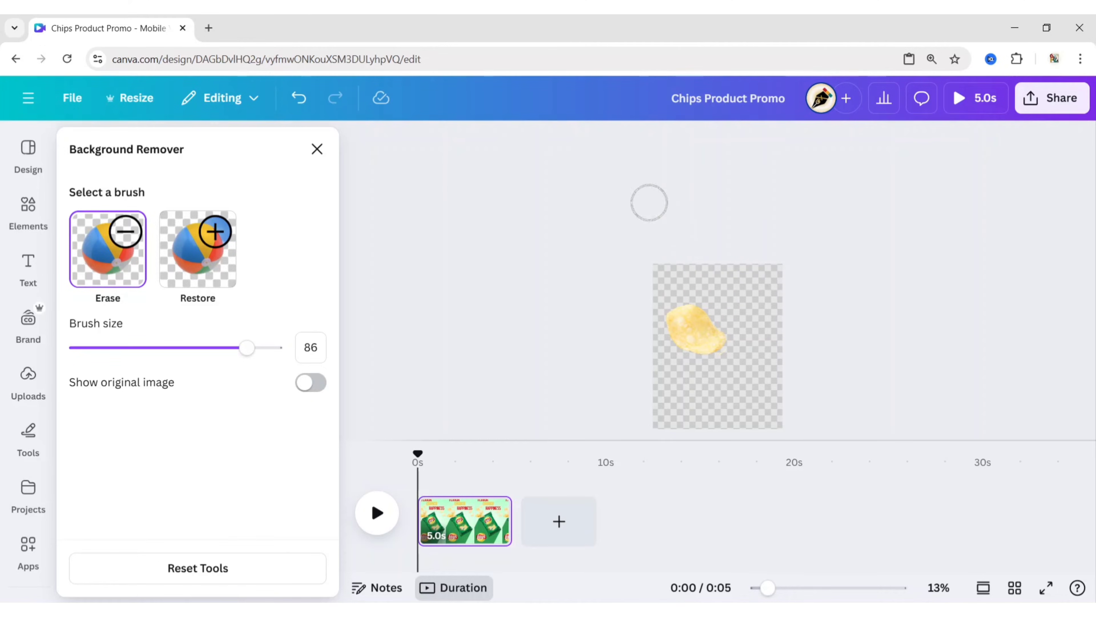
left_click(318, 150)
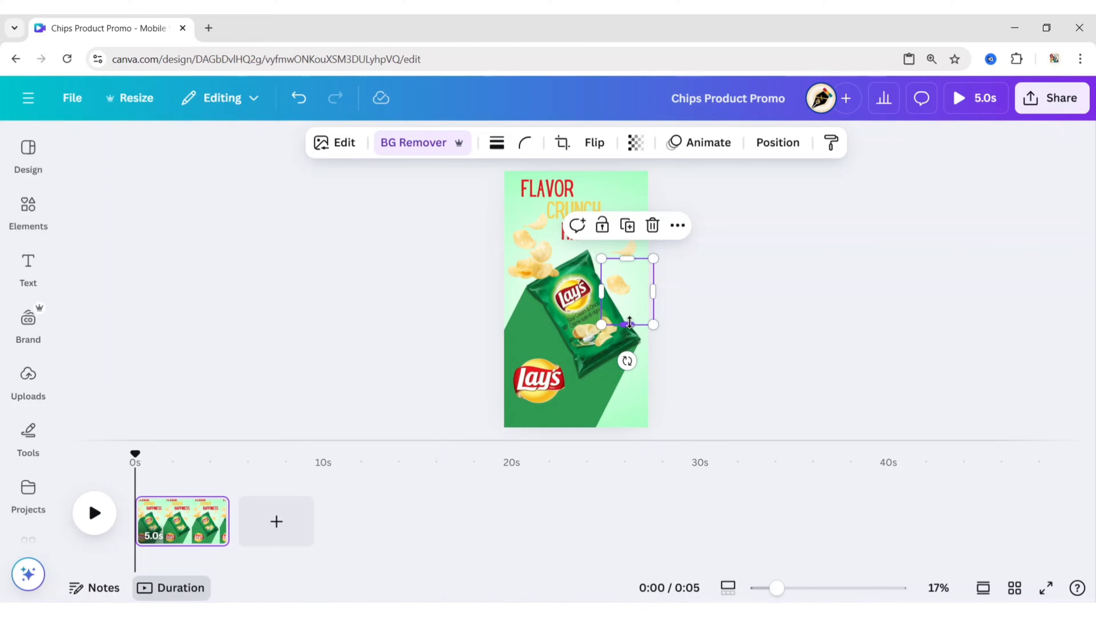
left_click_drag(634, 298, 641, 283)
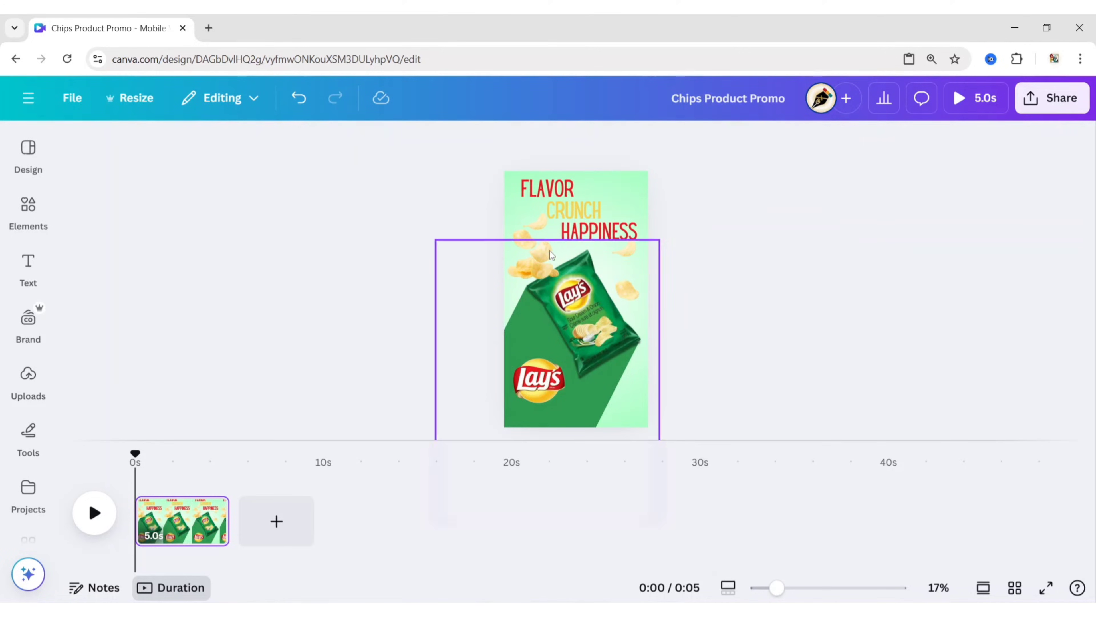
- Remove the left chips photo's background and erase everything except its third chip, using brush sizes 23 and 48
left_click(532, 255)
left_click(410, 144)
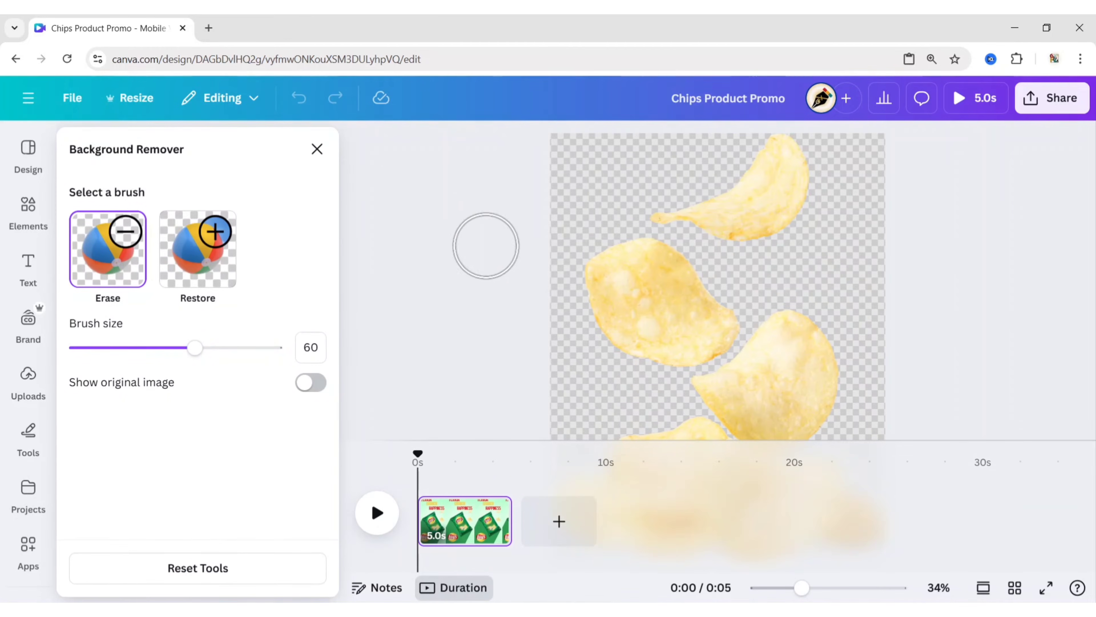
scroll(494, 282, "down", 3)
left_click_drag(195, 347, 122, 364)
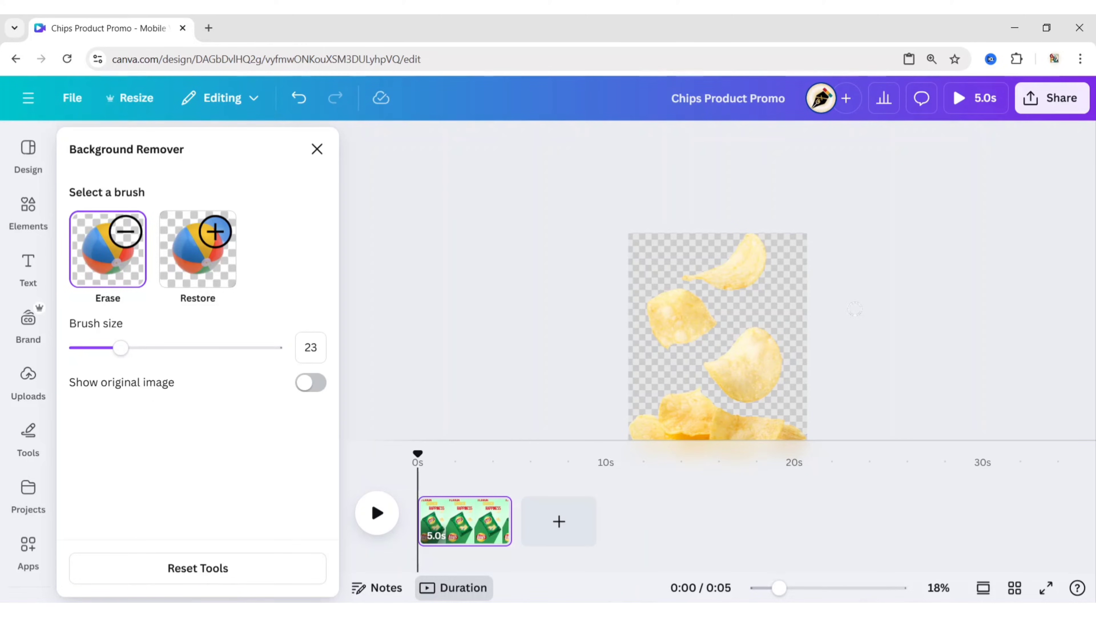
scroll(855, 308, "down", 2)
left_click_drag(120, 348, 172, 356)
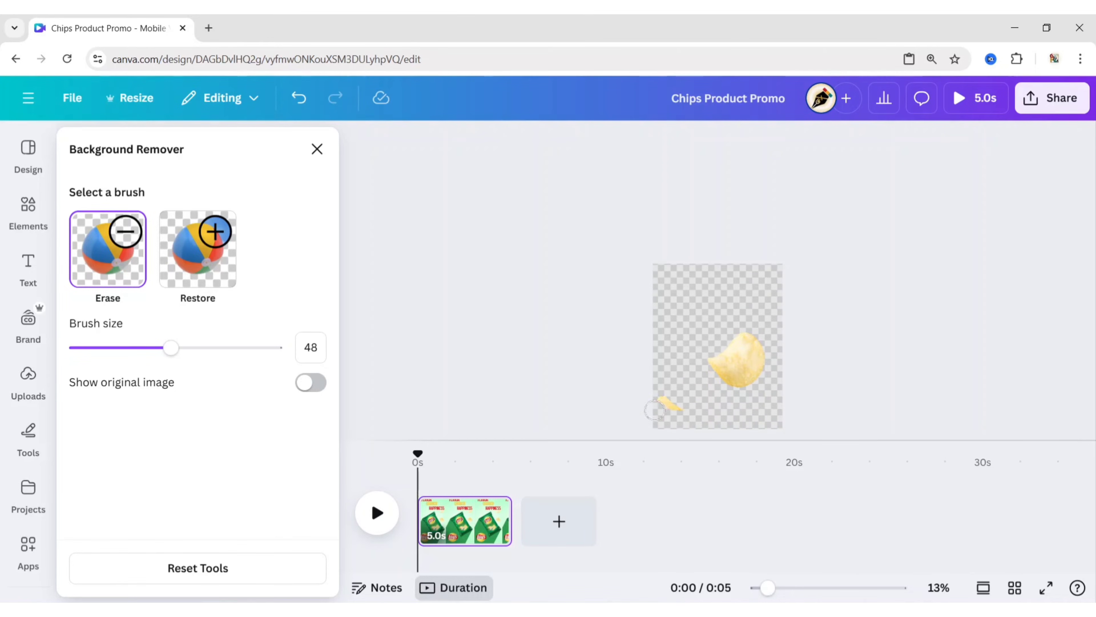
left_click(316, 150)
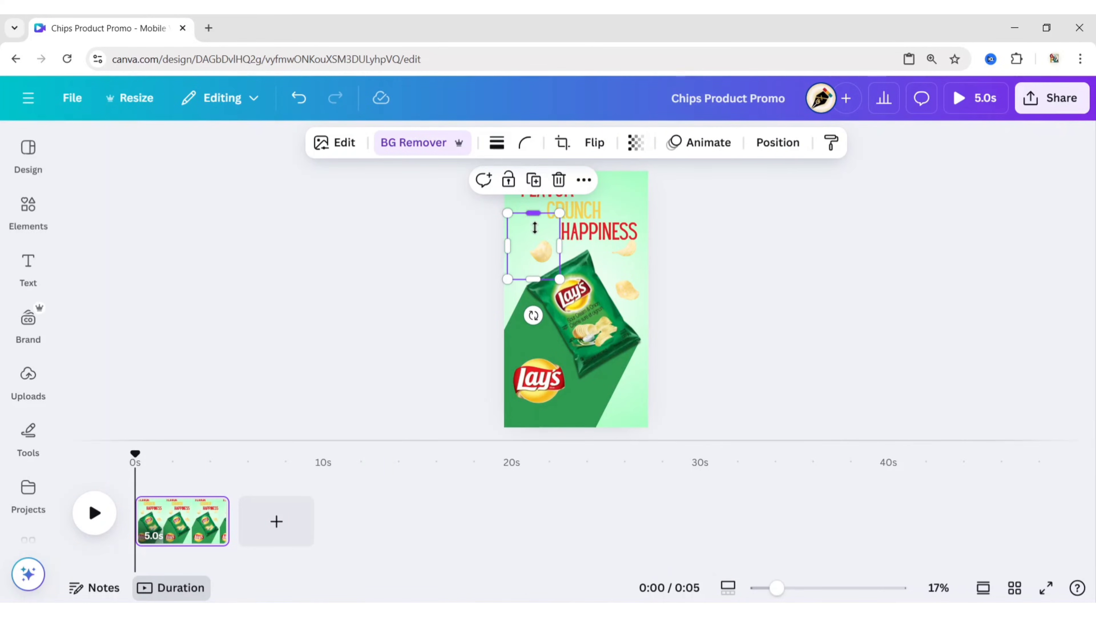
- Crop the remaining left chip, place one copy beside FLAVOR and another tilted at the bag's left edge
left_click_drag(534, 213, 541, 306)
left_click(711, 261)
left_click(602, 243)
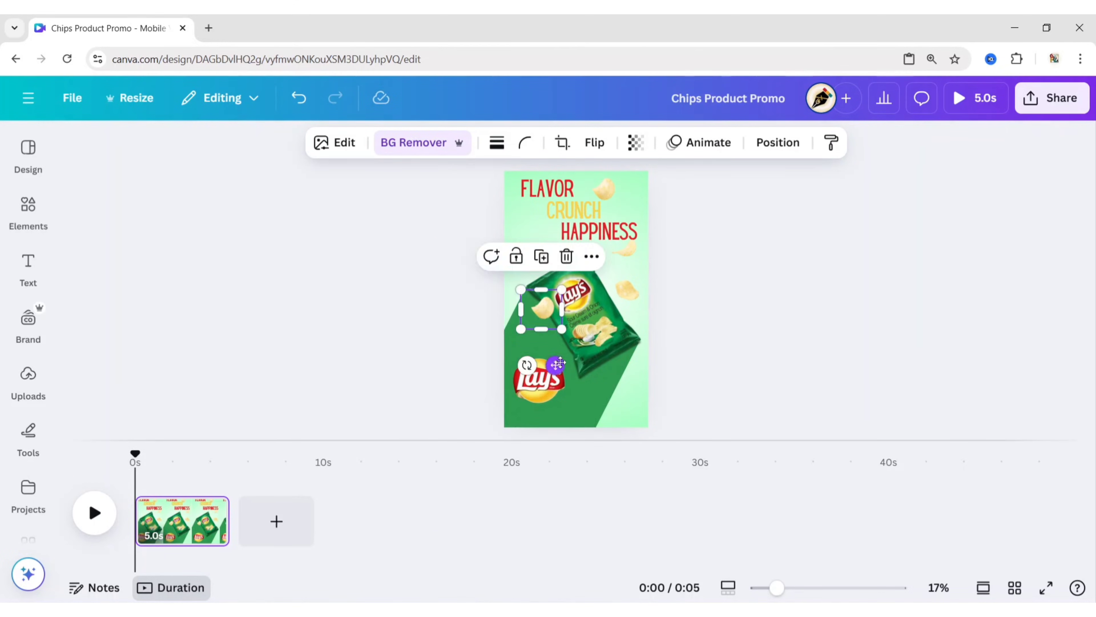
left_click_drag(540, 345, 561, 359)
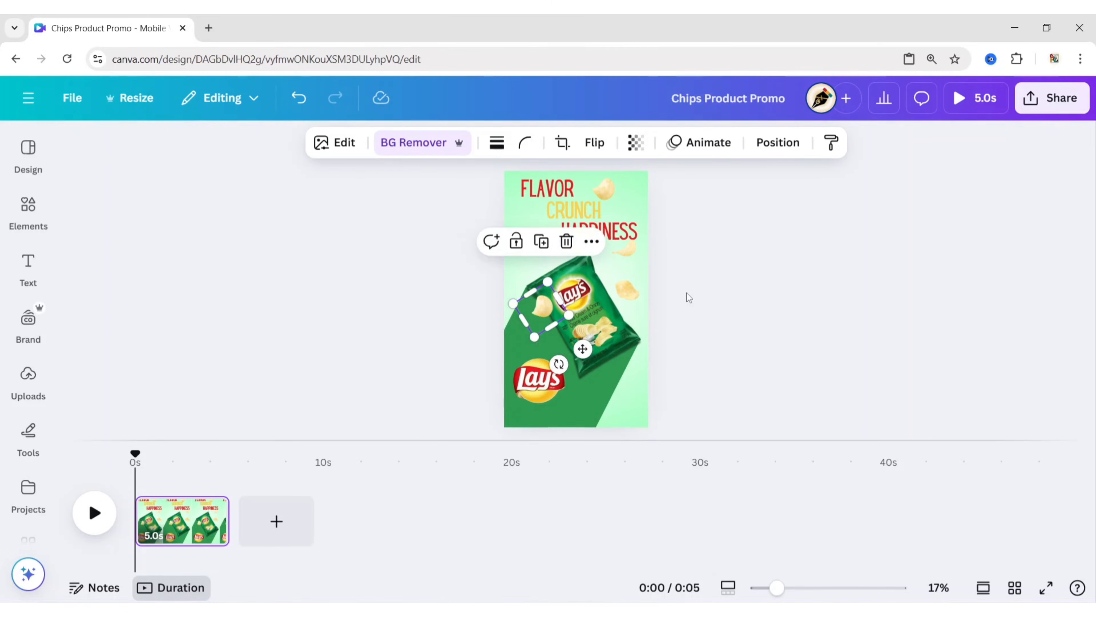
- Place copies of the second chip left of CRUNCH and below the bag, and tilt the curved chip beside the bag's right edge
left_click_drag(628, 288, 612, 396)
left_click(541, 279)
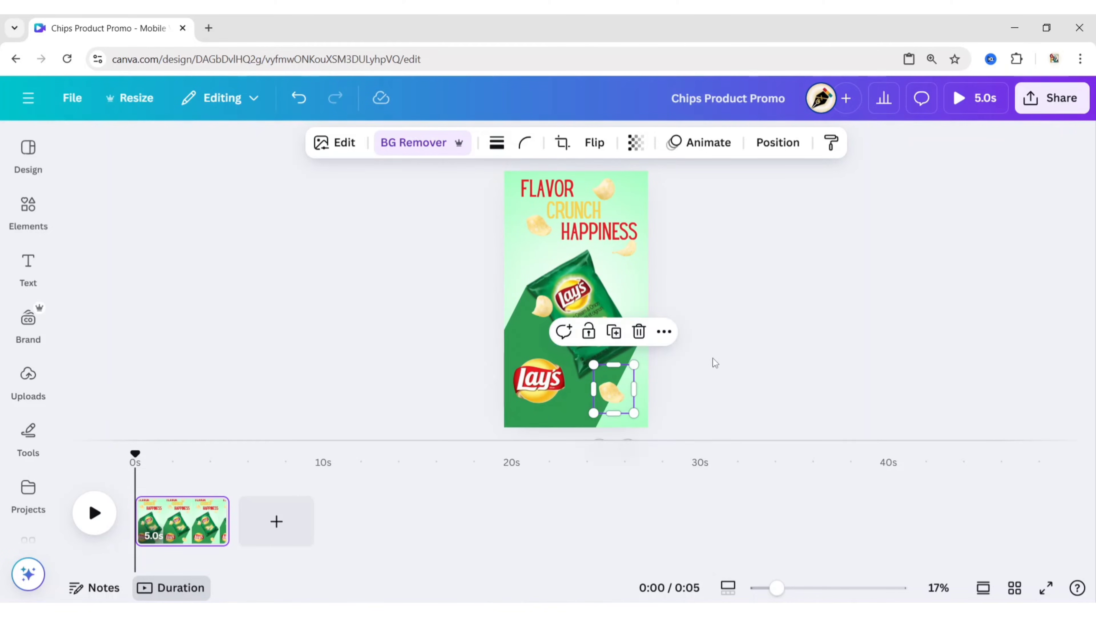
left_click(626, 253)
left_click_drag(626, 254, 648, 280)
left_click_drag(601, 348, 582, 334)
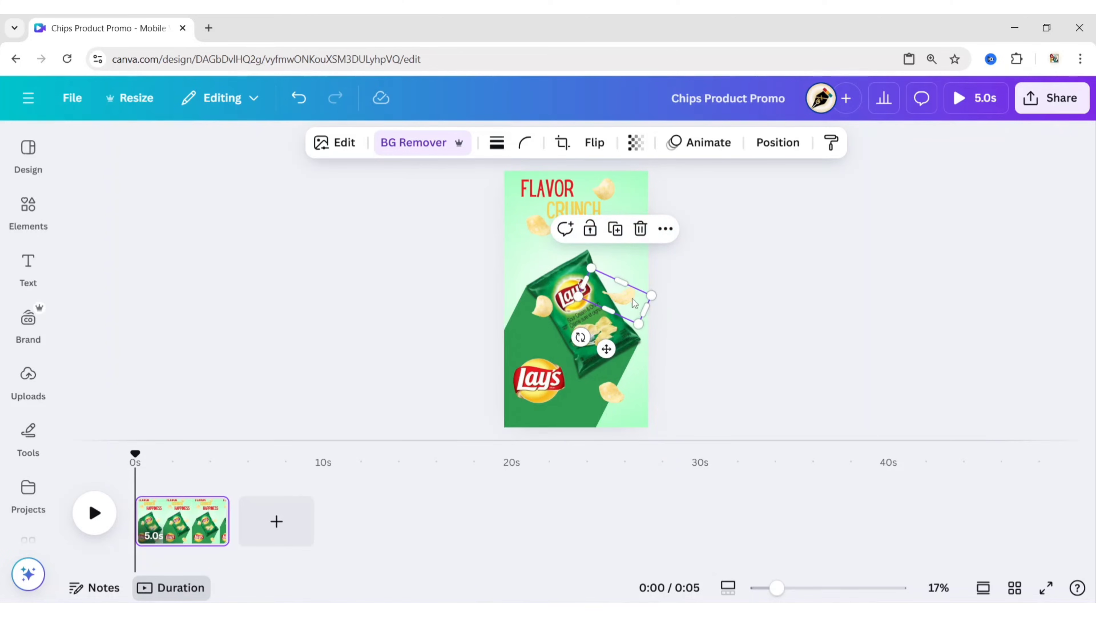
left_click_drag(625, 301, 623, 304)
- Rotate the chip below the bag and position it to the right of the Lay's logo on the shadow's edge
left_click(607, 397)
left_click_drag(617, 392, 617, 364)
left_click_drag(602, 420, 654, 432)
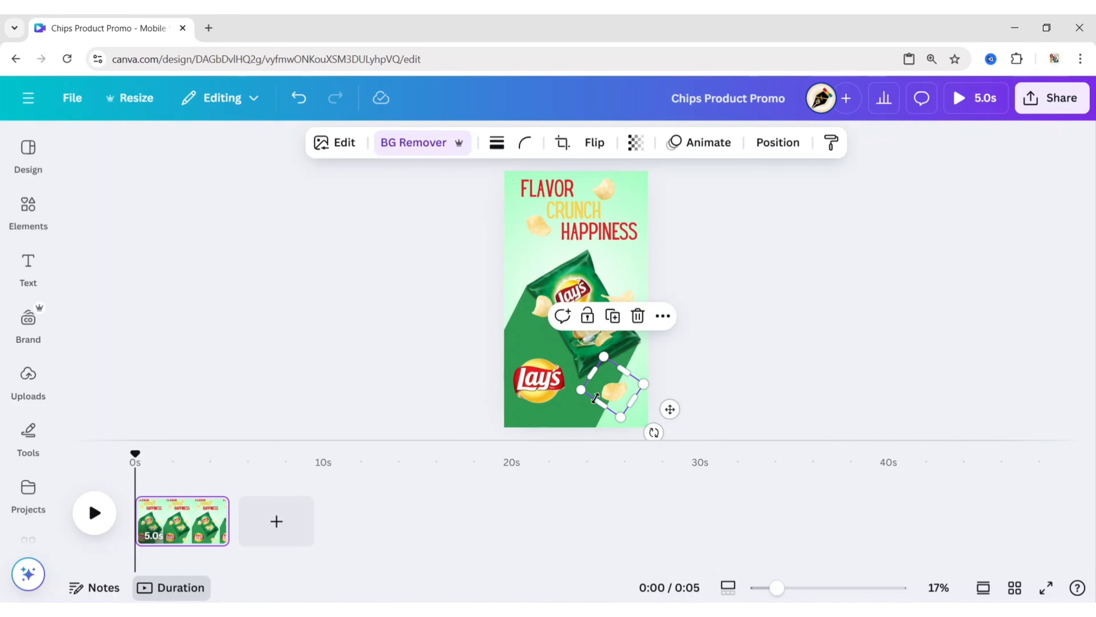
left_click_drag(577, 397, 569, 398)
left_click_drag(615, 392, 610, 399)
left_click(714, 381)
left_click(609, 399)
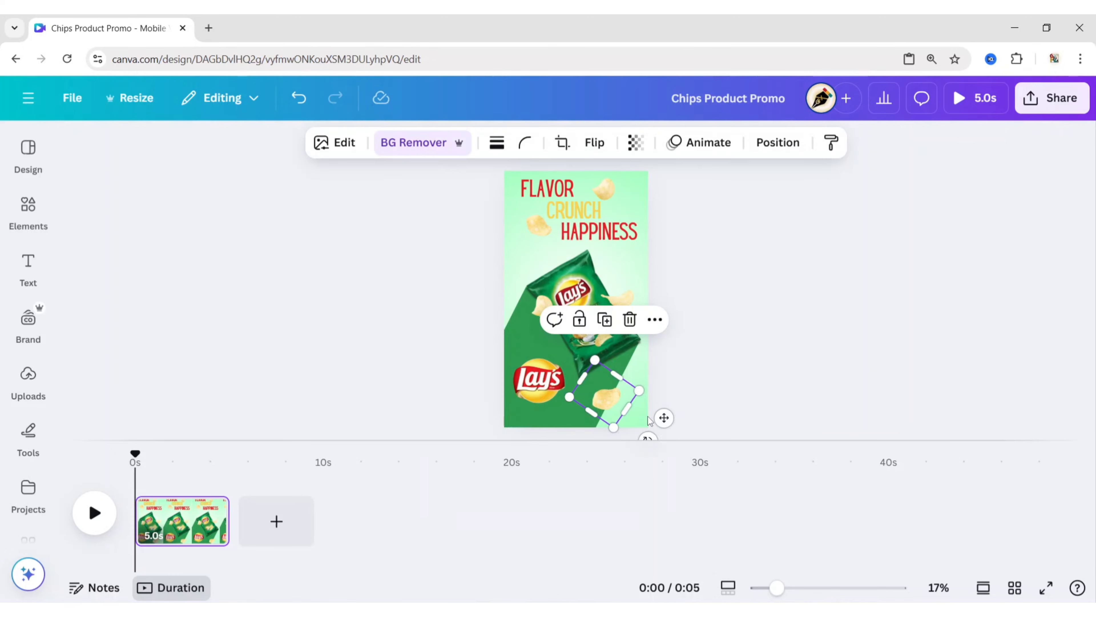
left_click_drag(648, 435, 624, 441)
left_click(700, 368)
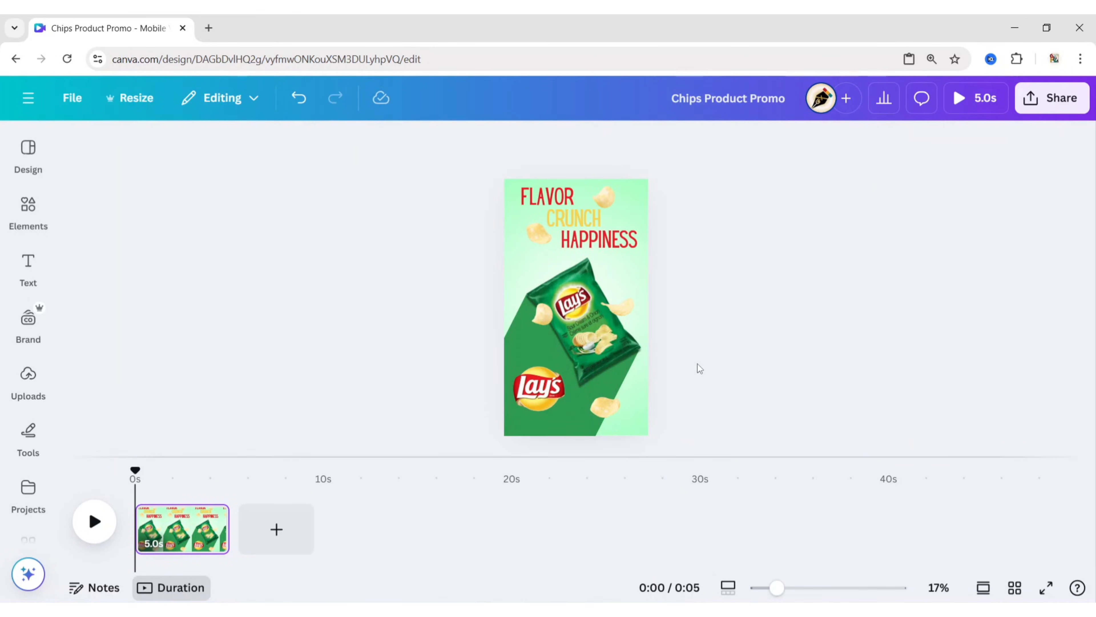
left_click(607, 410)
key("Right")
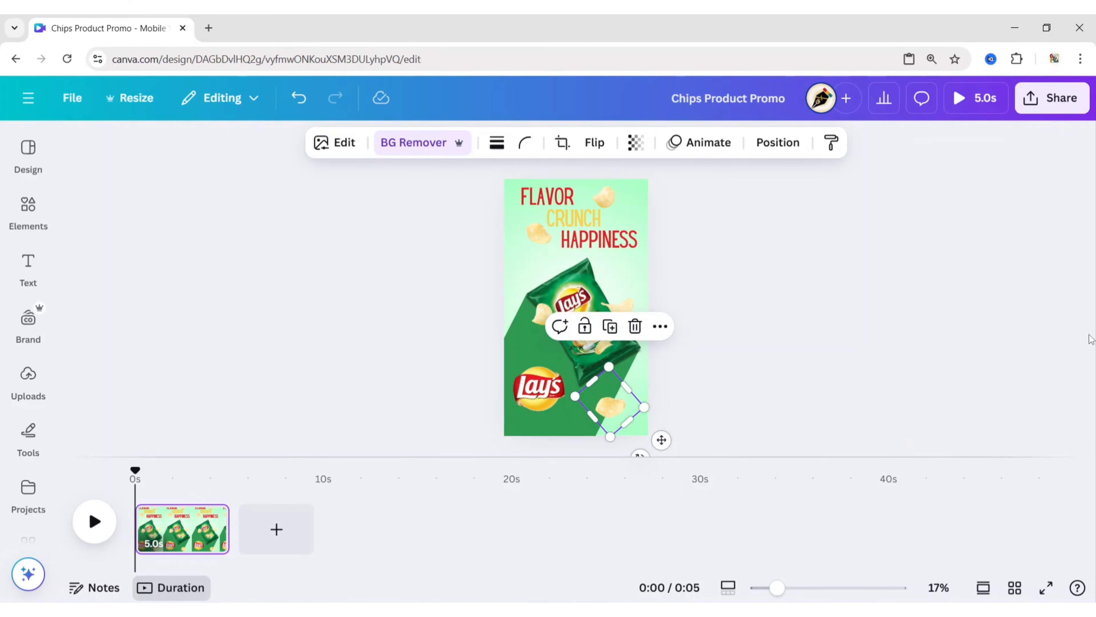
left_click(752, 316)
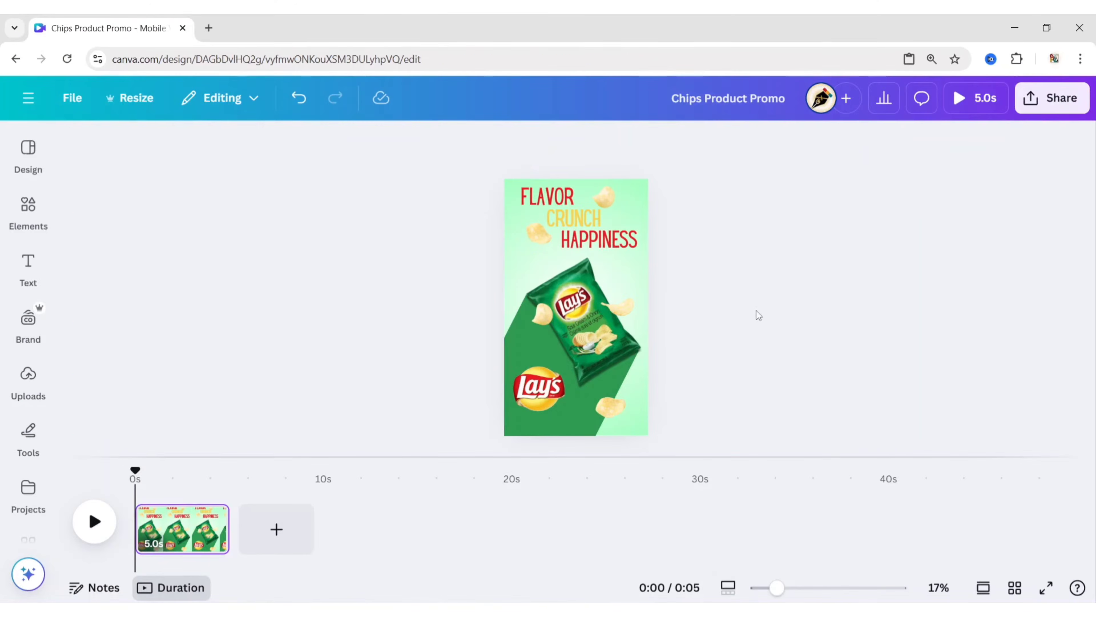
- Add a blank page and move it ahead of the promo page in the timeline
left_click(276, 529)
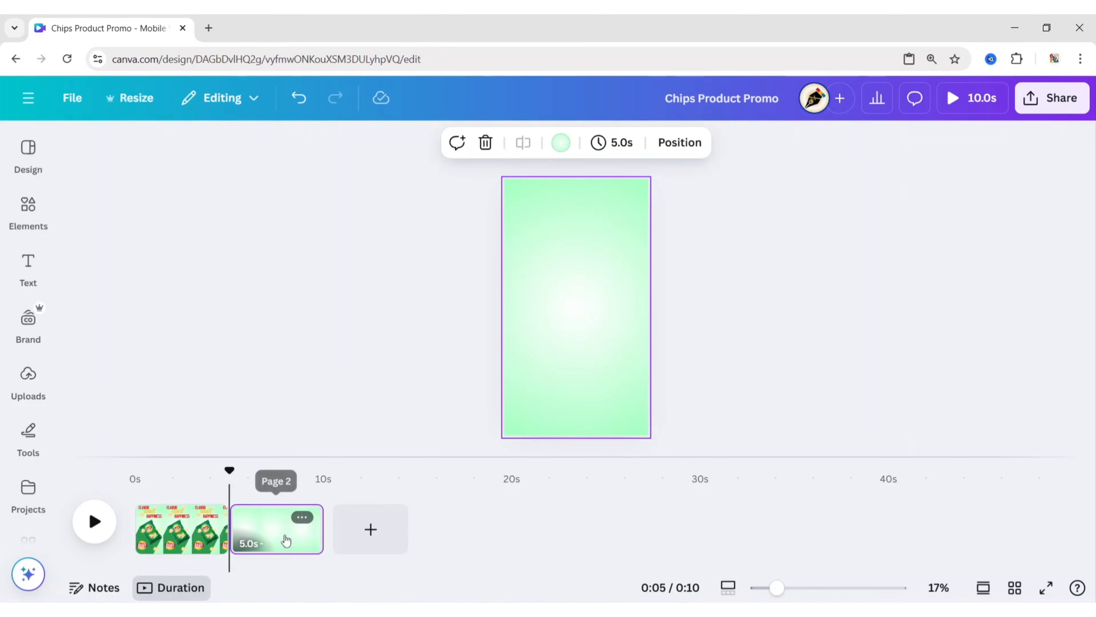
left_click_drag(277, 529, 138, 527)
- Copy the chips bag and shadow group onto the blank first page and move it off the page beyond the lower-left corner
left_click(265, 533)
left_click(615, 368)
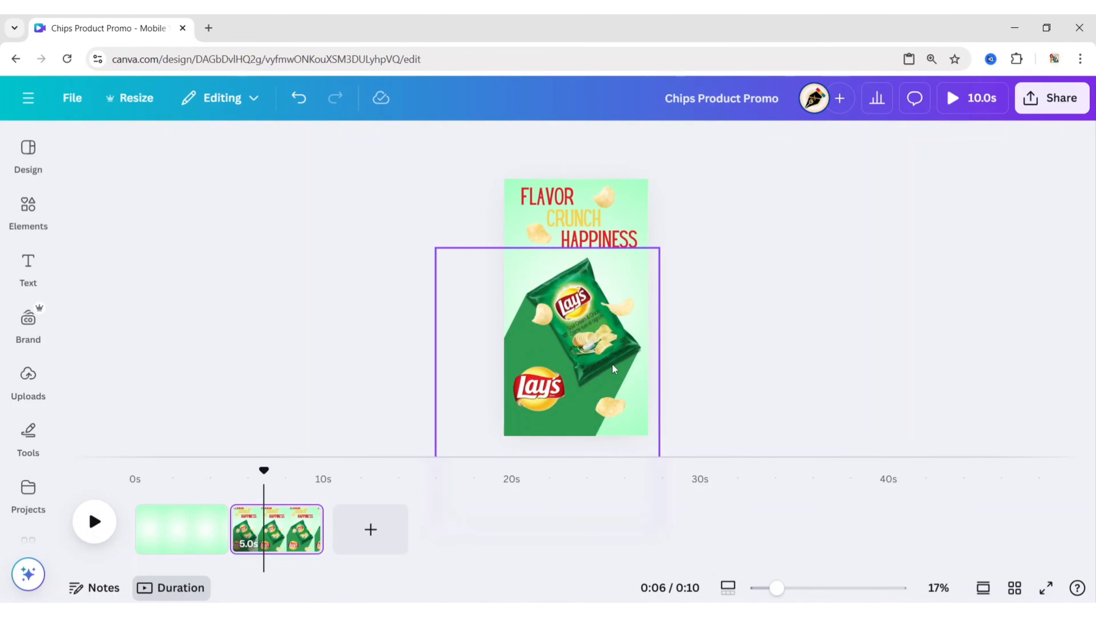
left_click(659, 248)
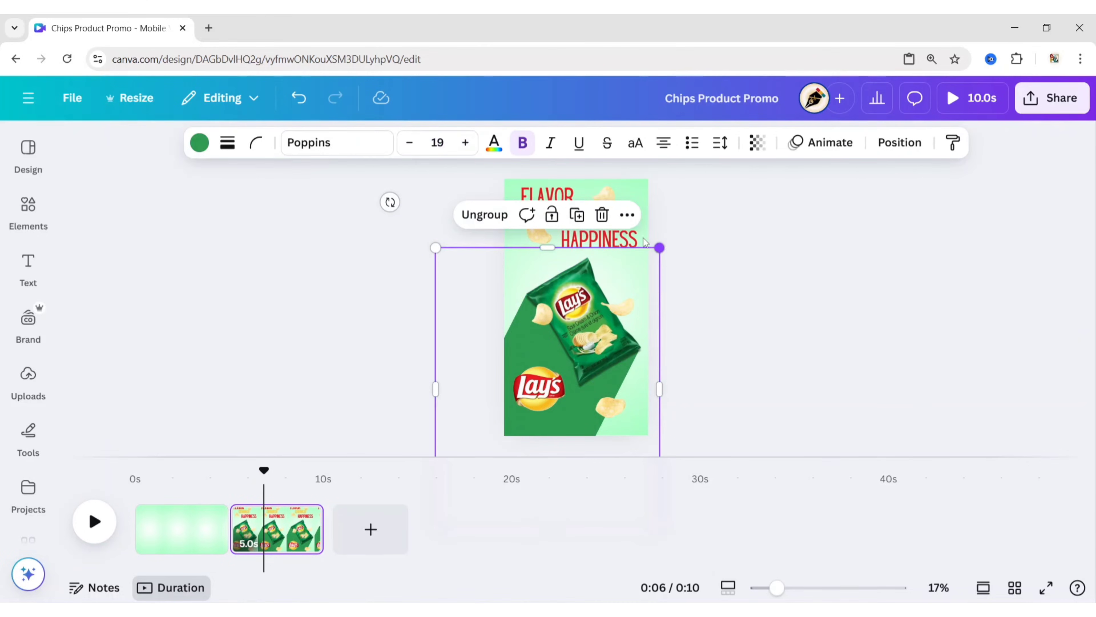
left_click(626, 215)
left_click(692, 260)
left_click(156, 541)
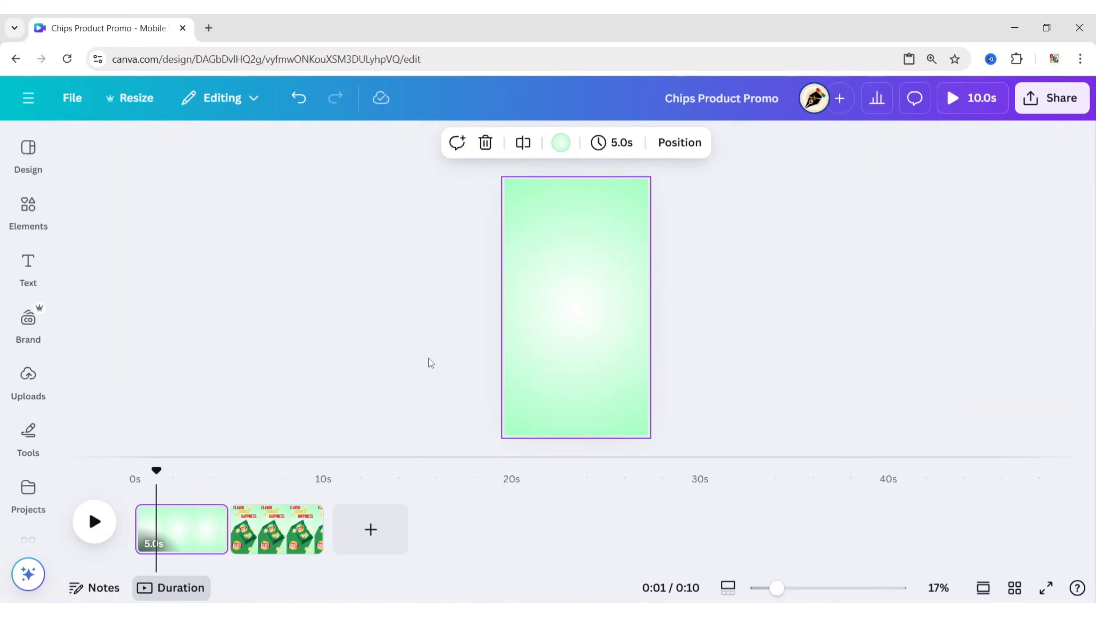
right_click(550, 311)
left_click(602, 362)
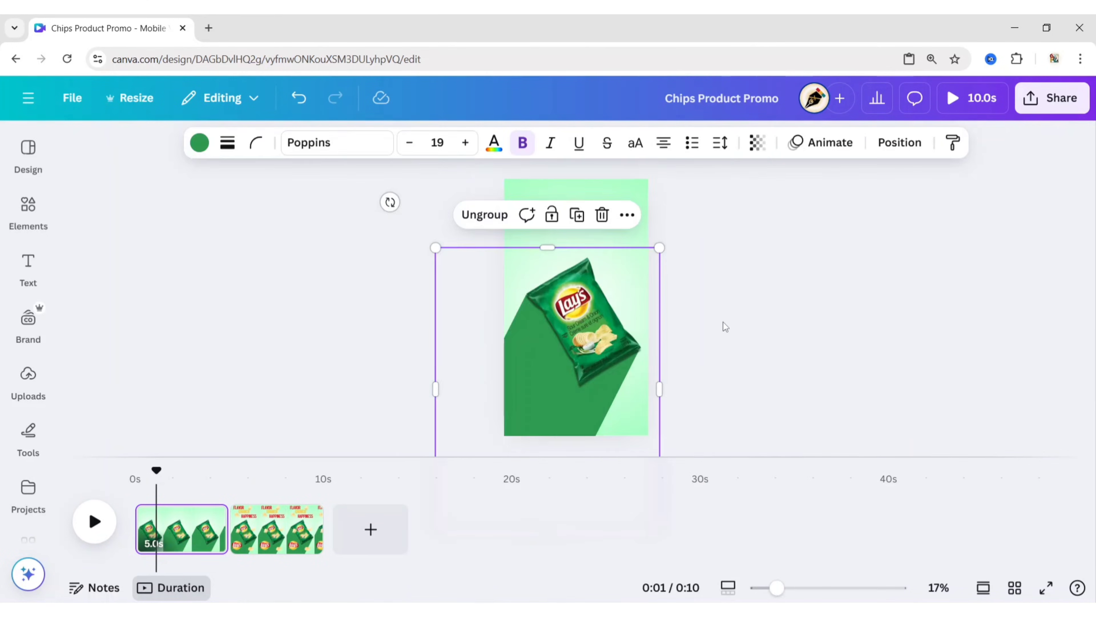
left_click_drag(594, 330, 485, 491)
left_click(728, 365)
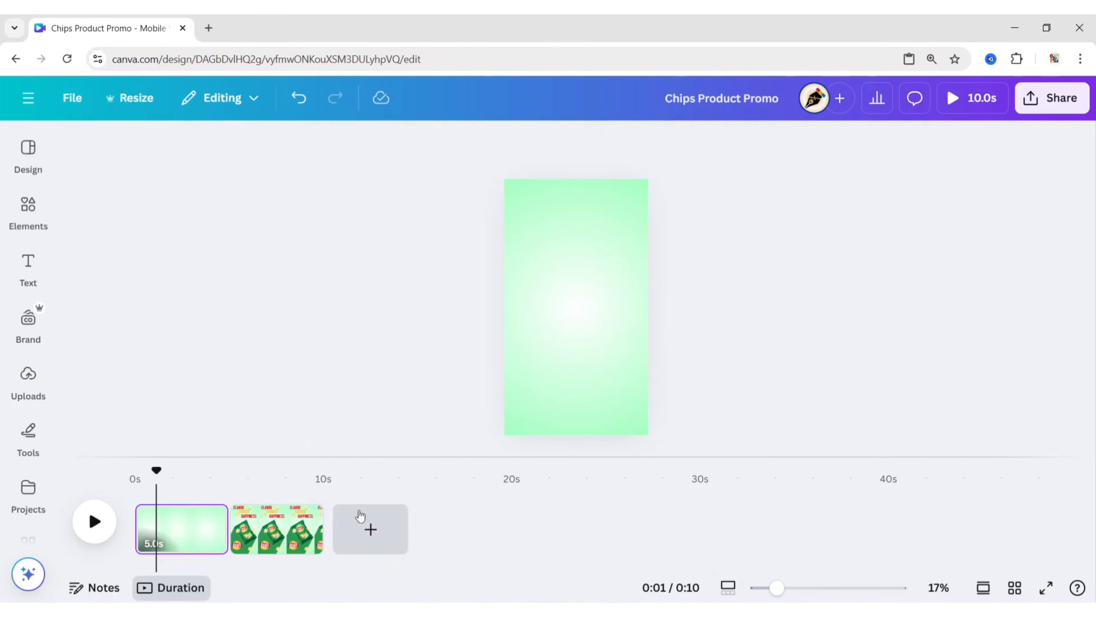
- Apply a Match & Move transition between the two pages with a duration of 2 seconds
left_click(230, 539)
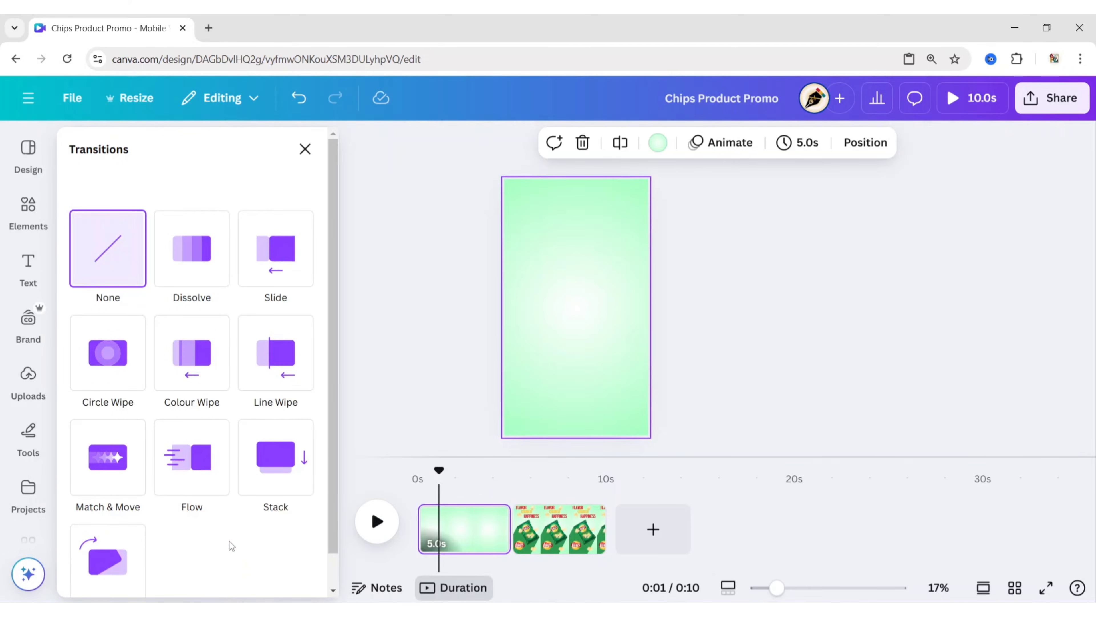
left_click(111, 473)
left_click_drag(113, 511, 224, 518)
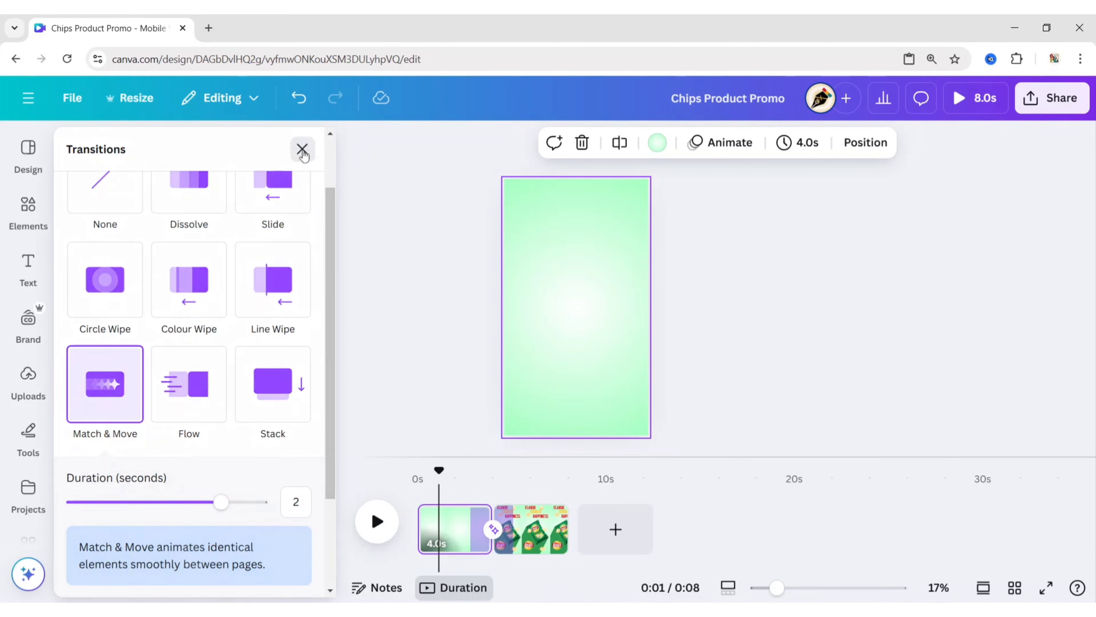
left_click(305, 149)
left_click(249, 262)
- Animate the Lay's logo on the second page with Stomp and the clockwise Rotate add-on effect
left_click(245, 548)
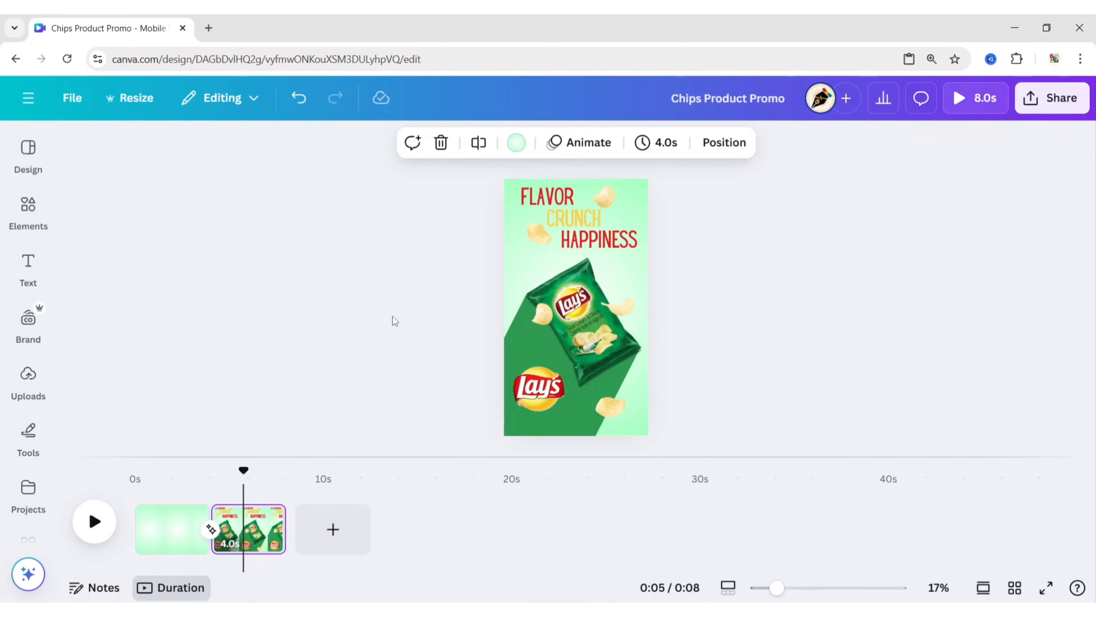
left_click(393, 320)
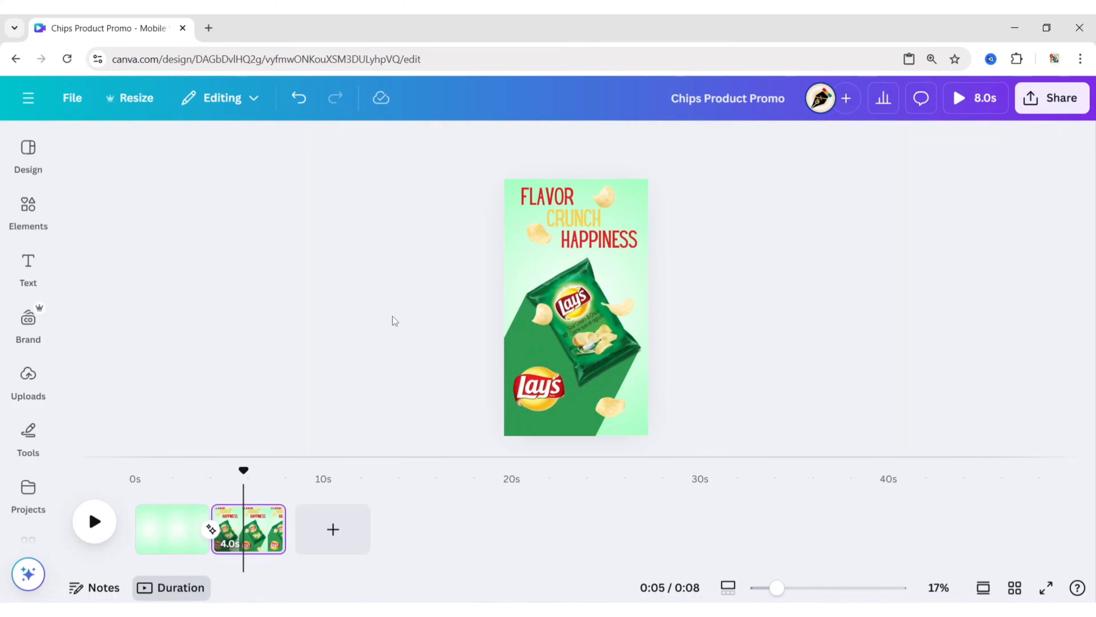
left_click(539, 394)
left_click(702, 142)
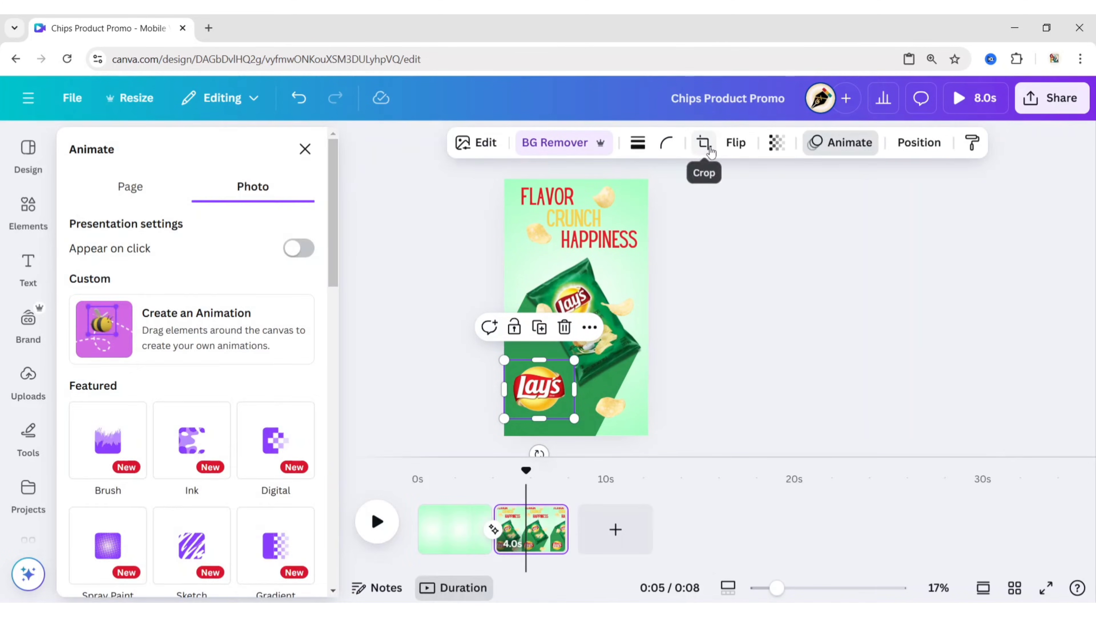
left_click_drag(331, 194, 335, 523)
left_click(270, 472)
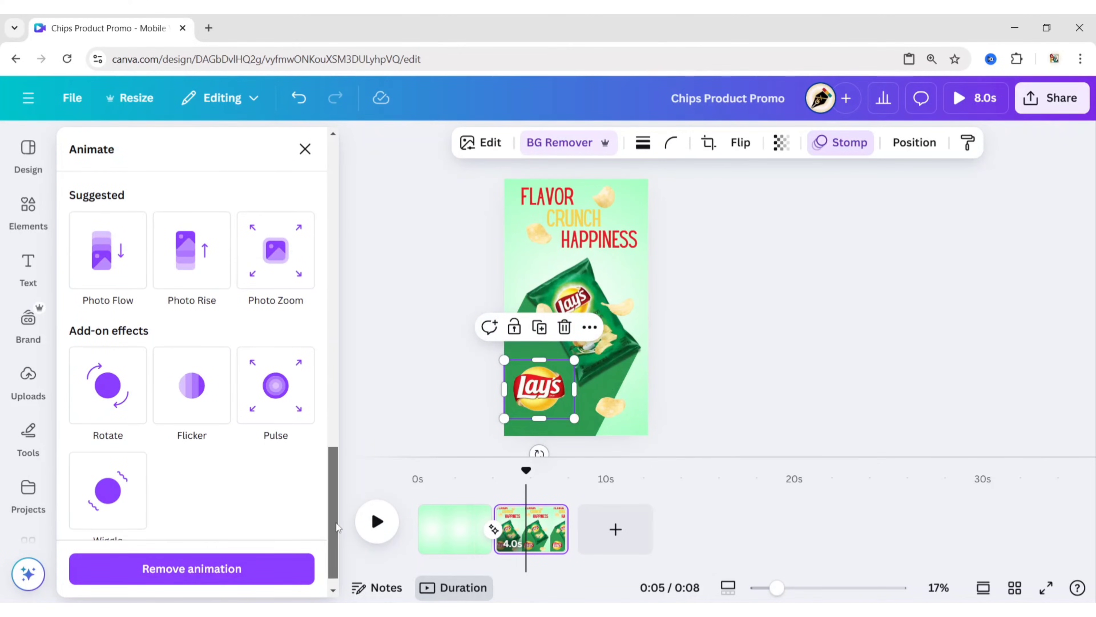
left_click(113, 394)
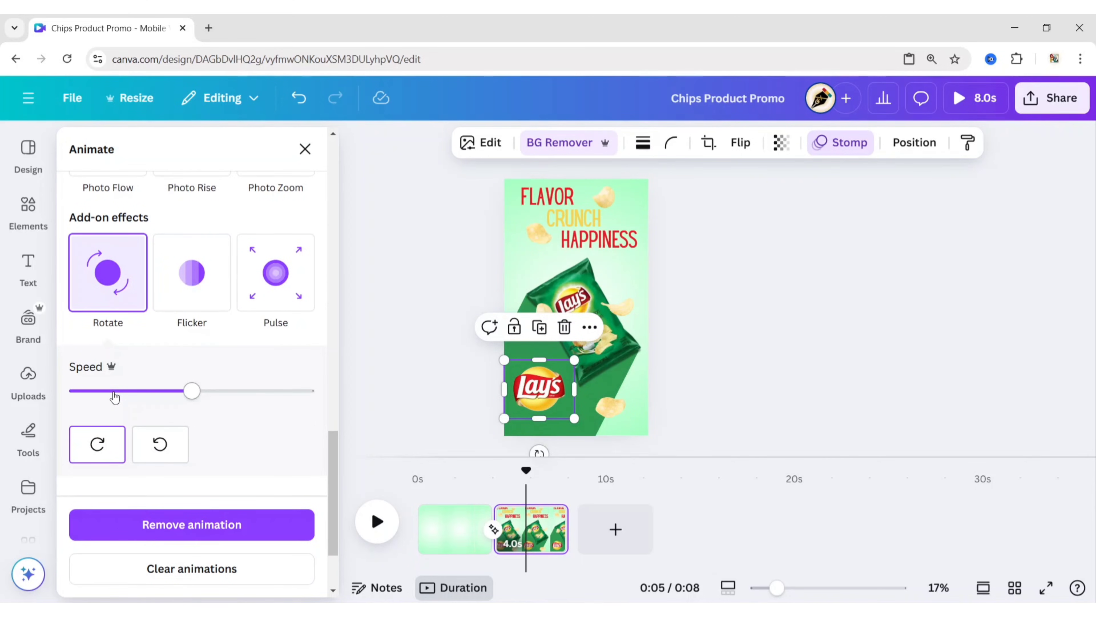
left_click(305, 149)
- Apply the Skate text animation on enter to FLAVOR, CRUNCH and HAPPINESS together
left_click(574, 203)
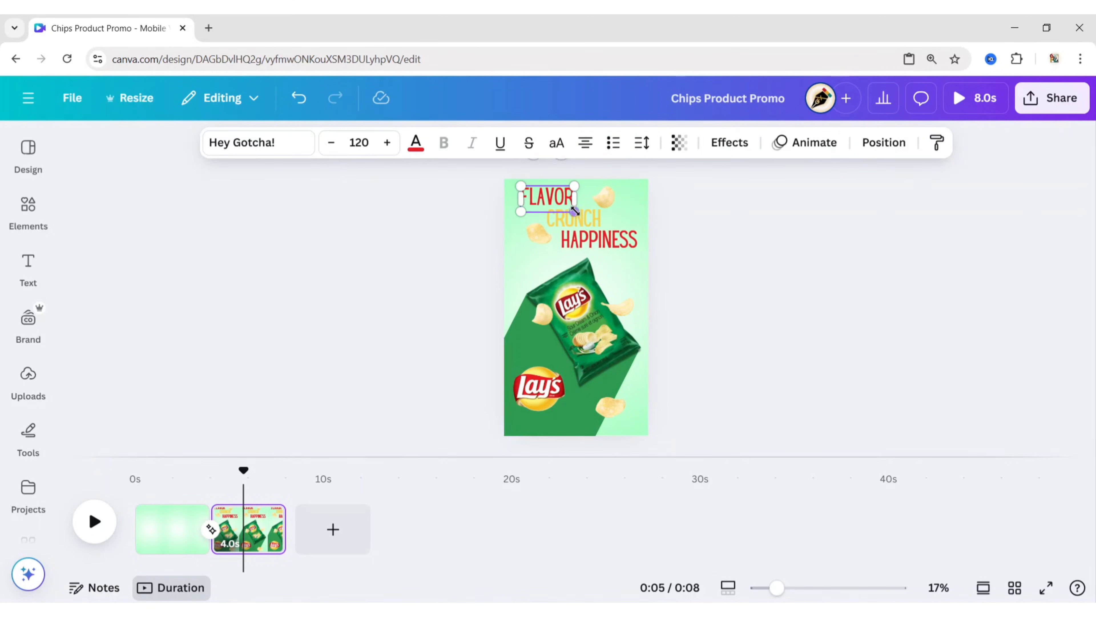
left_click(613, 243, "shift")
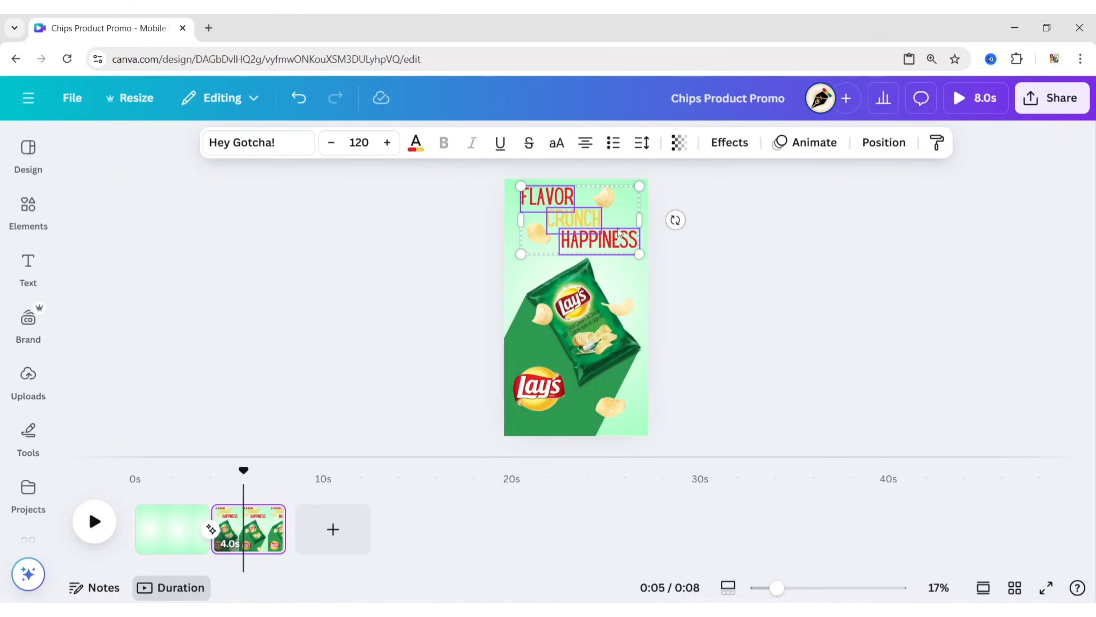
left_click(789, 146)
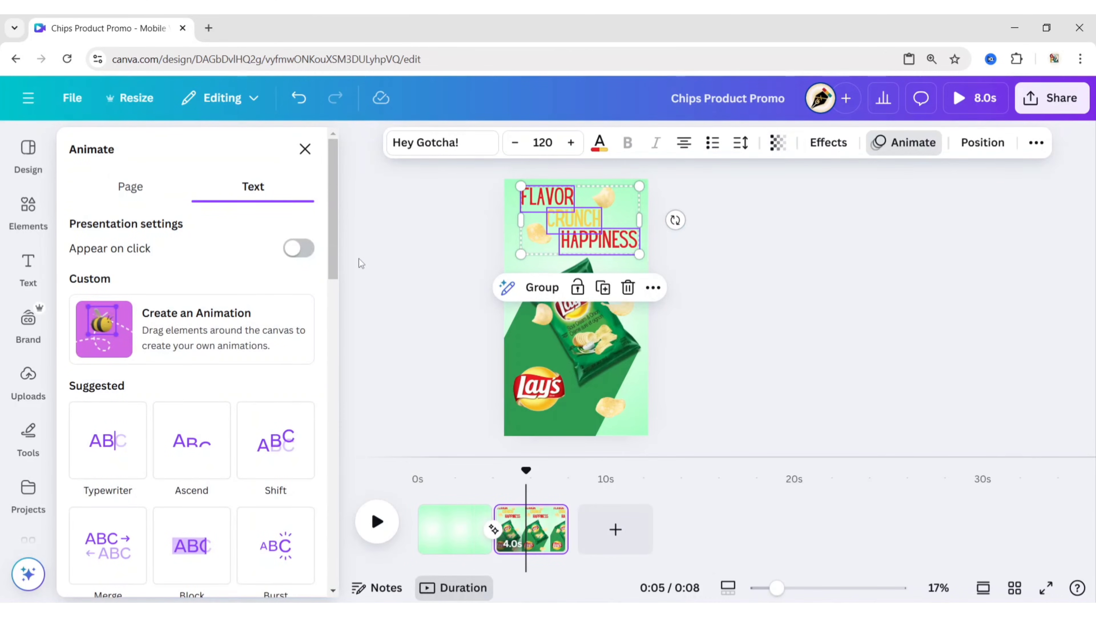
scroll(258, 389, "down", 6)
left_click(260, 399)
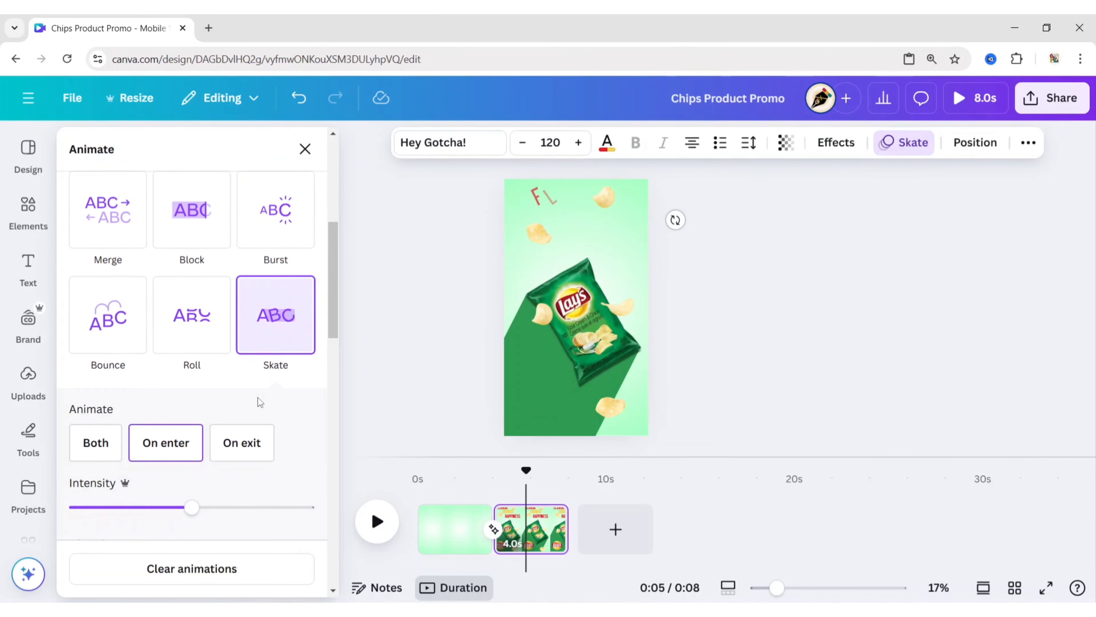
- Set the Skate animation's direction to rightward for the three headline words
scroll(259, 402, "down", 3)
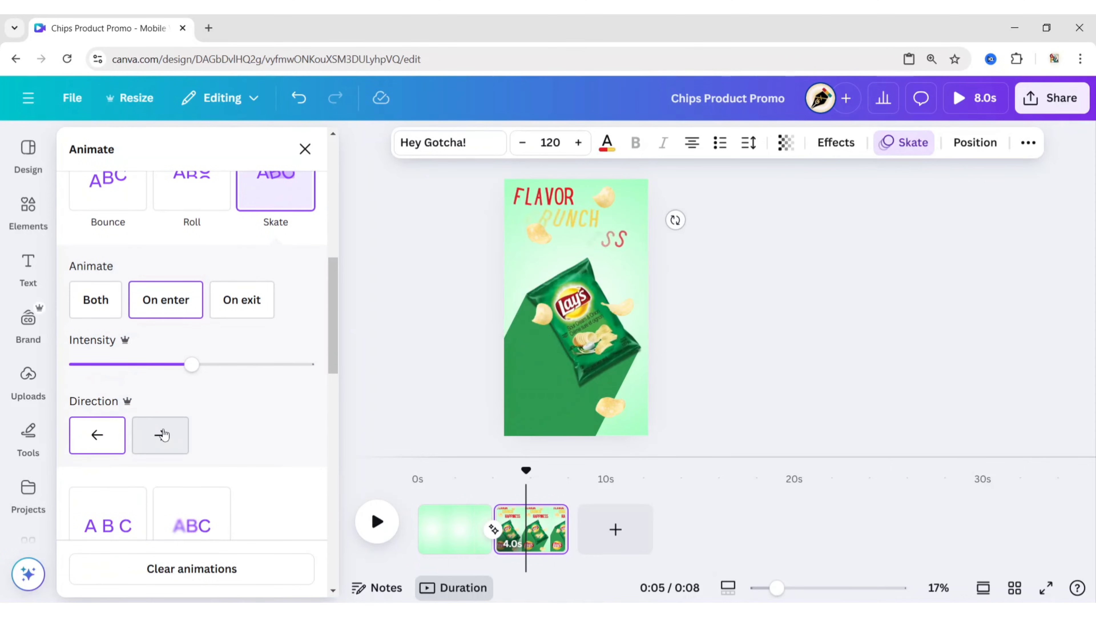
left_click(164, 435)
left_click(745, 305)
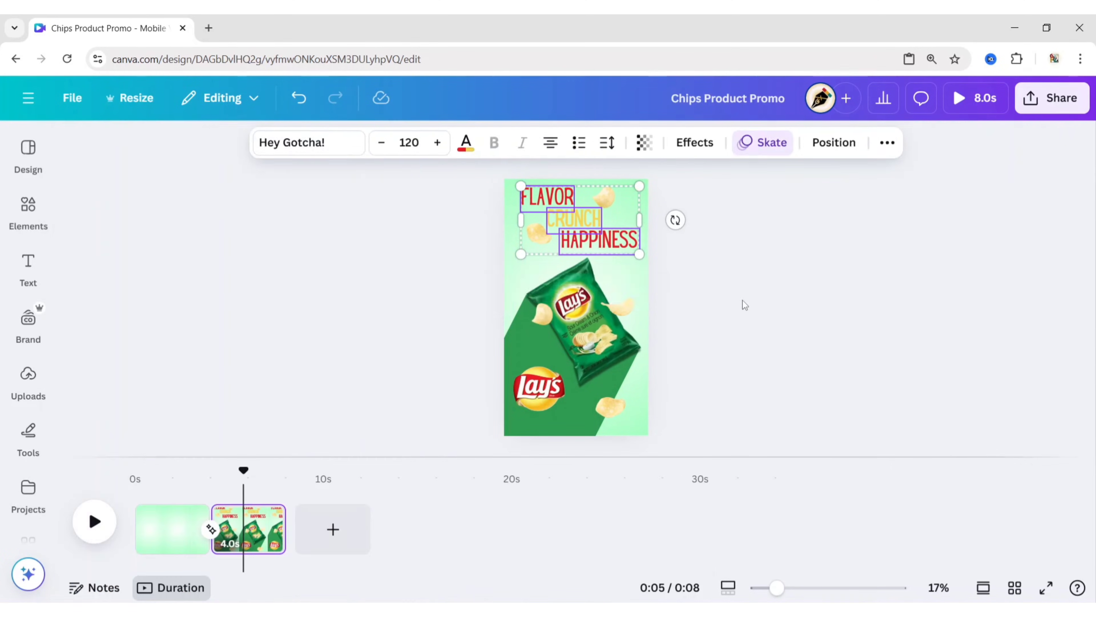
left_click(745, 305)
- Apply the Tumble animation on enter to all five scattered chips together
left_click(604, 202)
left_click(547, 229, "shift")
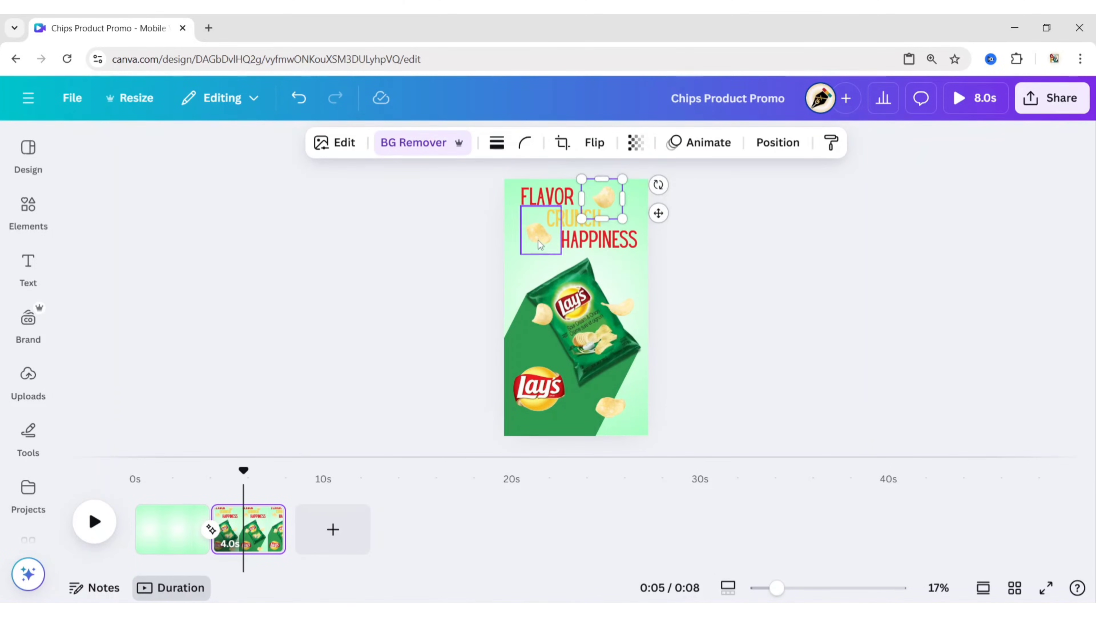
left_click(541, 313, "shift")
left_click(620, 307, "shift")
left_click(621, 404, "shift")
left_click(598, 143)
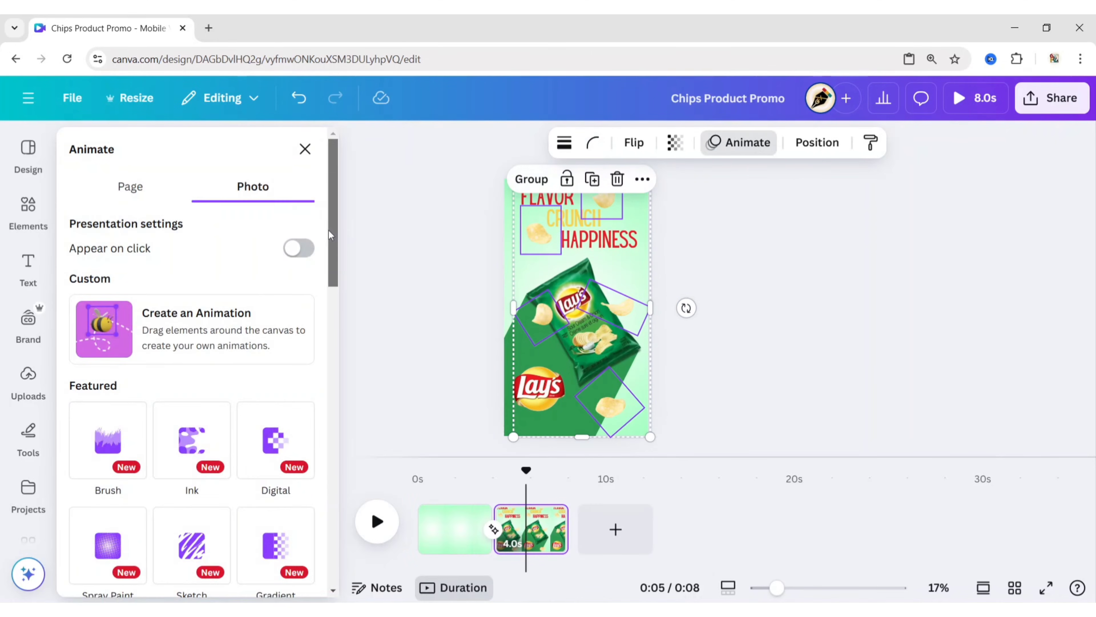
left_click_drag(329, 231, 332, 447)
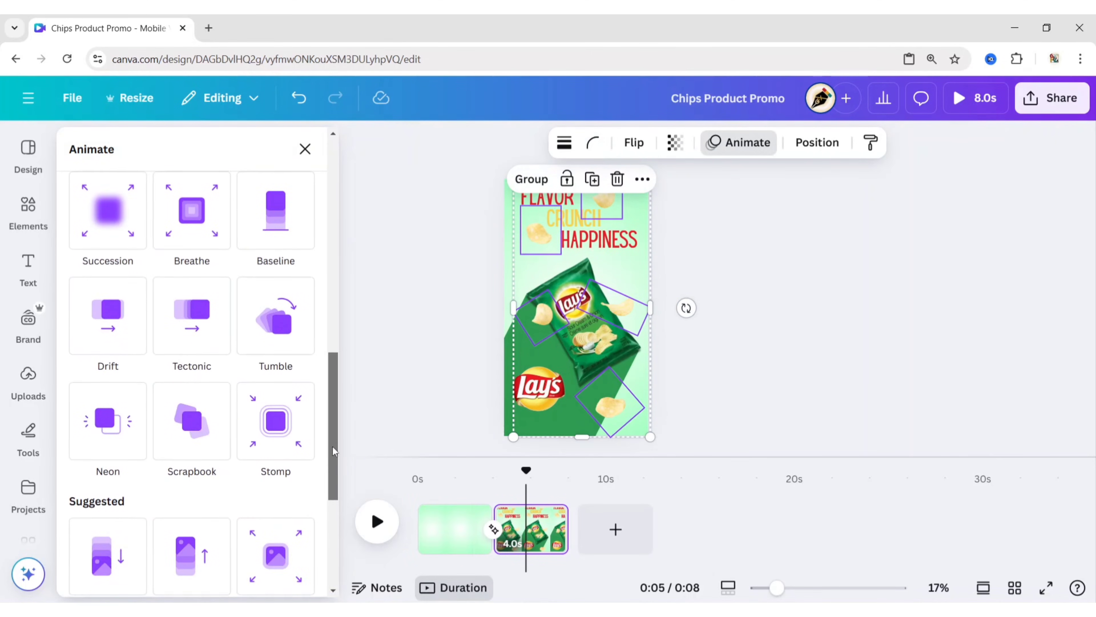
left_click(283, 335)
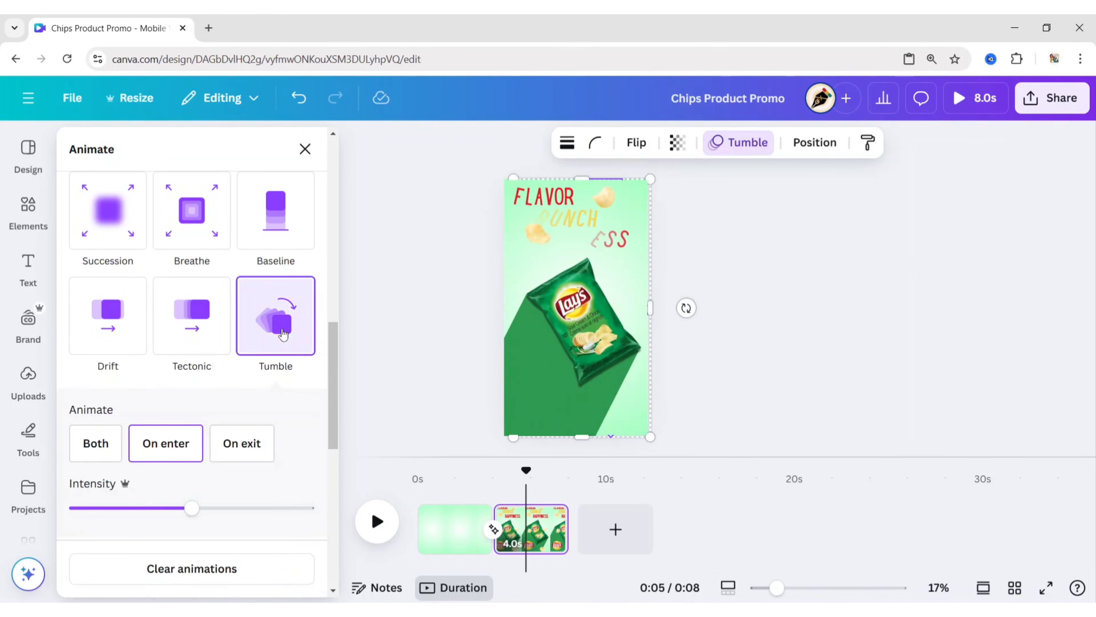
left_click_drag(332, 411, 349, 515)
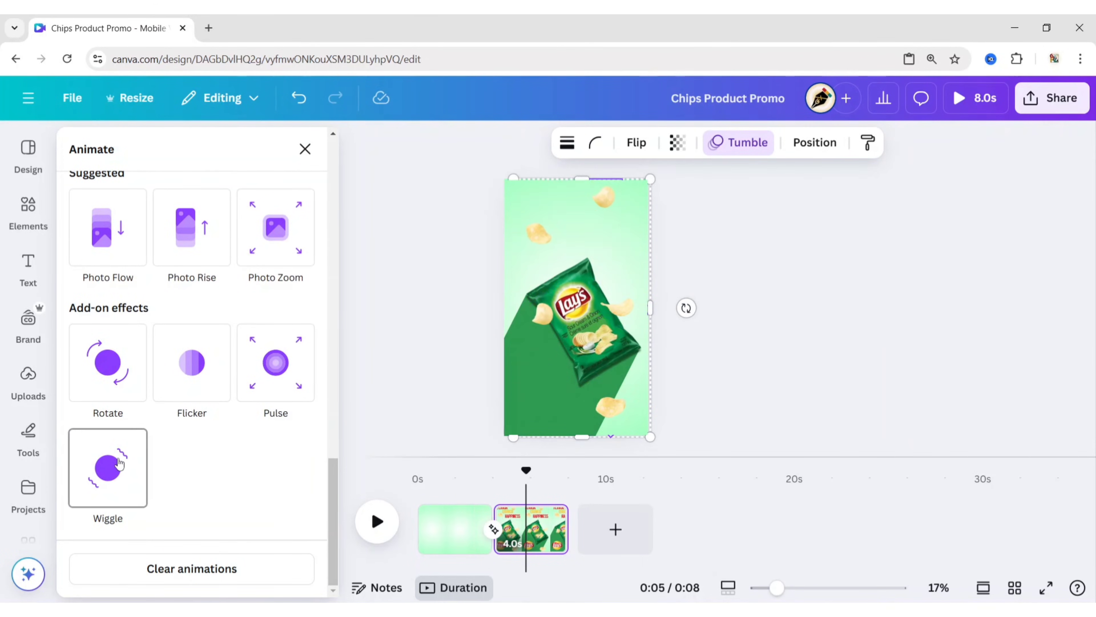
left_click(305, 148)
left_click(401, 295)
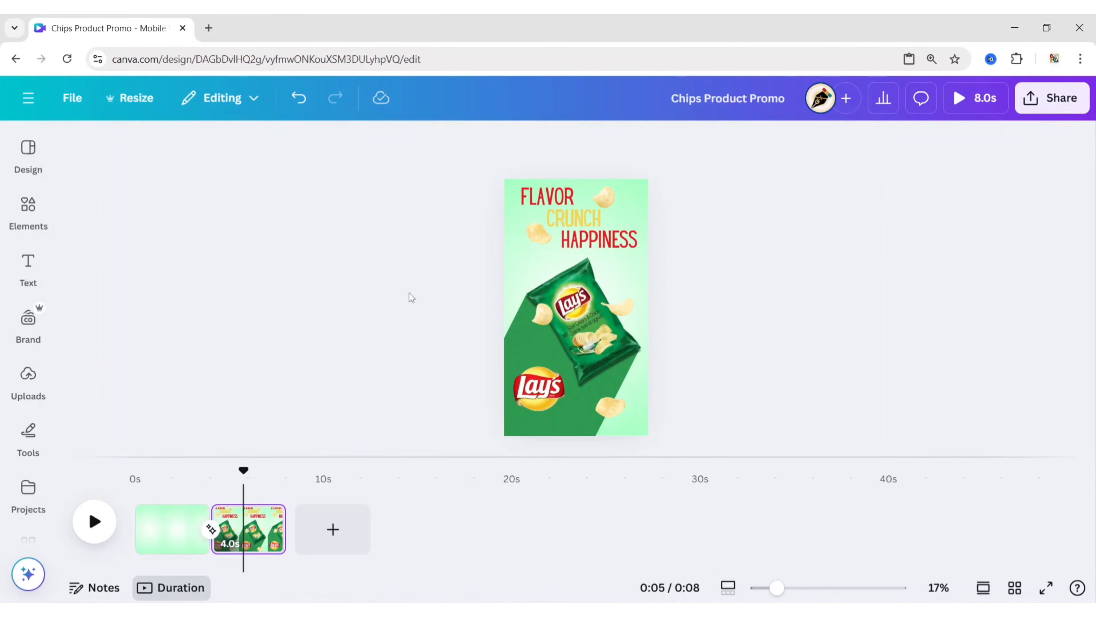
- Shorten the blank first page's duration and extend the second page to 8.0 seconds
left_click(168, 539)
left_click_drag(167, 539, 175, 539)
left_click(243, 533)
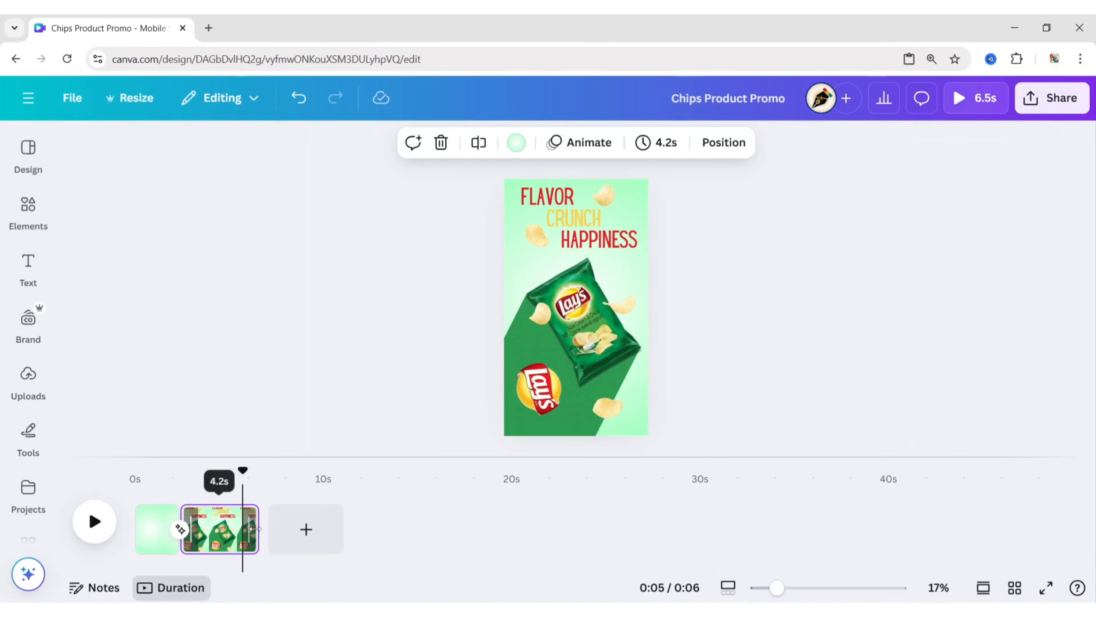
left_click_drag(257, 532, 330, 532)
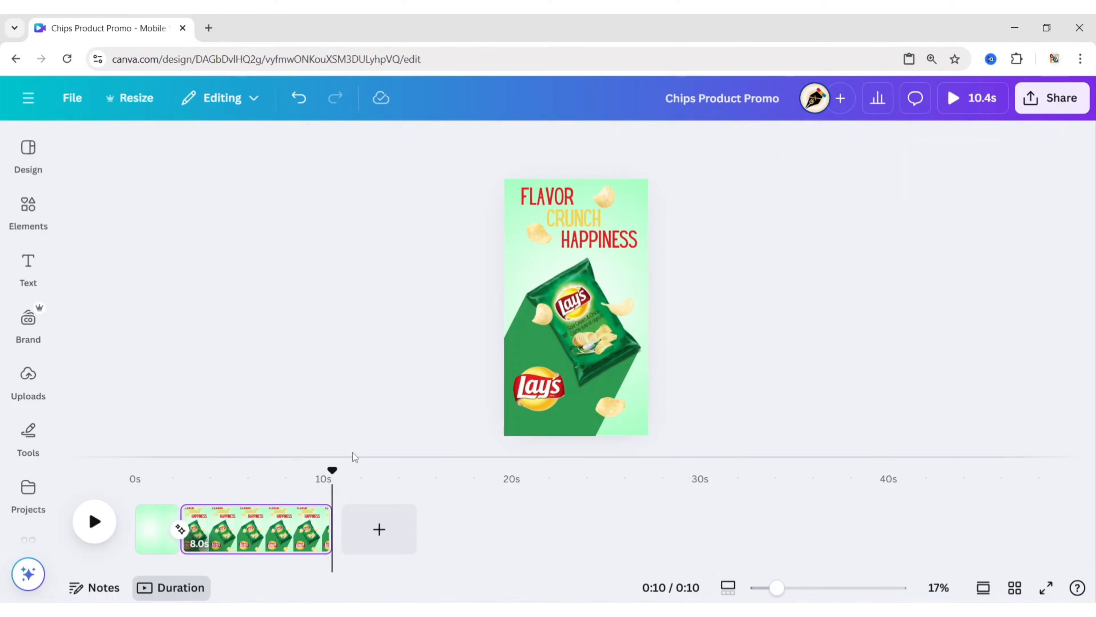
- Show the element timing for all elements on the second page
left_click_drag(333, 471, 259, 471)
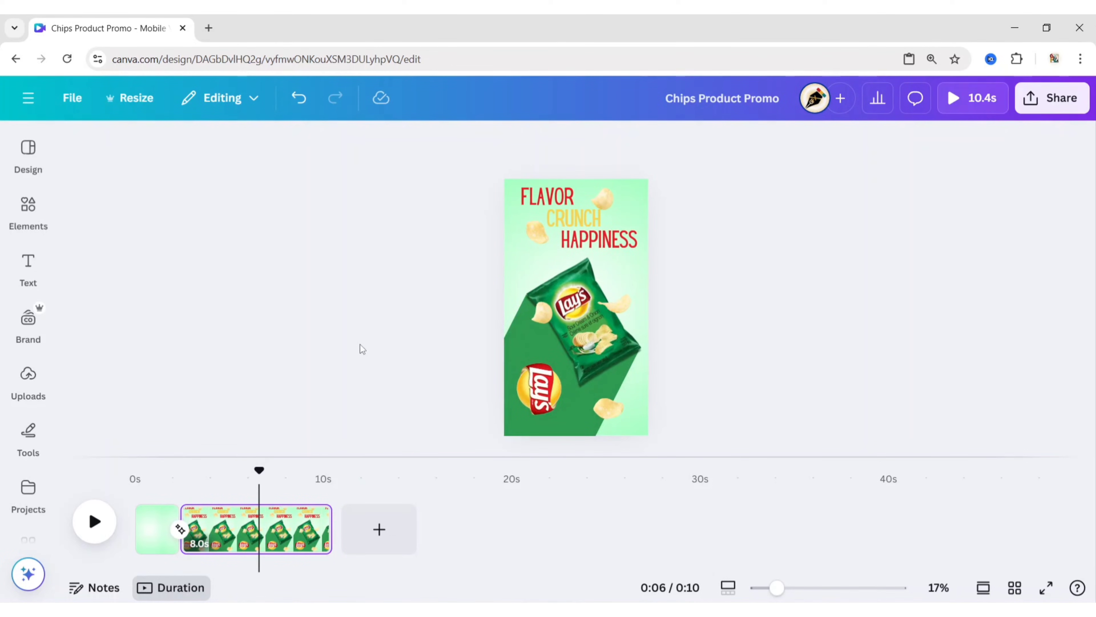
left_click_drag(363, 180, 809, 449)
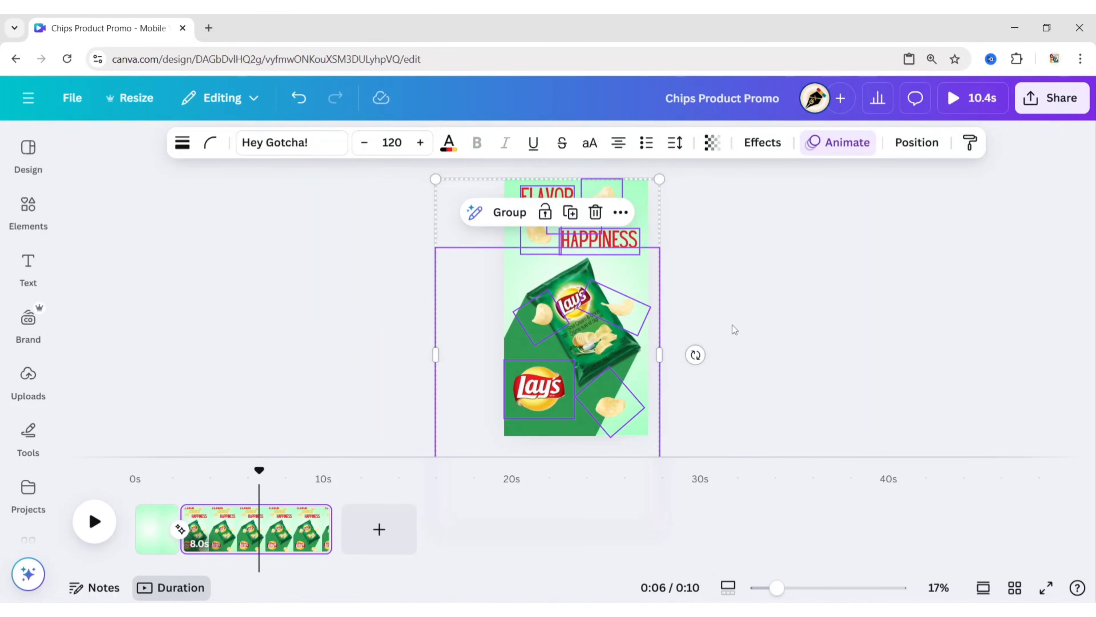
left_click(621, 212)
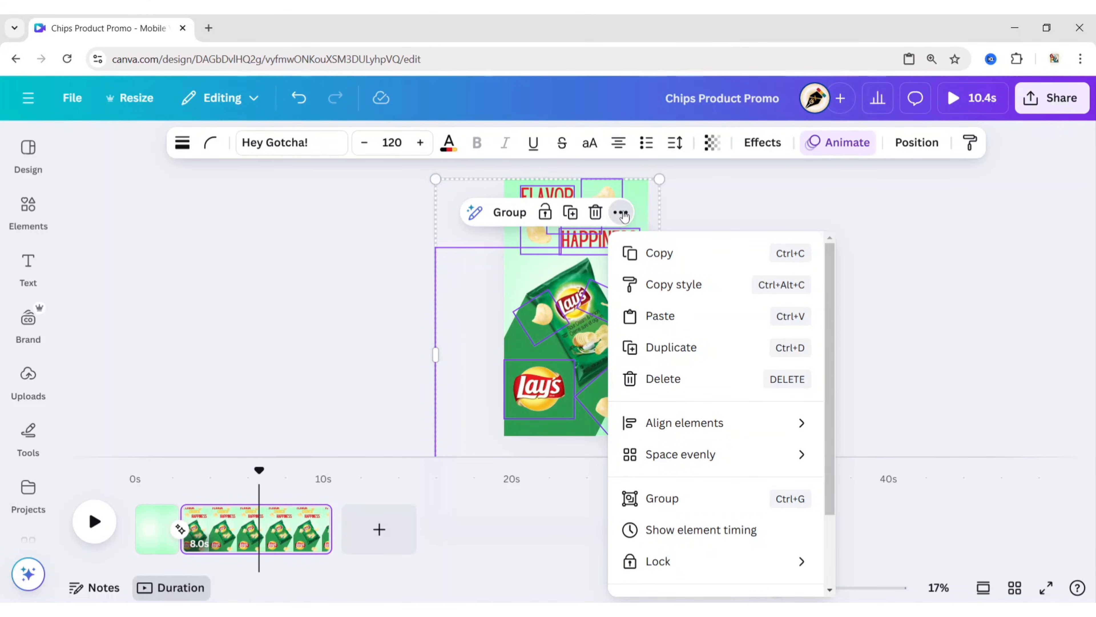
left_click(716, 530)
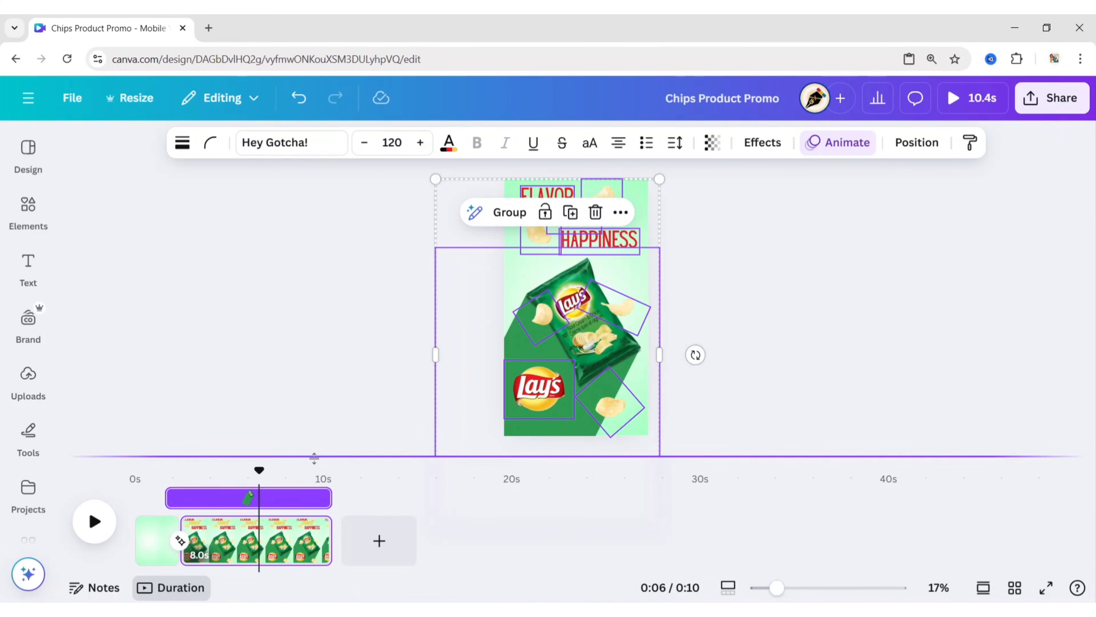
- Stagger the starts of Flavor, crunch and Happiness from about the 3-second mark, with crunch lasting 6.6 seconds
left_click_drag(259, 434, 199, 427)
scroll(172, 474, "up", 3)
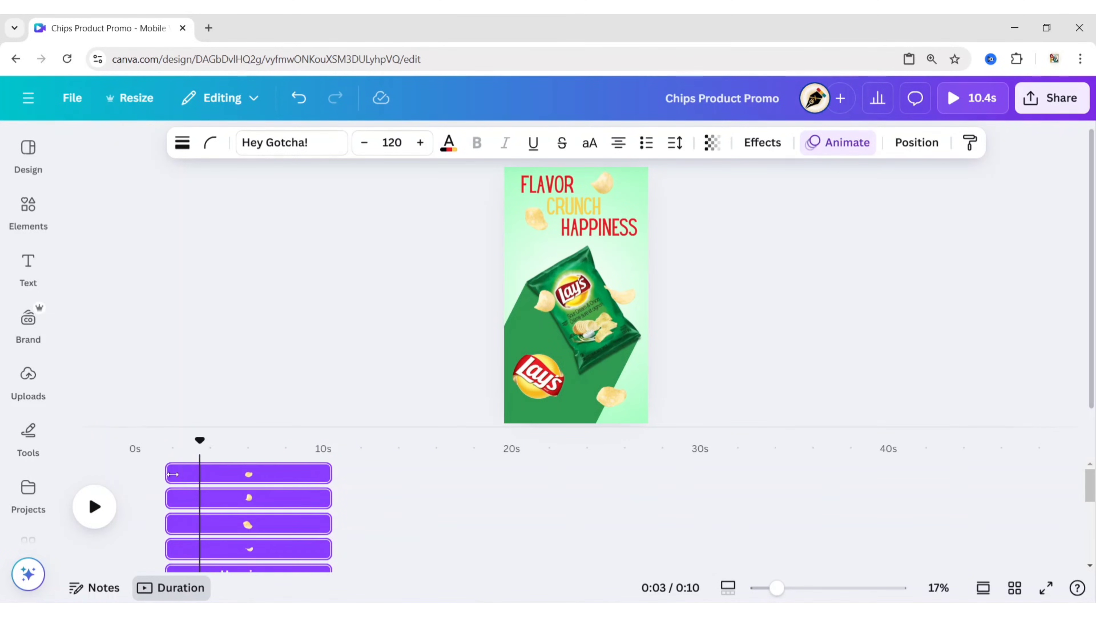
left_click_drag(173, 553, 216, 539)
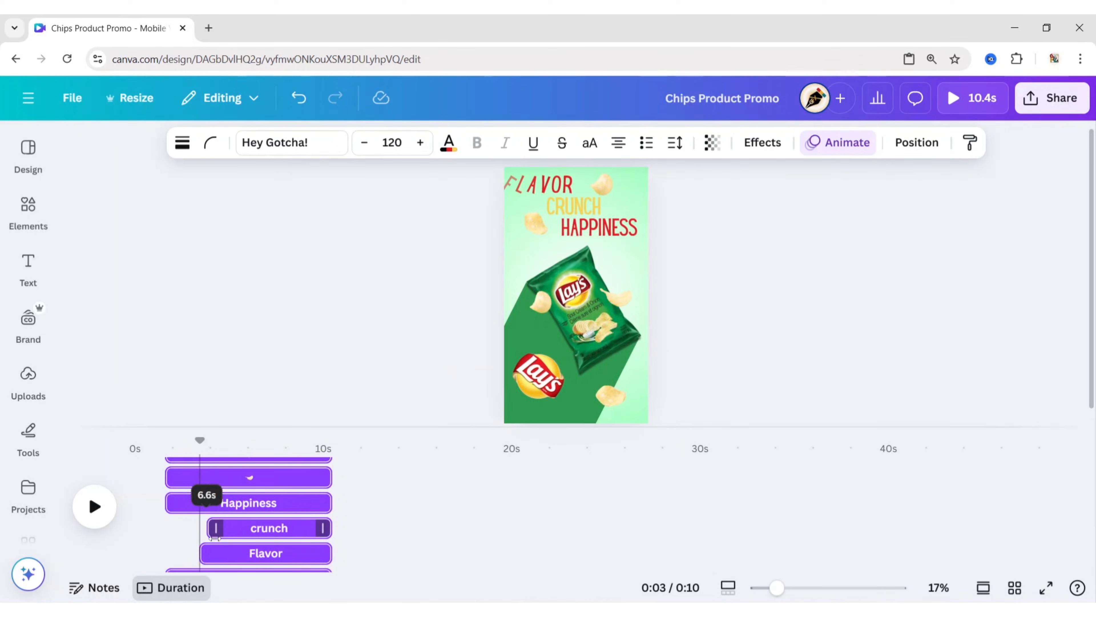
left_click_drag(168, 503, 224, 511)
- Delay the Lay's logo's start to about the 5-second mark, after the headline words have started
scroll(224, 509, "down", 1)
scroll(220, 505, "up", 1)
left_click_drag(200, 444, 232, 448)
mouse_move(231, 460)
left_mouse_down()
mouse_move(220, 441)
mouse_move(228, 448)
left_mouse_up()
- Stagger the starts of the five chips, beginning with the first one at the 5.6-second mark
left_click_drag(166, 472, 241, 451)
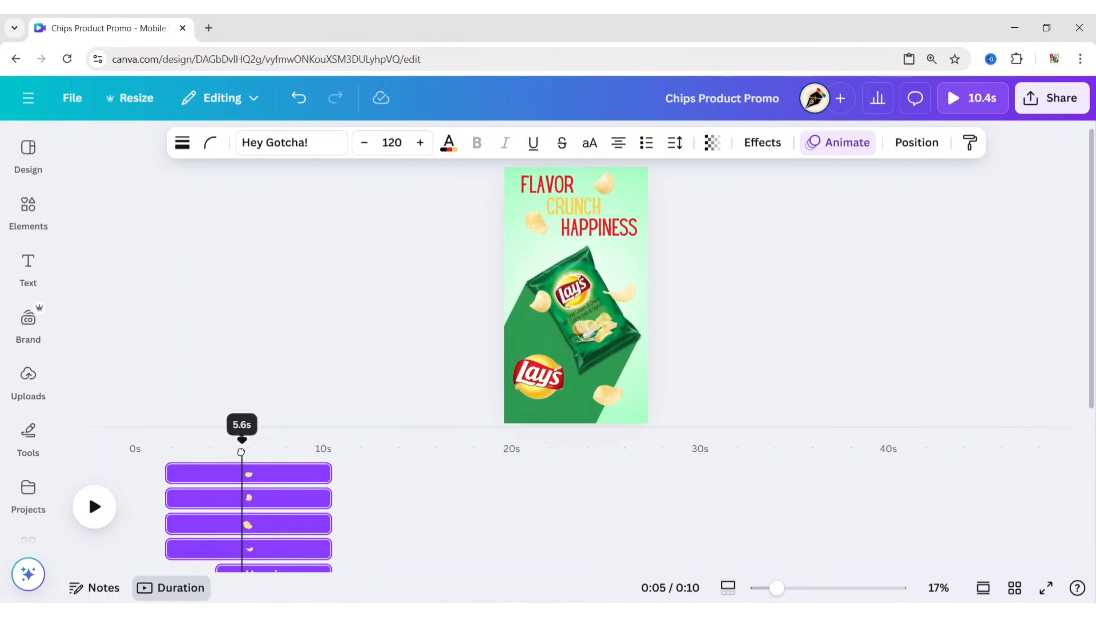
left_click_drag(183, 476, 249, 480)
left_click_drag(167, 498, 244, 498)
left_click_drag(168, 524, 251, 524)
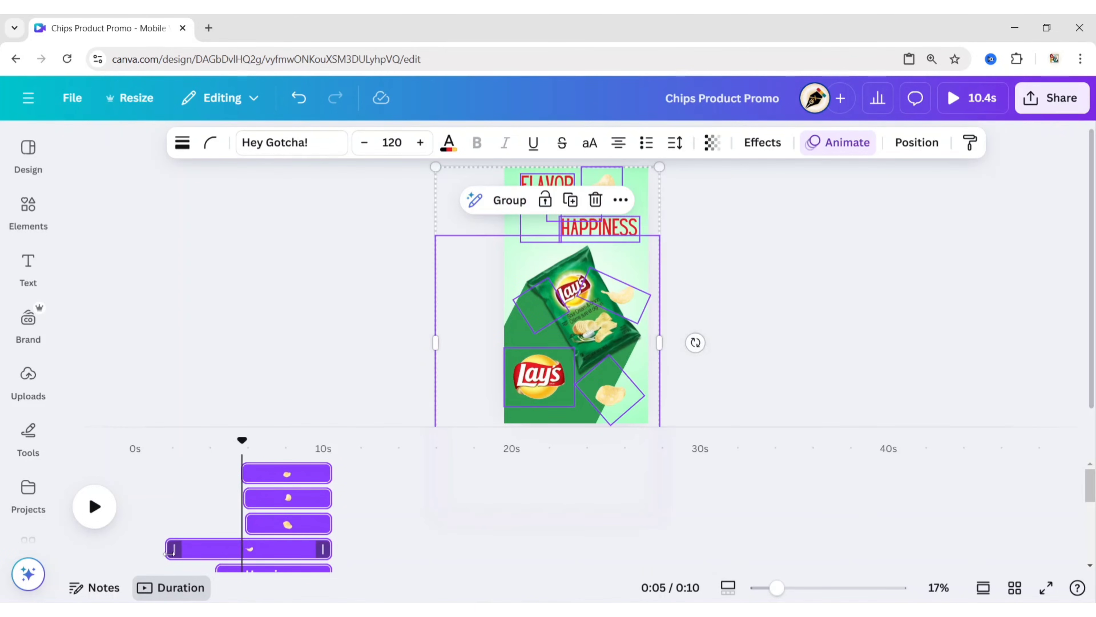
left_click_drag(172, 549, 253, 549)
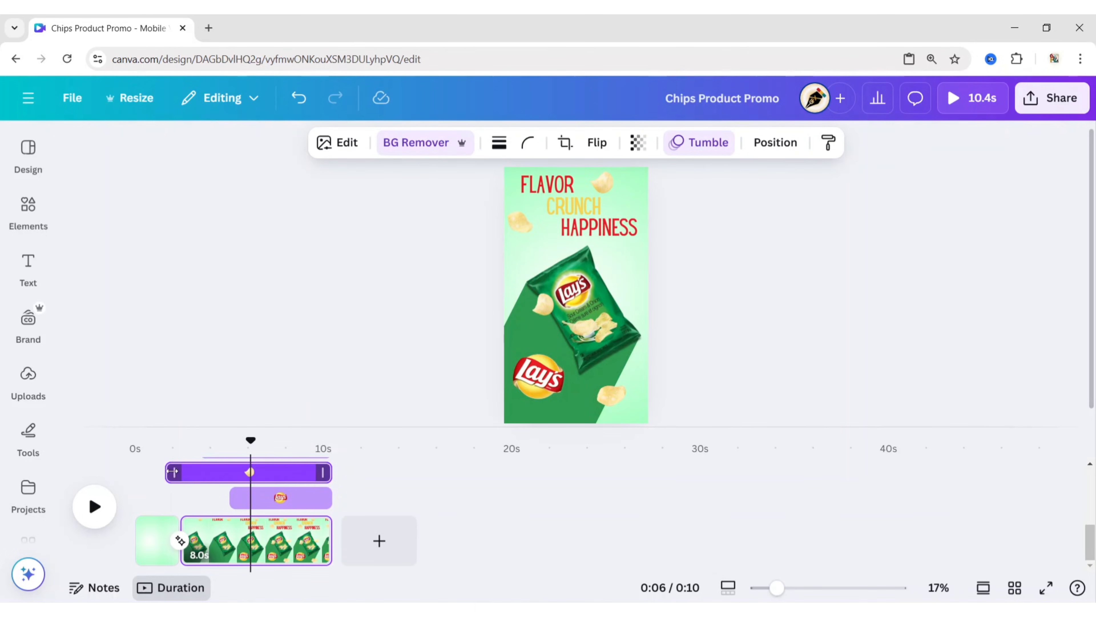
left_click_drag(172, 472, 256, 485)
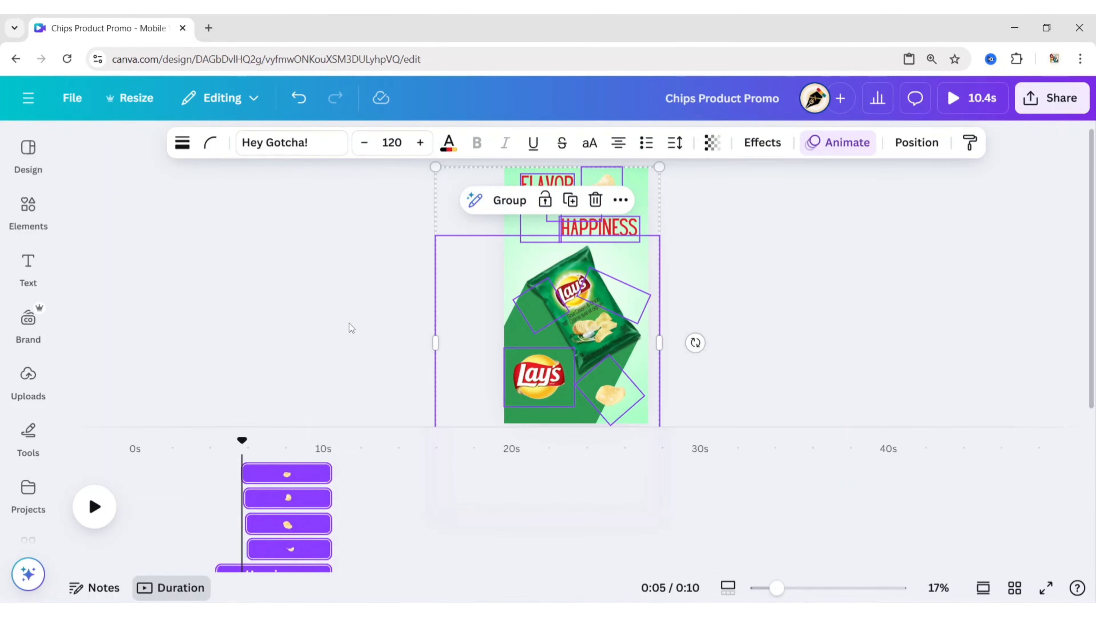
- Hide the element timing for all elements on the second page
left_click(350, 326)
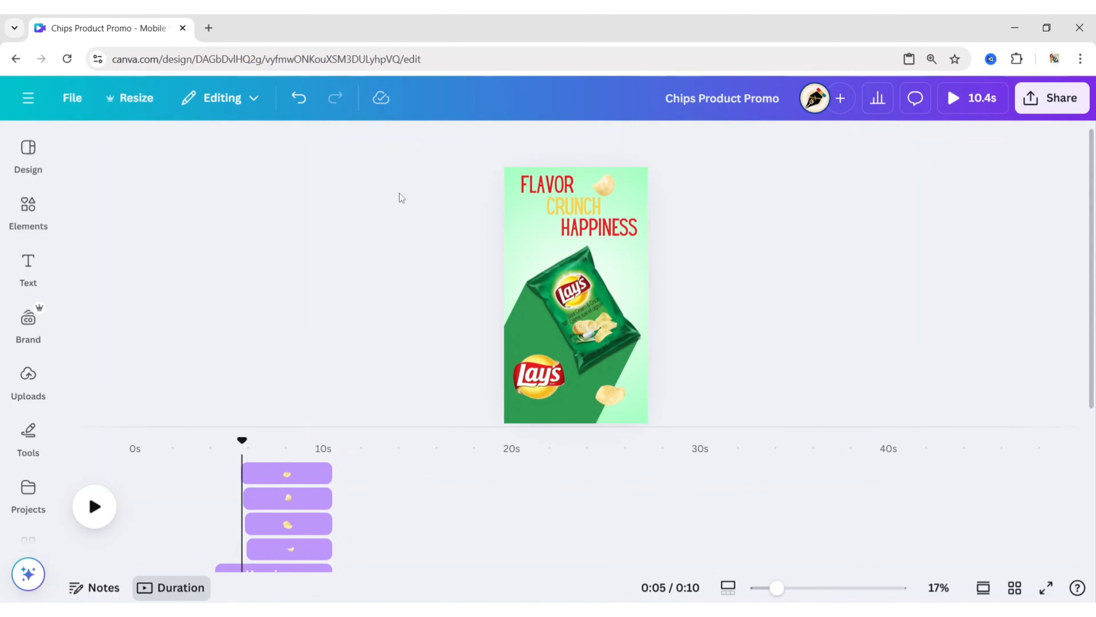
left_click_drag(403, 184, 842, 423)
left_click(620, 200)
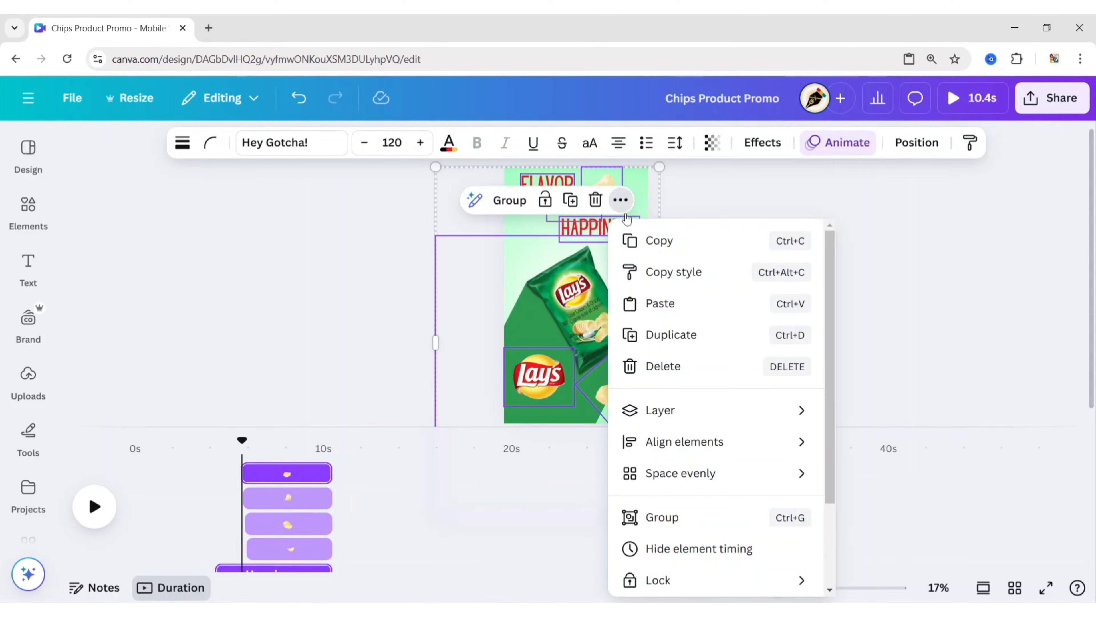
left_click(693, 549)
left_click(786, 336)
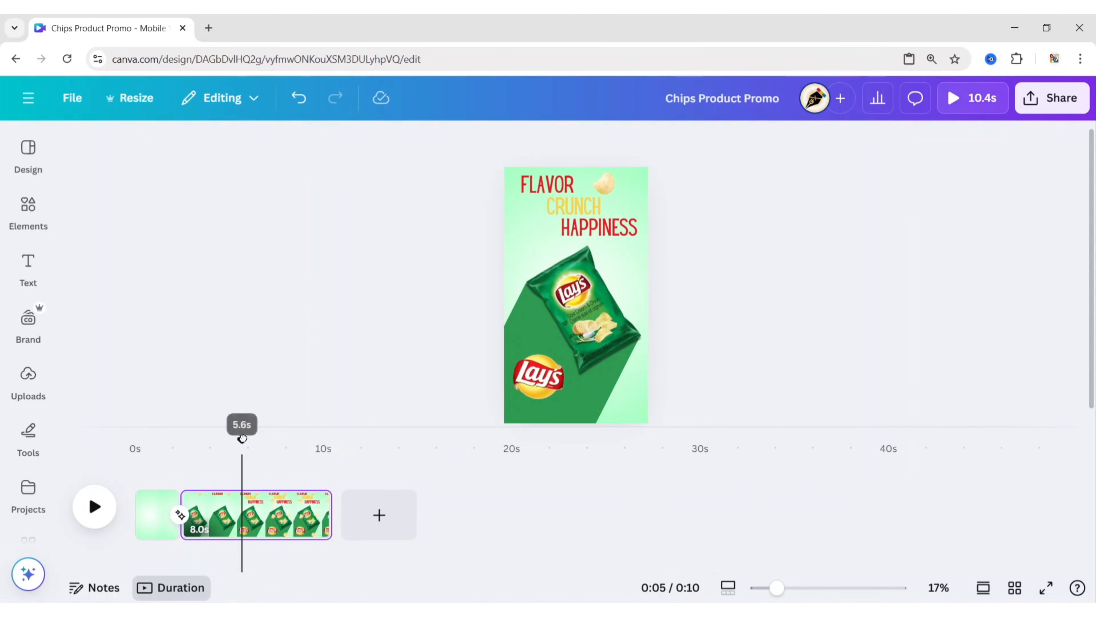
- Set the Skate animation of FLAVOR, CRUNCH and HAPPINESS to play on enter only
mouse_move(242, 439)
left_mouse_down()
mouse_move(317, 445)
mouse_move(253, 443)
left_mouse_up()
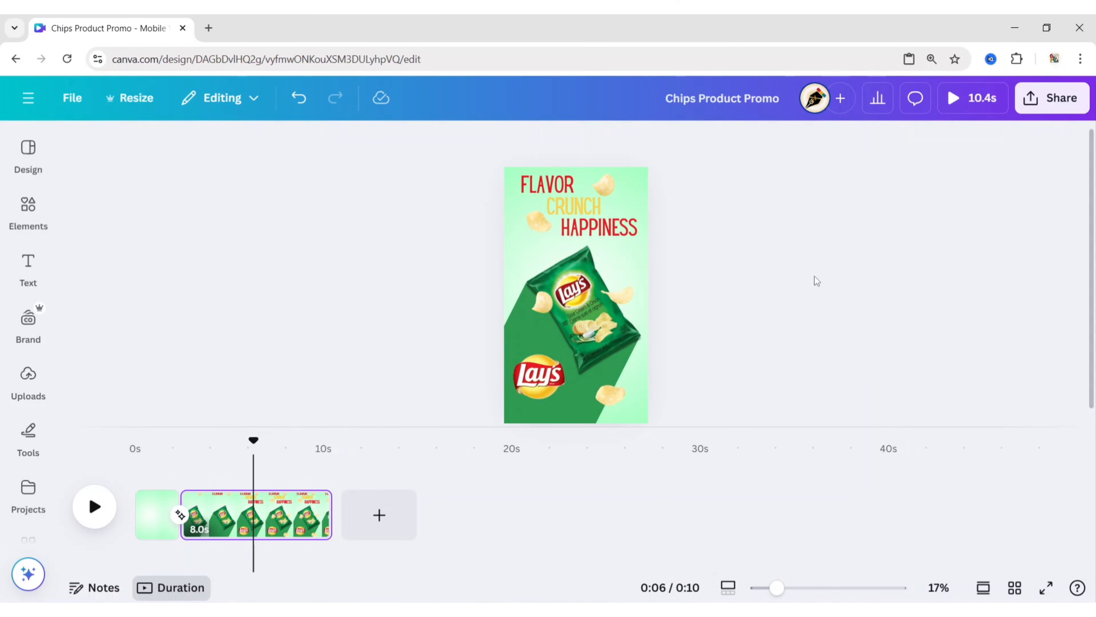
left_click(570, 188)
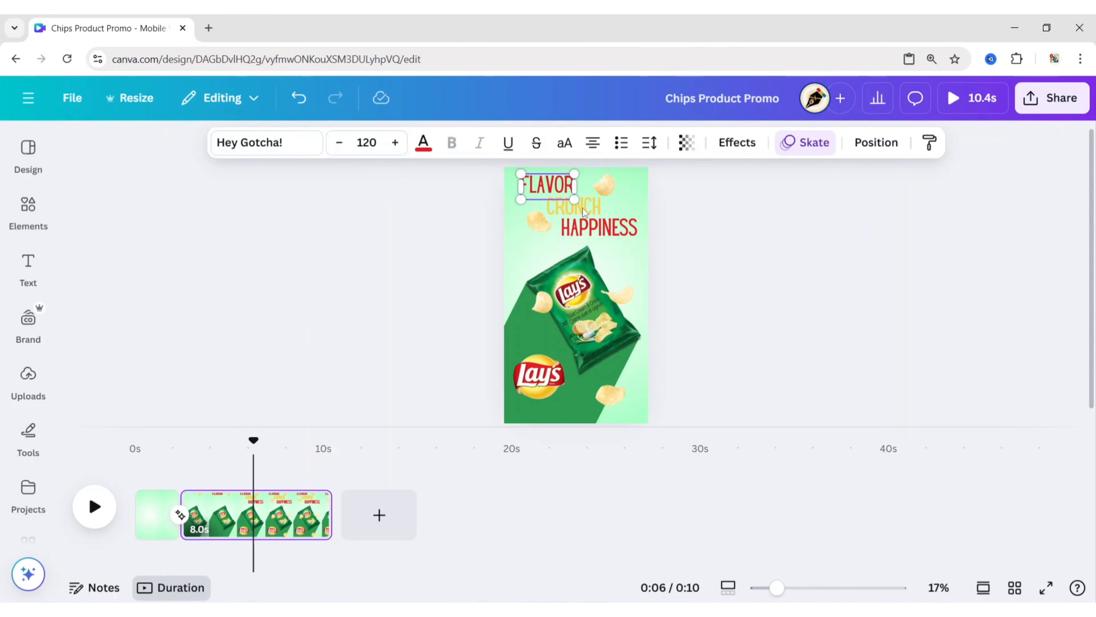
left_click(616, 233, "shift")
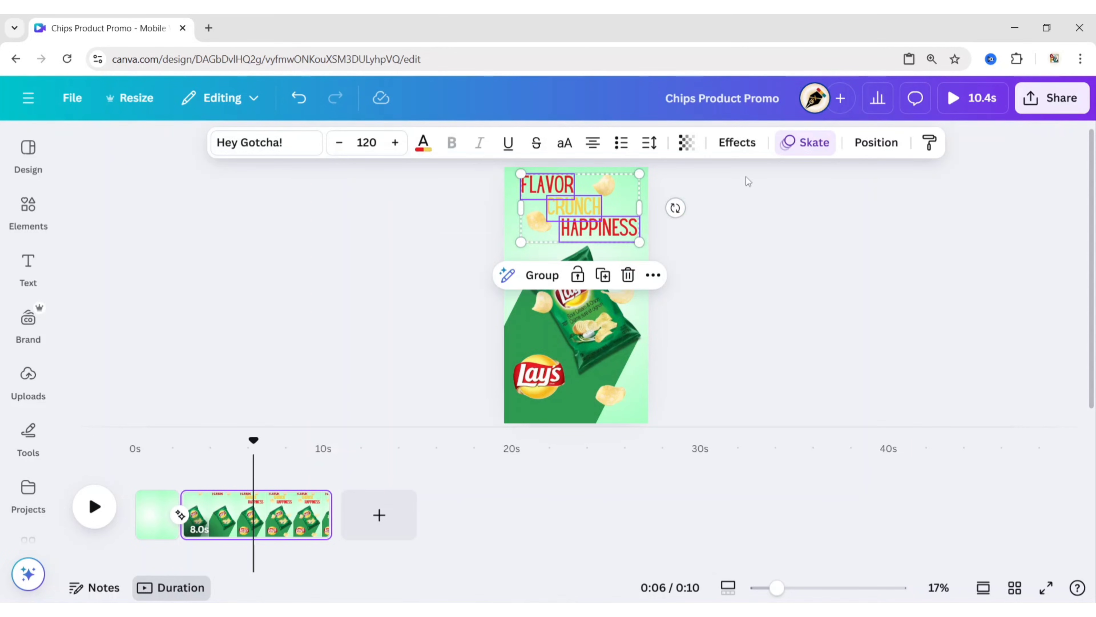
left_click(791, 150)
left_click(170, 445)
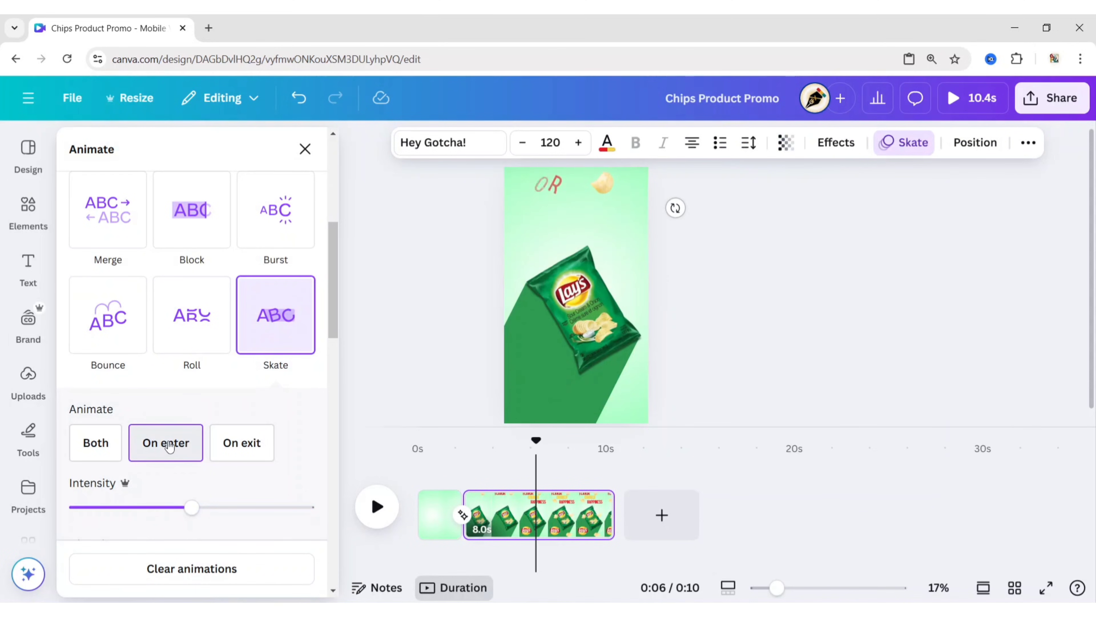
left_click(712, 318)
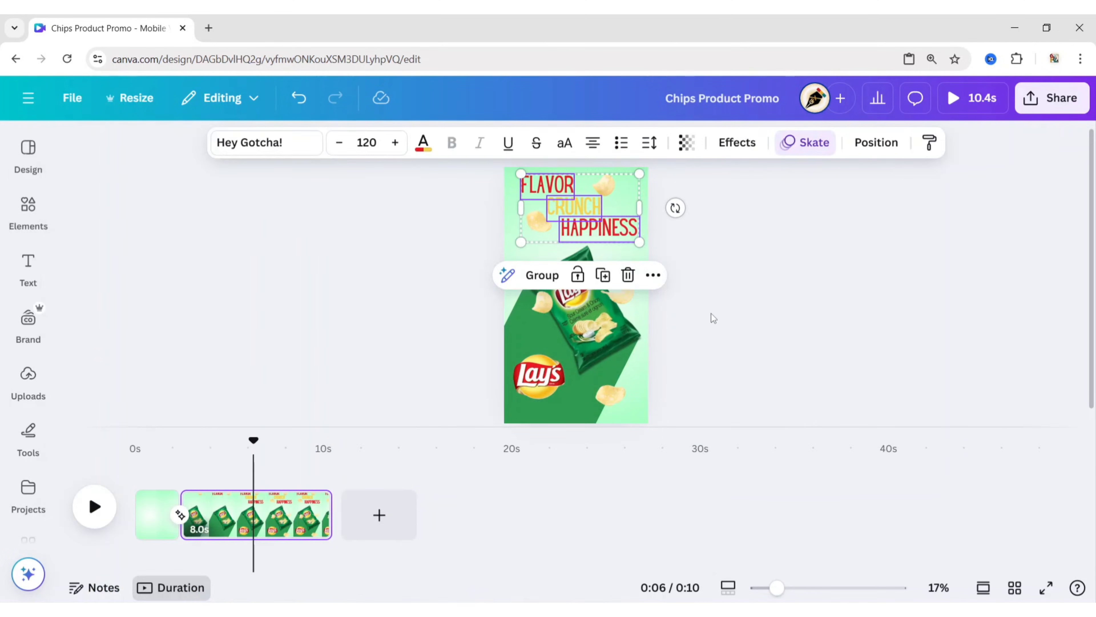
- Set the Tumble animation of the five chips to play on enter only
left_click(606, 188)
left_click(548, 227, "shift")
left_click(618, 296, "shift")
left_click(542, 302, "shift")
left_click(609, 394, "shift")
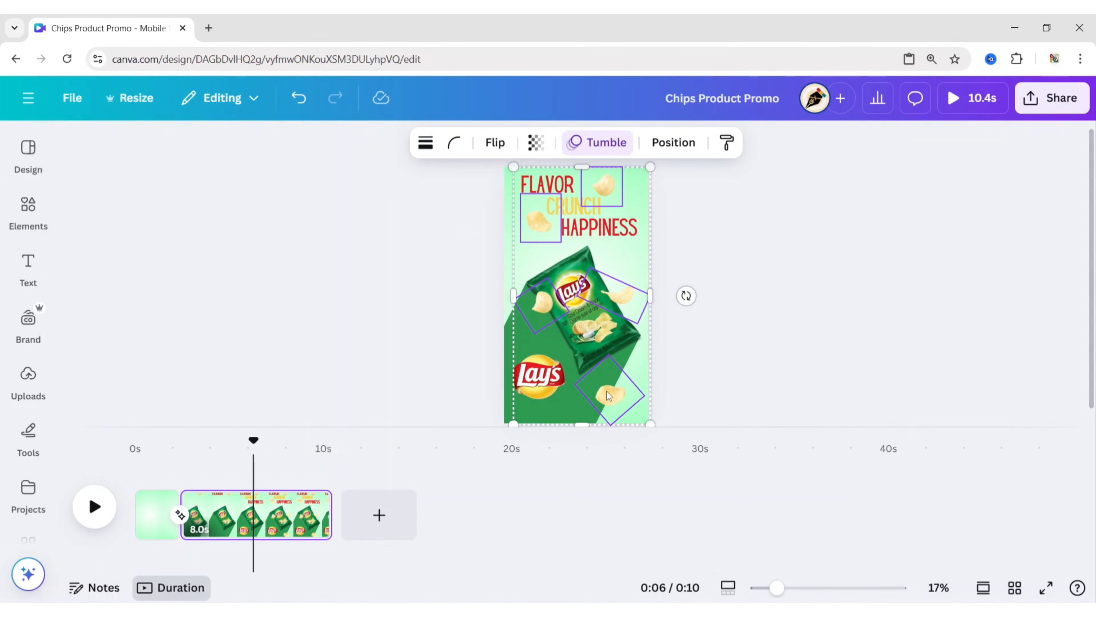
left_click(601, 146)
left_click(166, 485)
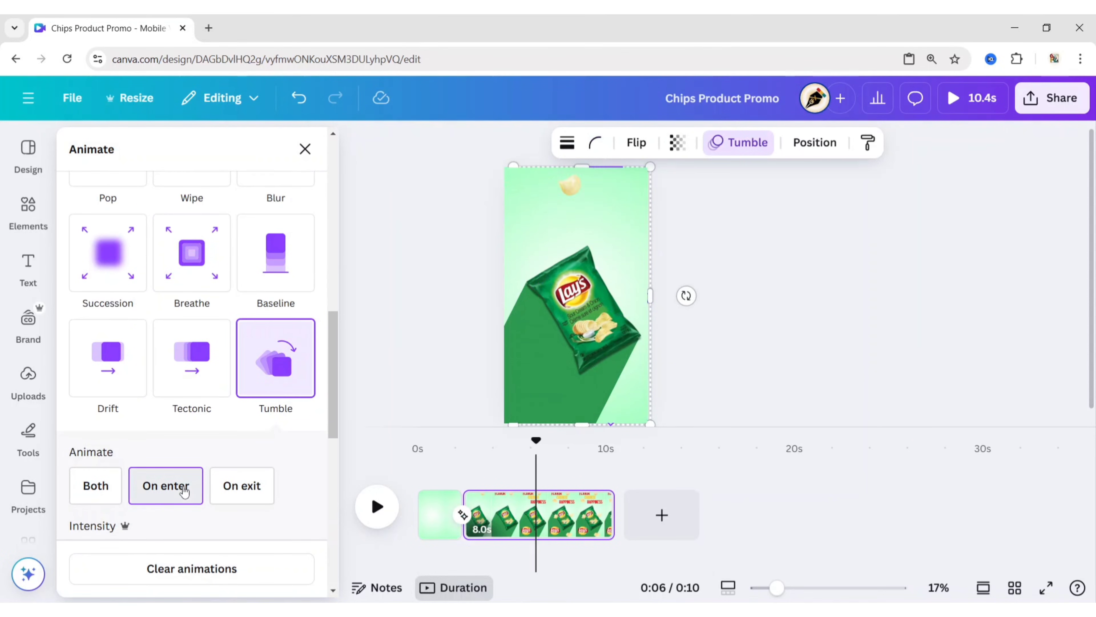
left_click(813, 287)
- Set the Lay's logo's Stomp animation to play on enter only
left_click(543, 380)
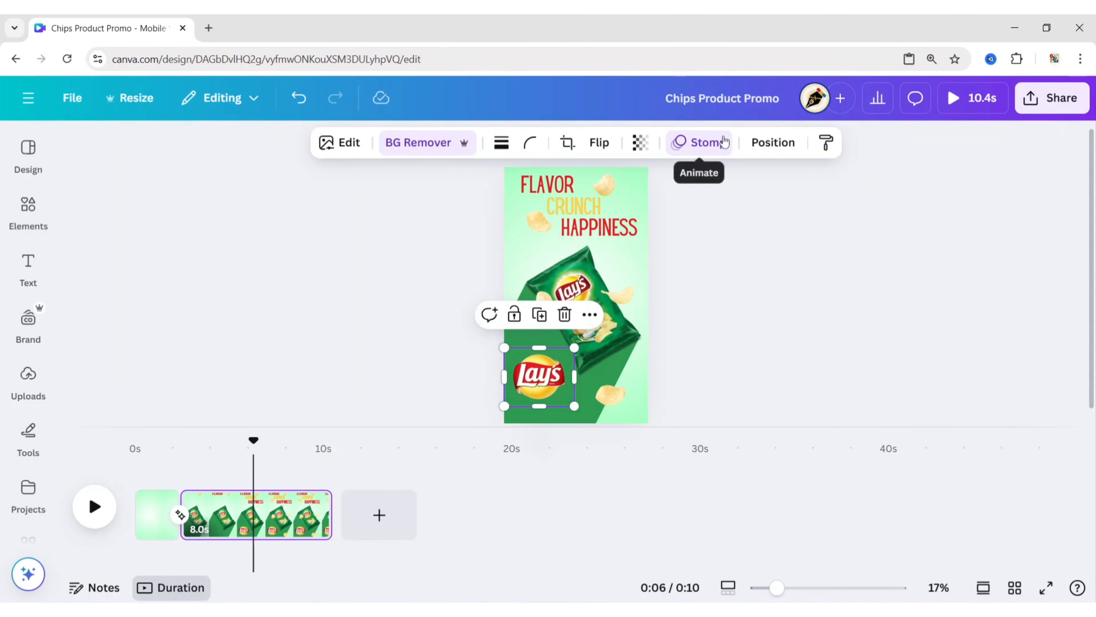
left_click(695, 140)
scroll(337, 367, "down", 2)
scroll(336, 367, "down", 2)
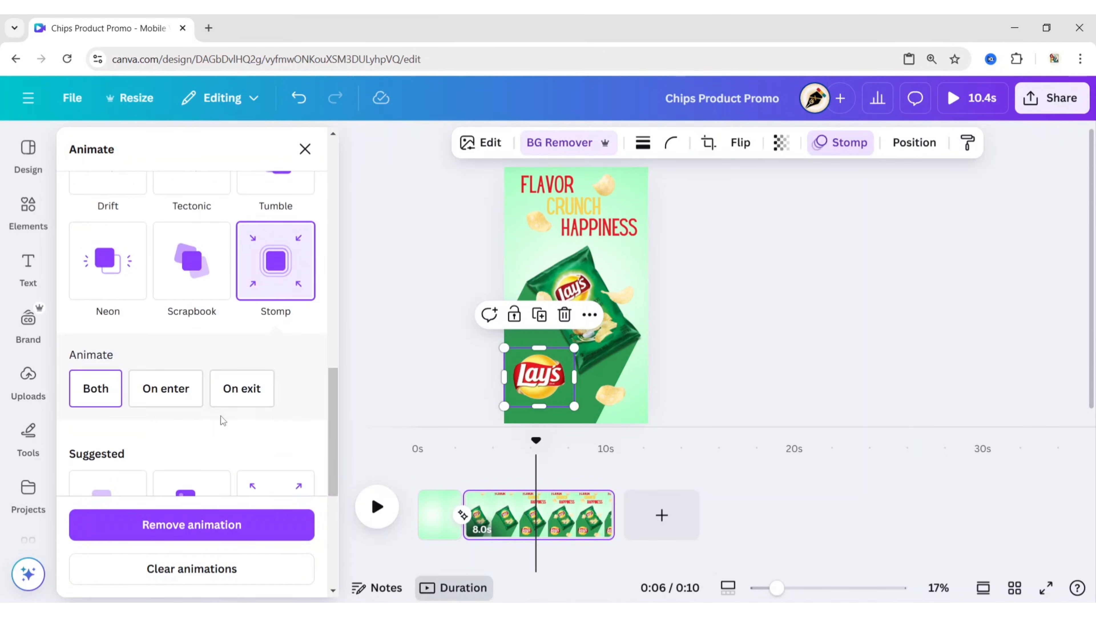
left_click(168, 391)
left_click(315, 152)
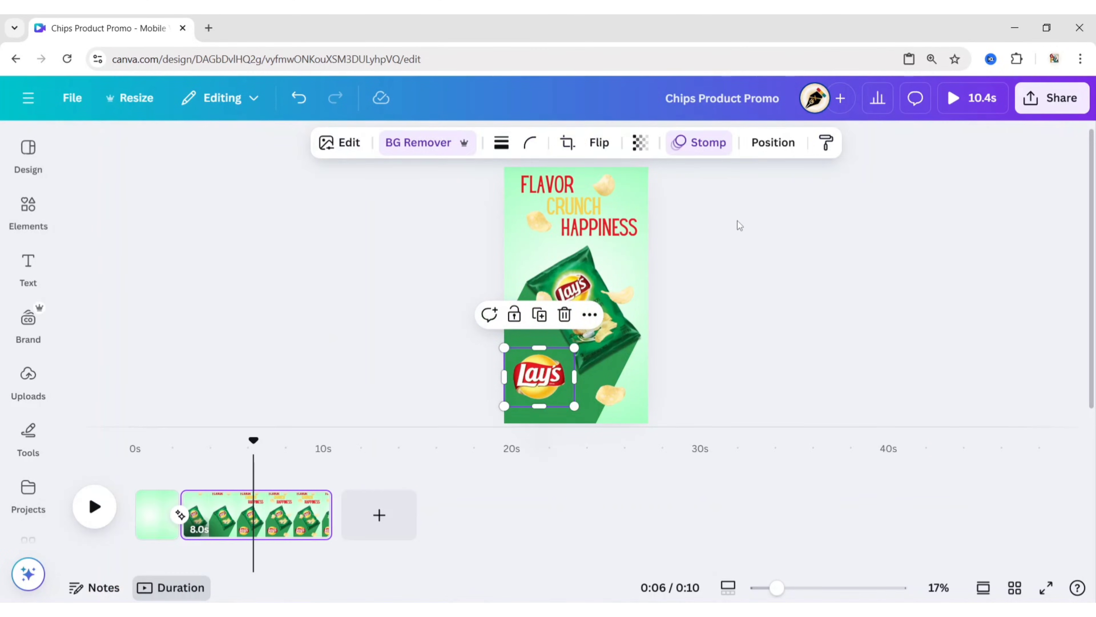
left_click(746, 223)
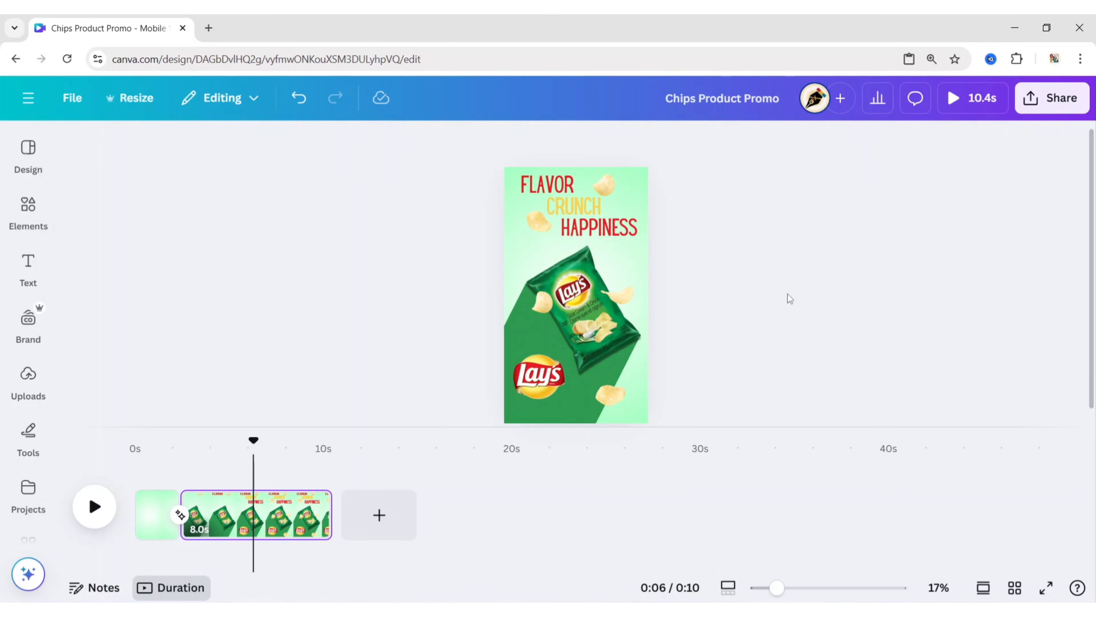
- Play the full preview of the finished promo video
left_click(961, 106)
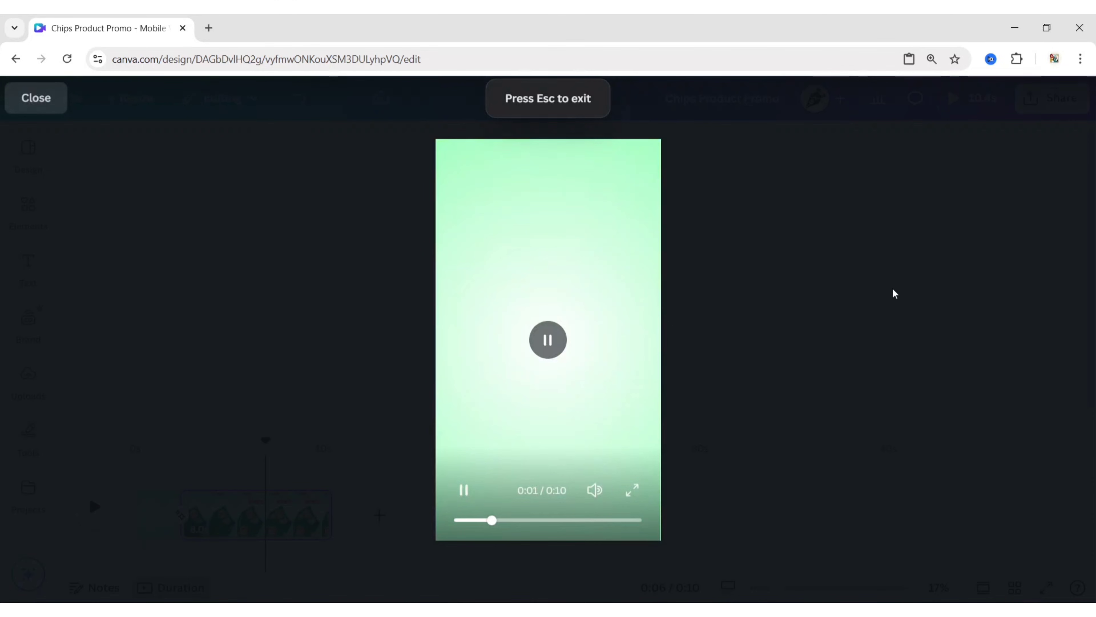